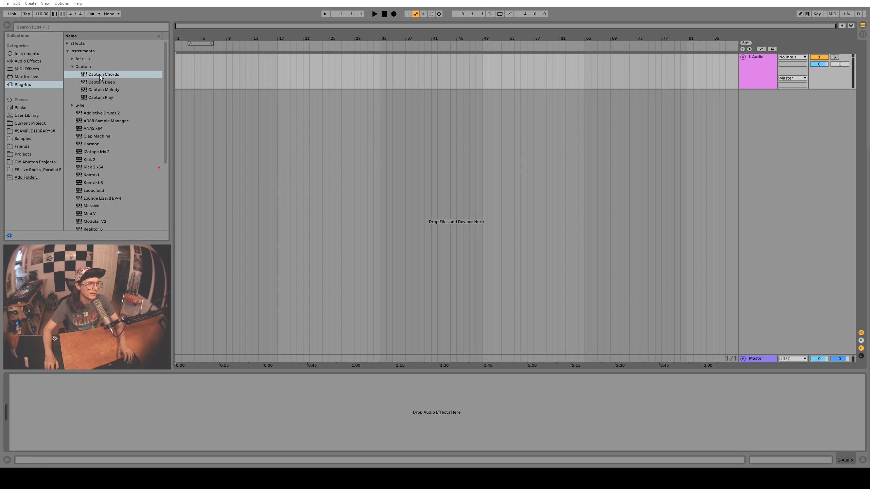
# Load the Captain Chords plug-in onto a new track and enlarge its window to fill the arrangement area
pyautogui.moveTo(100, 76)
pyautogui.mouseDown()
pyautogui.moveTo(260, 118)
pyautogui.moveTo(100, 92)
pyautogui.mouseUp()
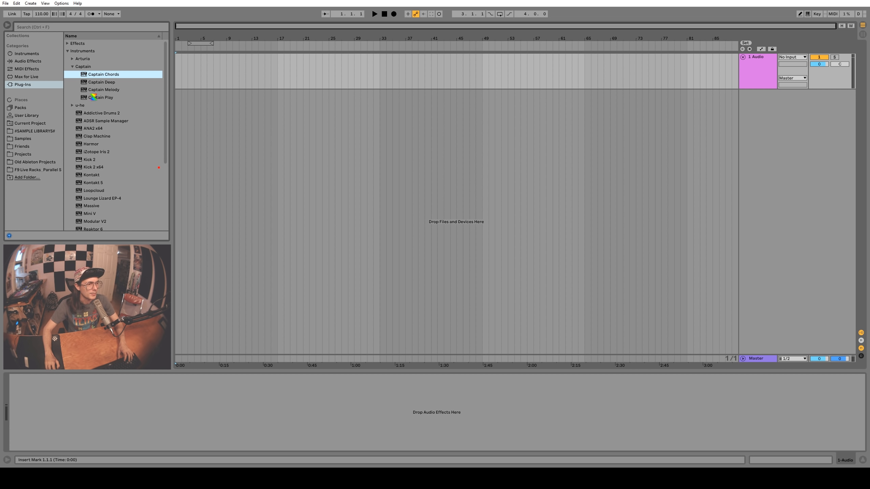
pyautogui.moveTo(161, 35); pyautogui.dragTo(315, 41)
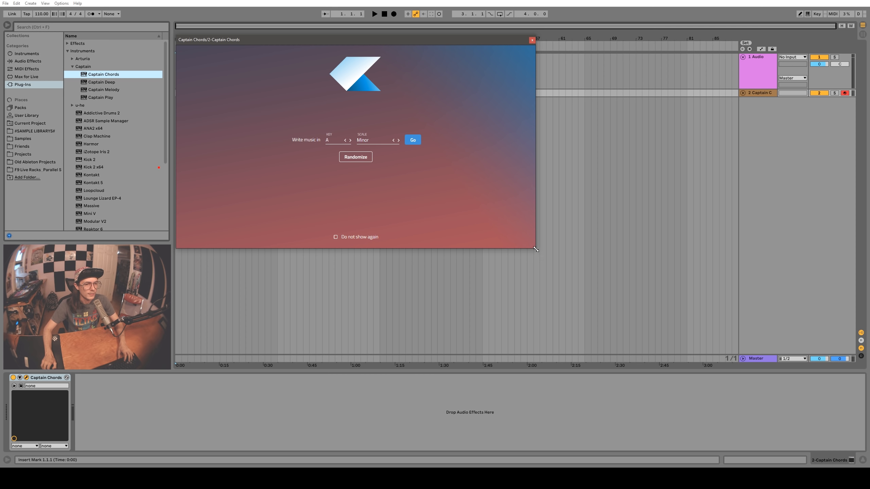
pyautogui.moveTo(536, 250); pyautogui.dragTo(734, 355)
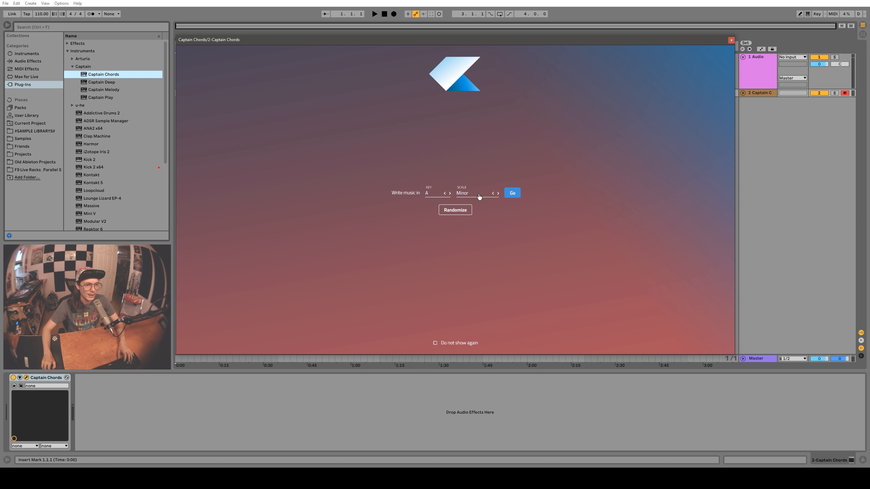
# Set the plug-in's key to D and scale to Minor, and start the chord editor
pyautogui.click(435, 196)
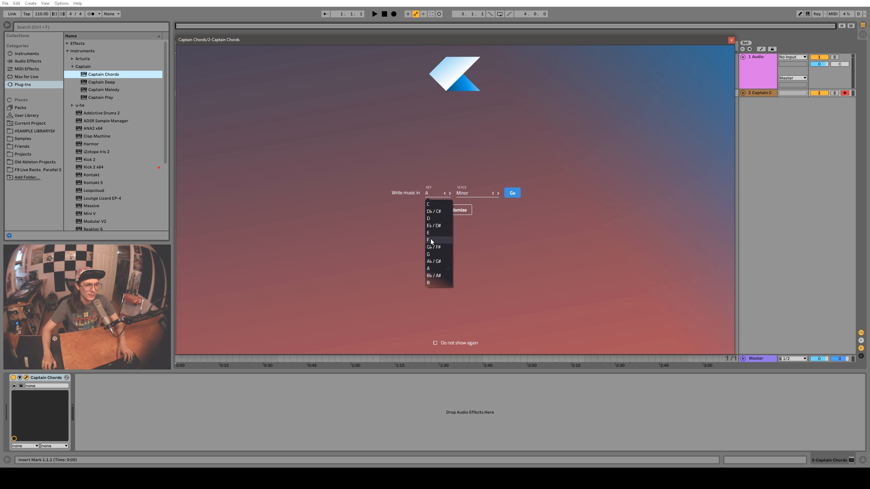
pyautogui.click(434, 218)
pyautogui.click(473, 197)
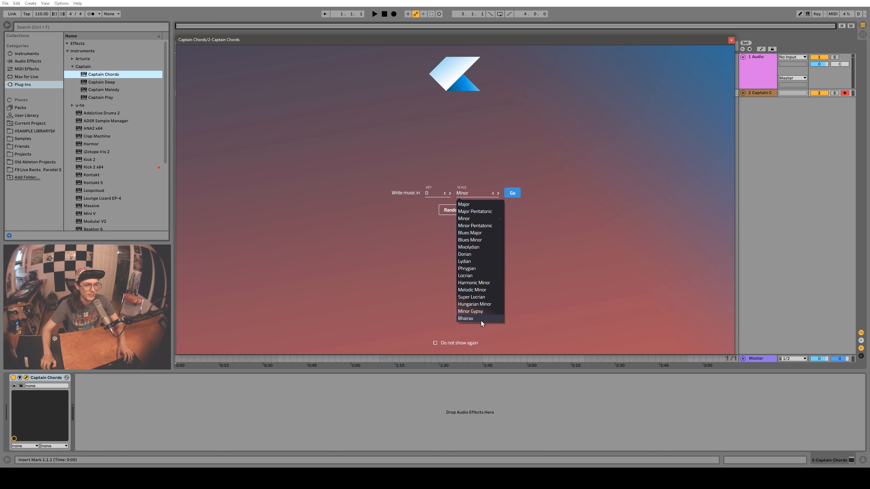
pyautogui.click(484, 220)
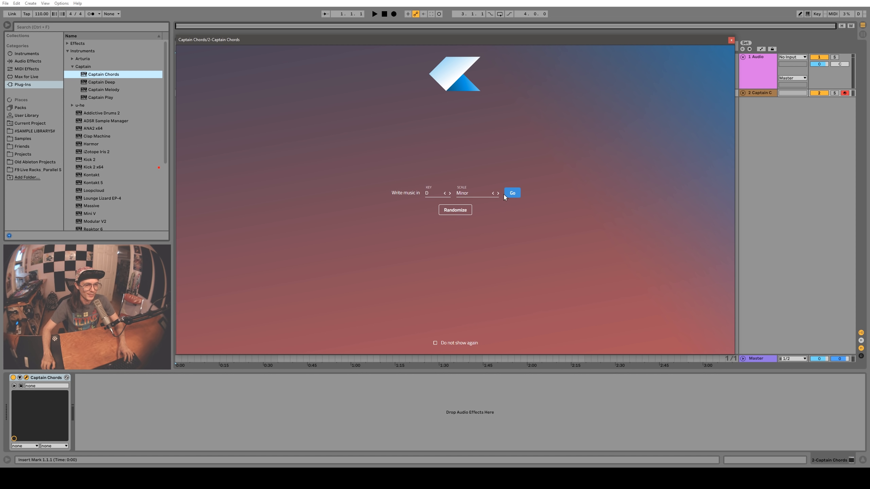
pyautogui.click(513, 193)
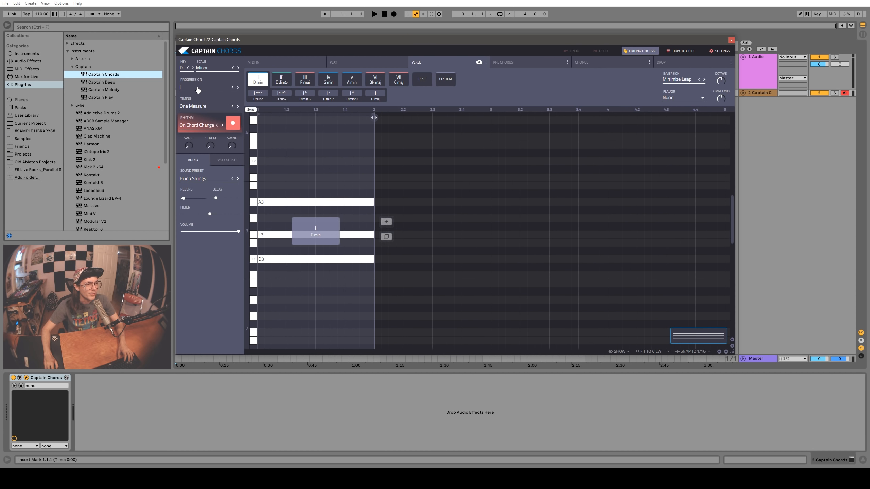
# Audition several preset chord progressions and apply i-VII-III-V (Dm - C - F - A)
pyautogui.click(198, 88)
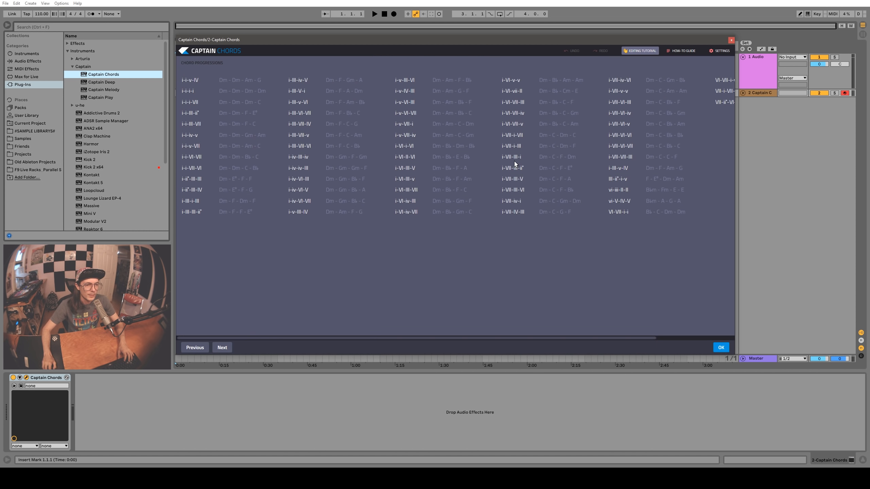
pyautogui.click(404, 181)
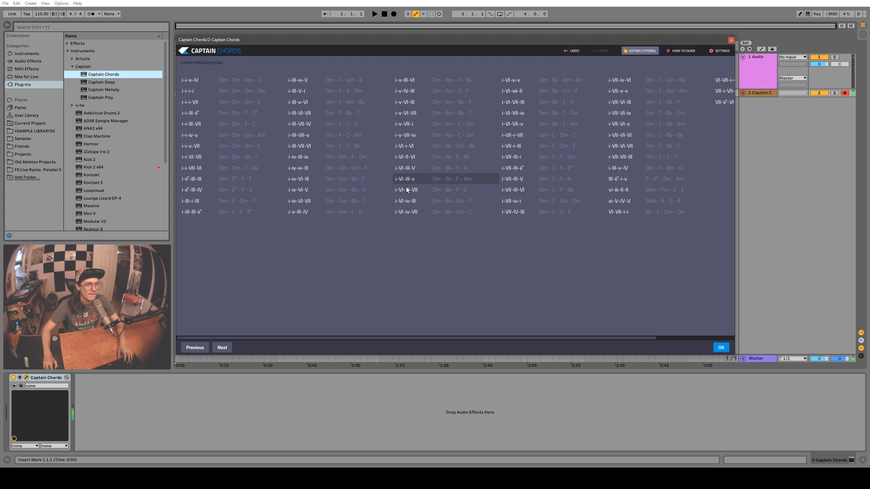
pyautogui.click(406, 190)
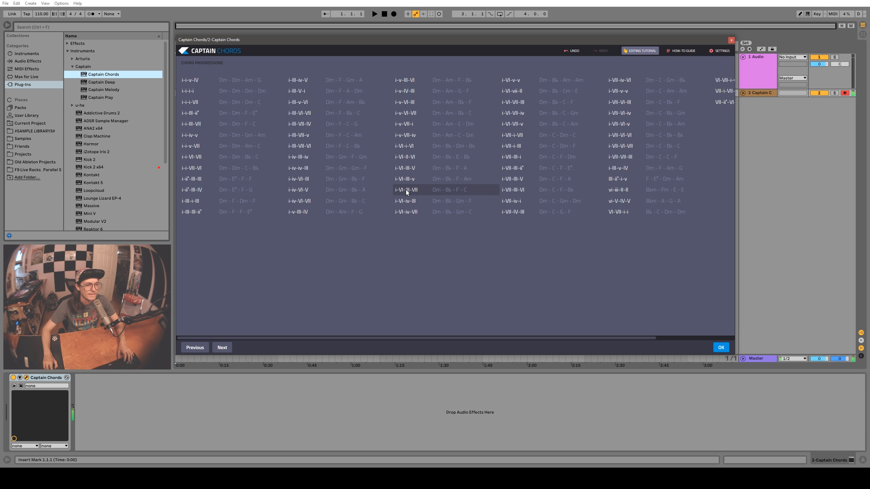
pyautogui.click(408, 201)
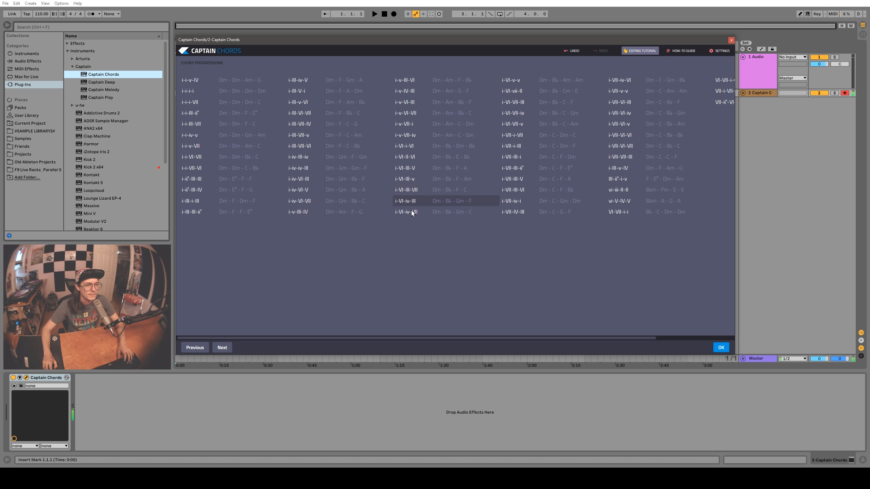
pyautogui.click(412, 210)
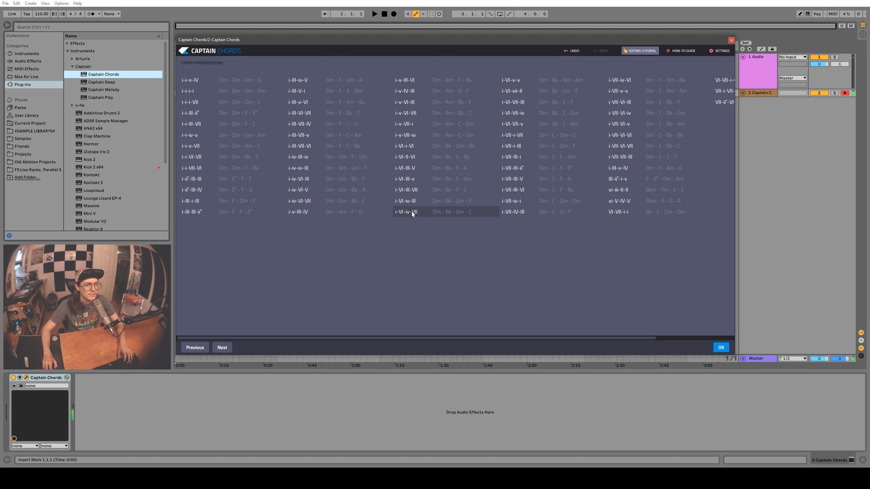
pyautogui.click(520, 212)
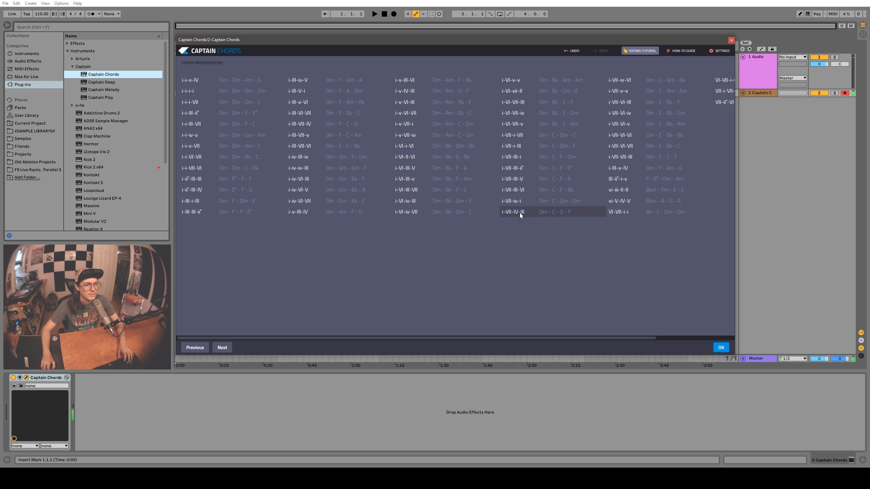
pyautogui.click(517, 190)
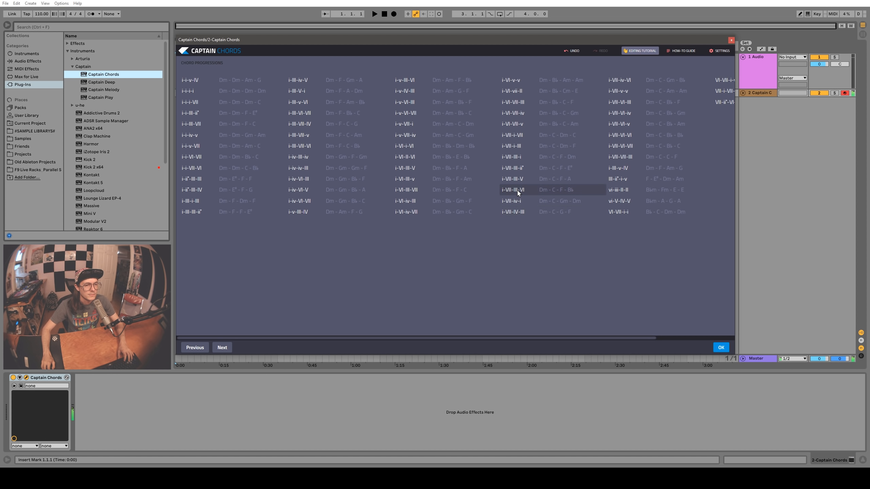
pyautogui.click(517, 179)
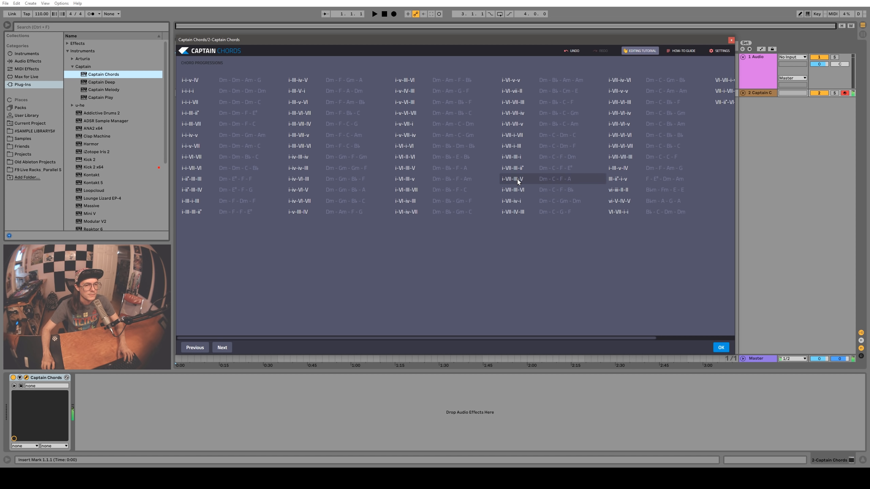
pyautogui.click(721, 348)
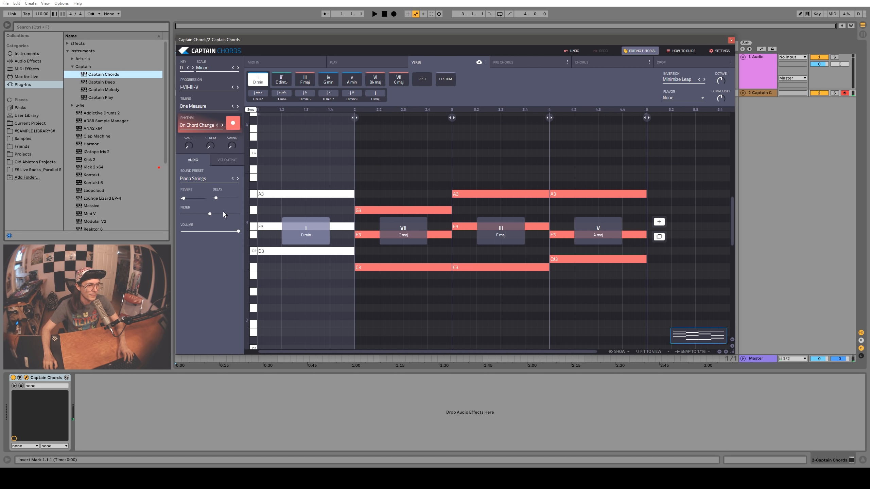
# Change the sound preset to Dub Rhodes from the Keys instruments
pyautogui.click(210, 179)
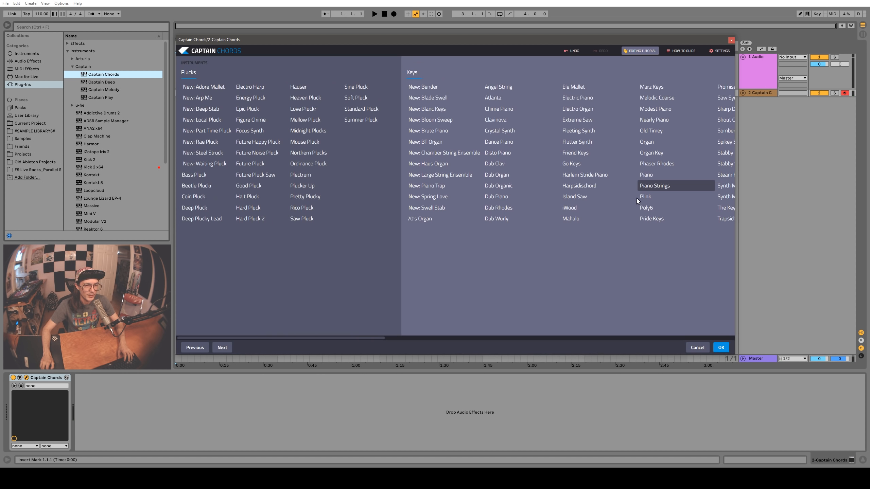
pyautogui.click(497, 208)
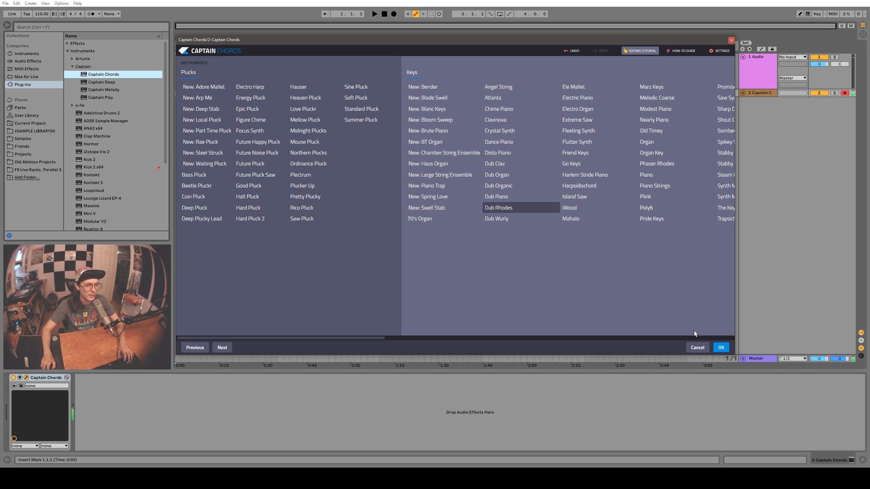
pyautogui.click(721, 347)
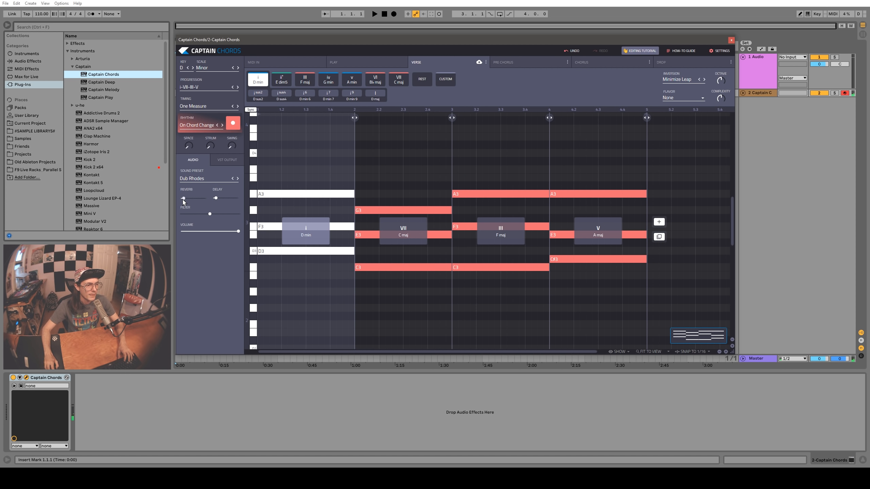
# Turn the reverb and delay all the way down and play back the four-chord progression
pyautogui.moveTo(183, 198); pyautogui.dragTo(179, 199)
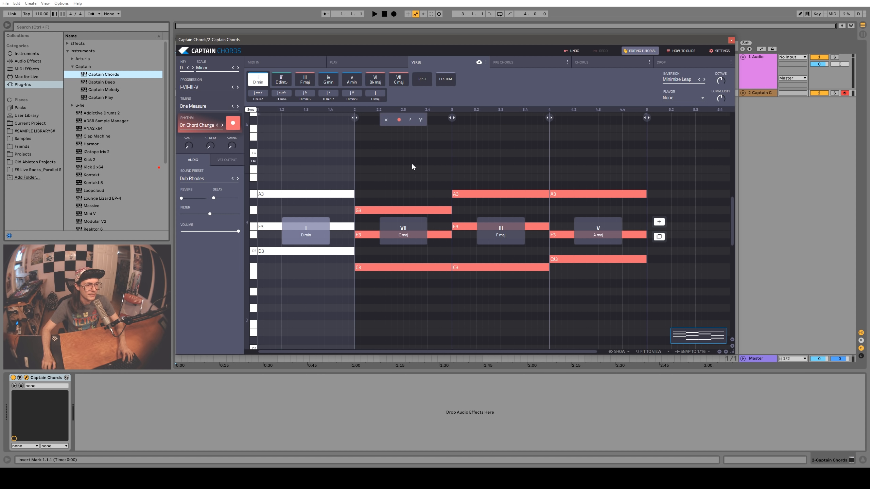
pyautogui.press('space')
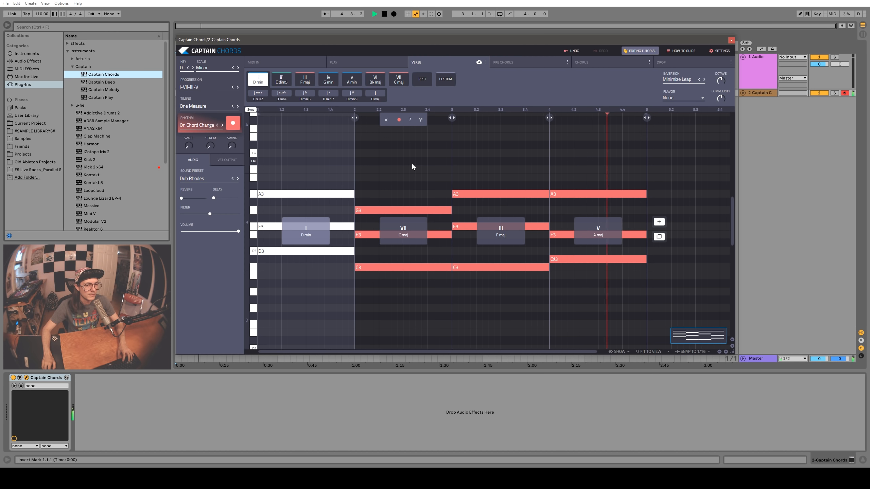
pyautogui.press('space')
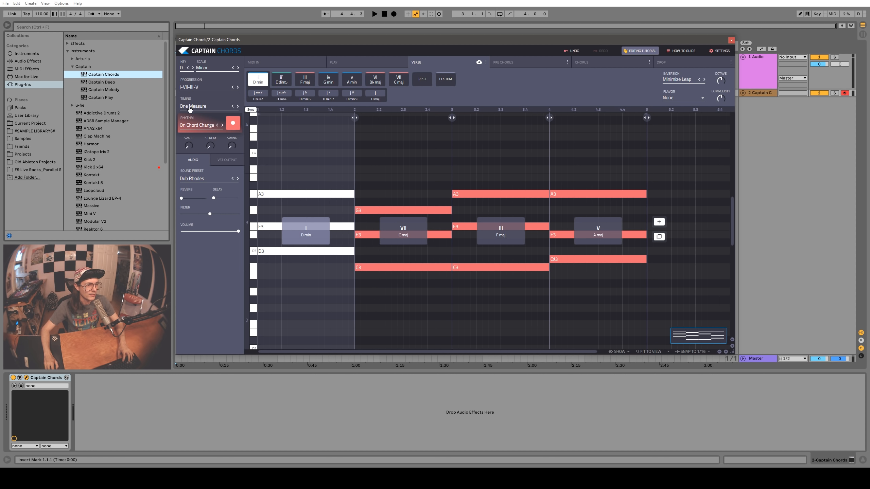
# Apply the two-segment Destination timing pattern to the chords and play back the progression
pyautogui.click(202, 107)
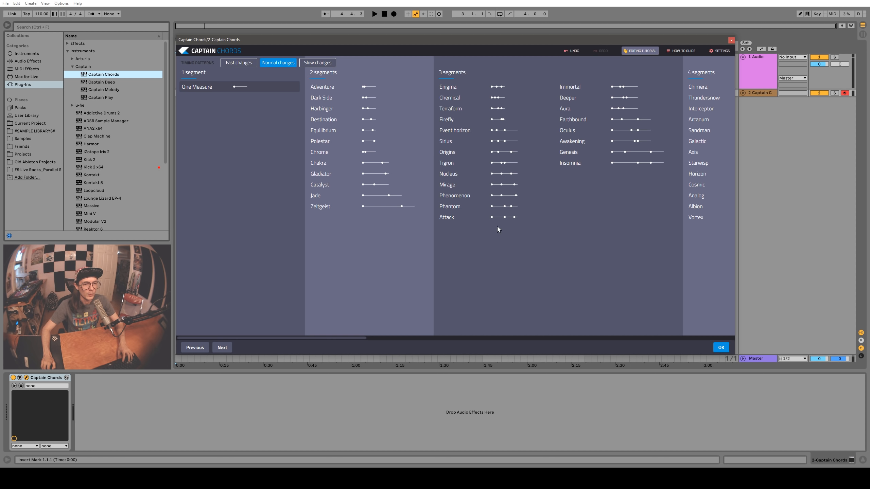
pyautogui.moveTo(357, 338); pyautogui.dragTo(228, 303)
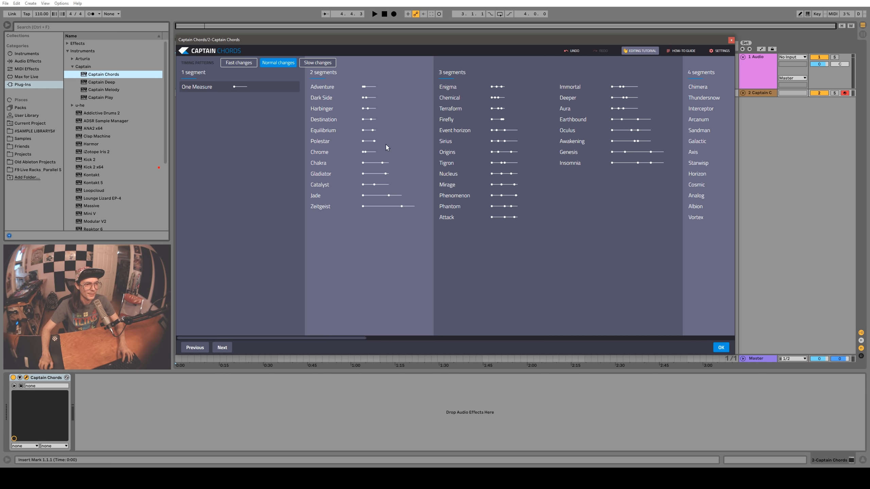
pyautogui.click(336, 120)
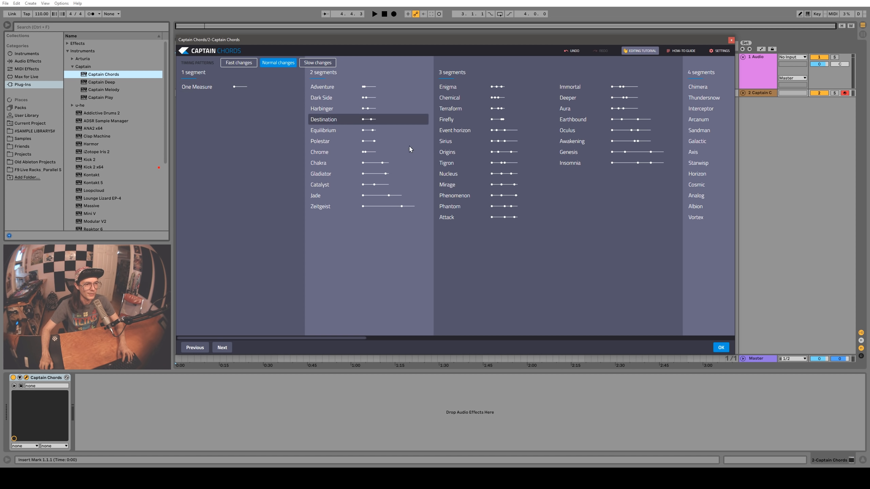
pyautogui.click(721, 348)
pyautogui.press('space')
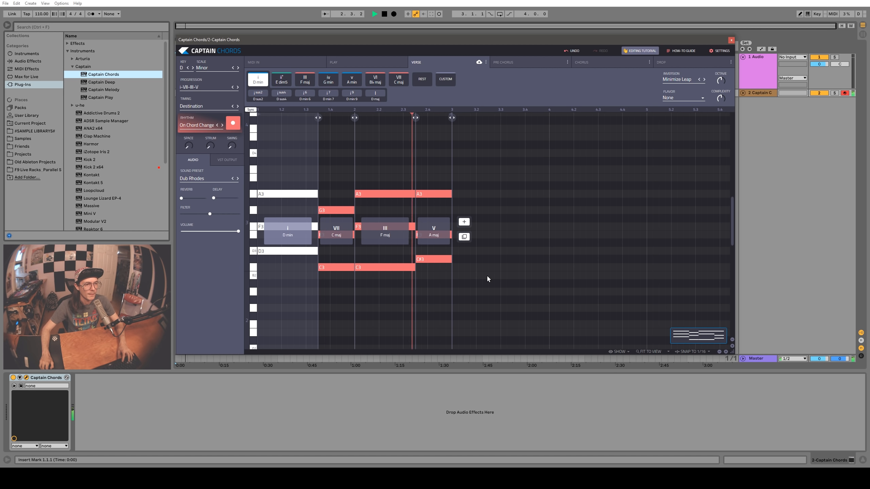
pyautogui.press('space')
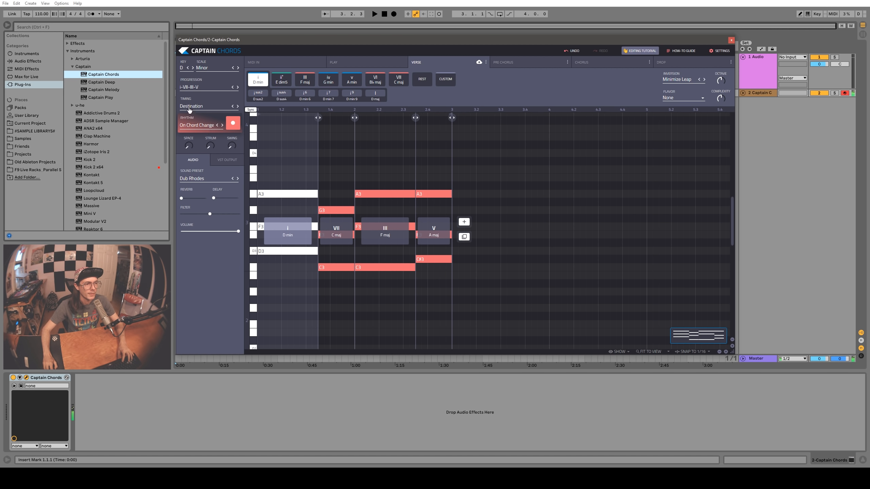
# Apply the Love One rhythm from the Complex rhythmic patterns and play back the progression
pyautogui.click(200, 126)
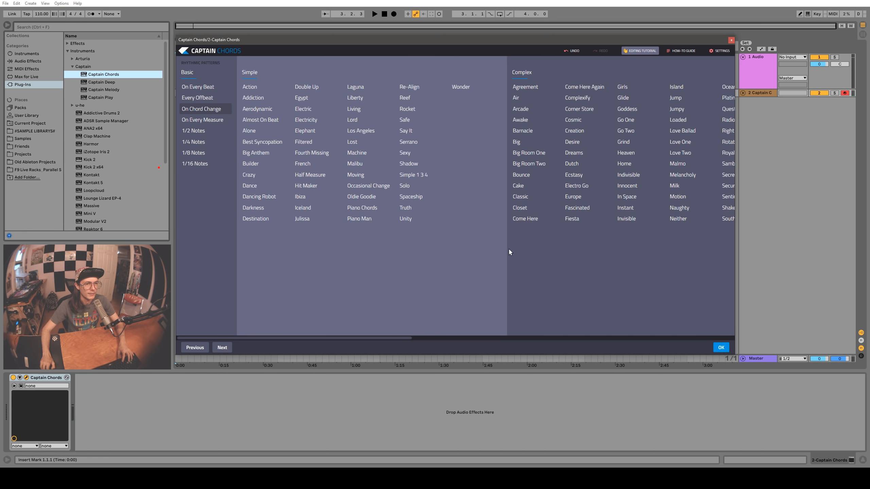
pyautogui.moveTo(396, 339); pyautogui.dragTo(468, 322)
pyautogui.hscroll(2, 467, 321)
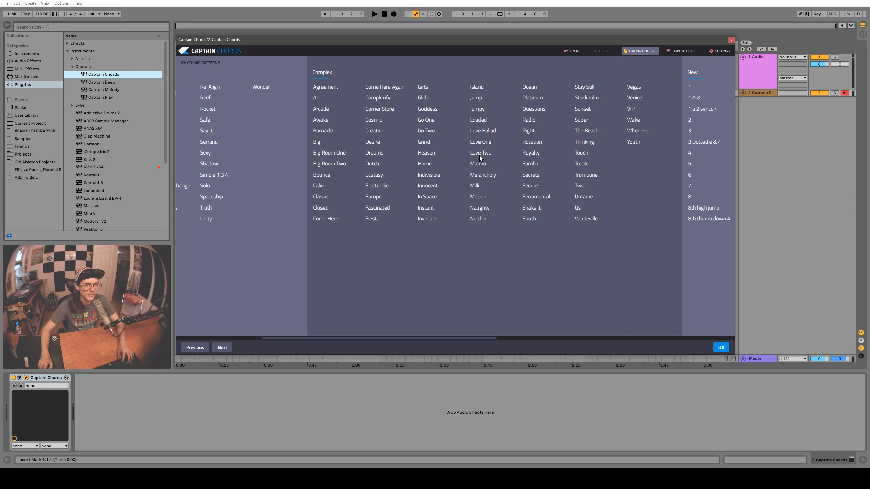
pyautogui.click(476, 141)
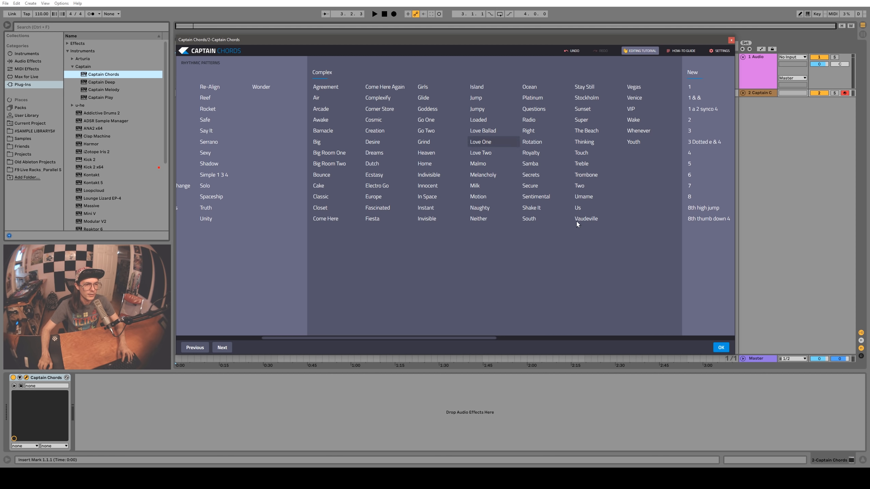
pyautogui.click(720, 348)
pyautogui.press('space')
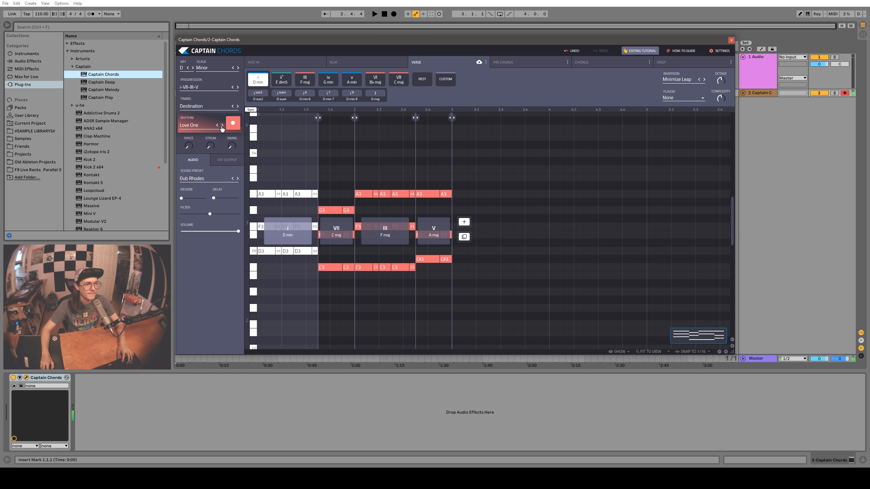
# Switch the rhythm to the following pattern, Love Two, and listen to the progression
pyautogui.click(222, 125)
pyautogui.press('space')
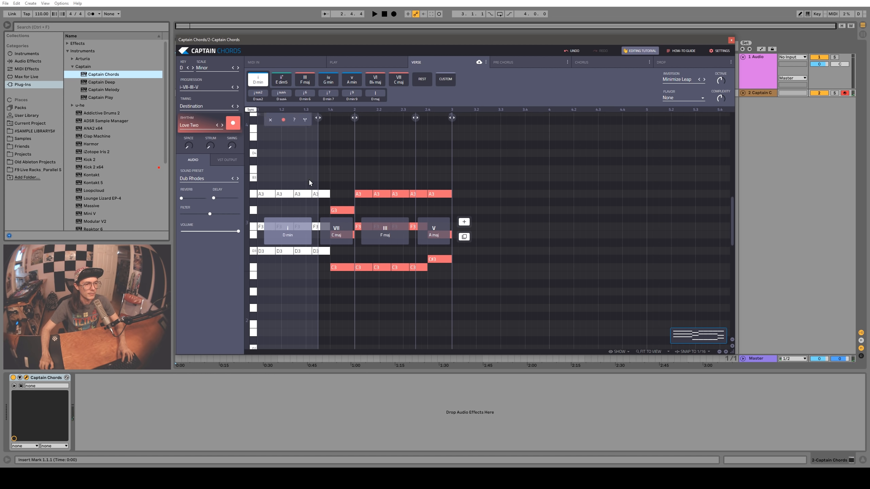
pyautogui.press('space')
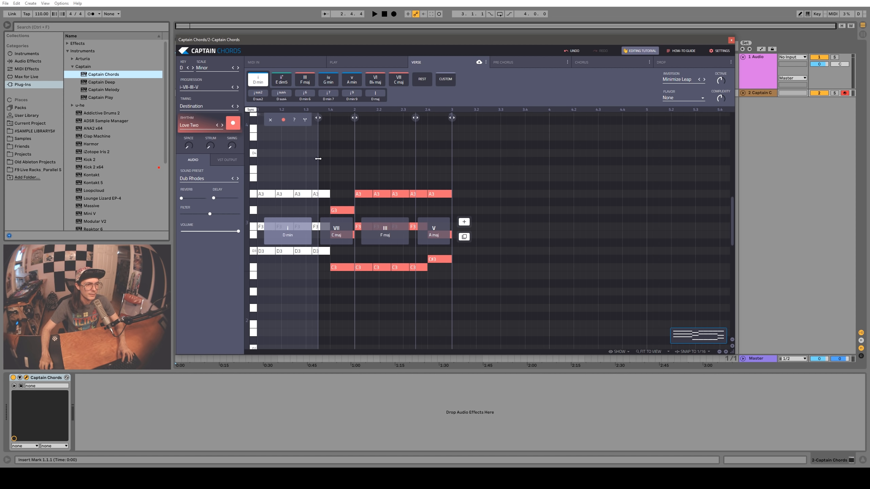
# Move the i–VII and III–V chord boundaries so every chord lasts half a measure, and play back the result
pyautogui.moveTo(318, 159); pyautogui.dragTo(354, 157)
pyautogui.moveTo(416, 160); pyautogui.dragTo(452, 161)
pyautogui.press('space')
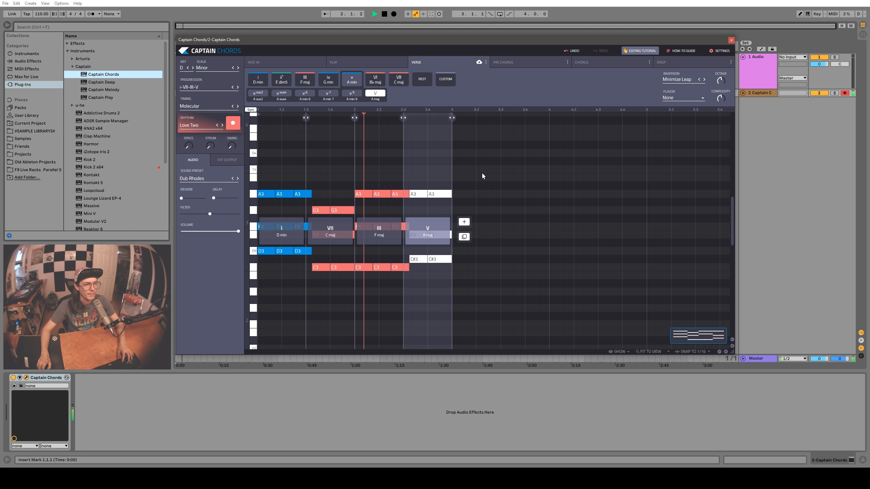
pyautogui.press('space')
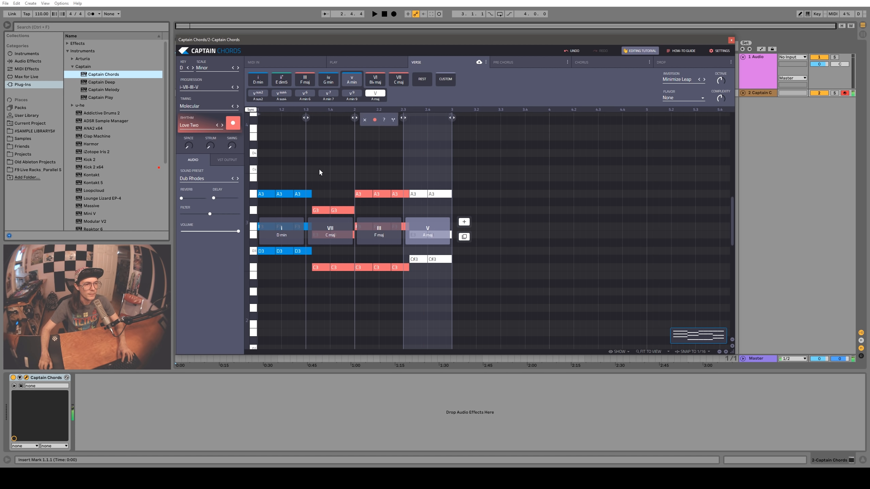
# Raise the rhythm's Space amount with Smart Legato to shorten the chord notes, and play back the progression
pyautogui.click(282, 231)
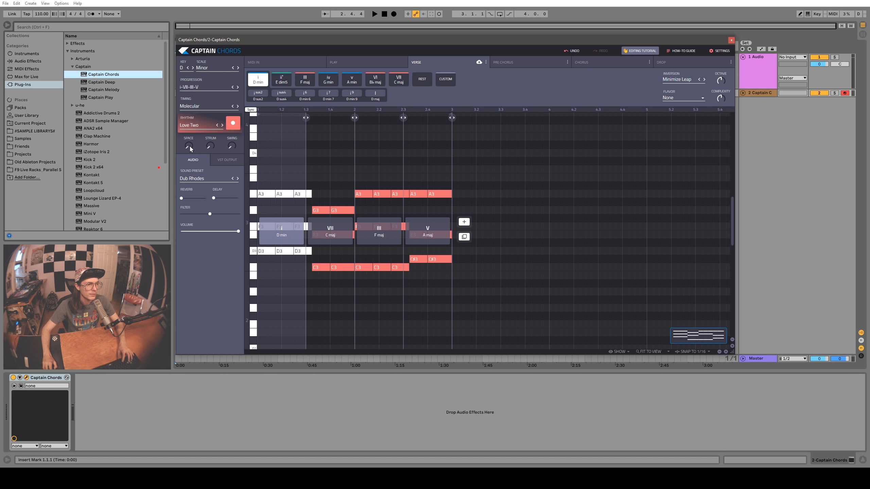
pyautogui.moveTo(190, 147); pyautogui.dragTo(189, 126)
pyautogui.press('space')
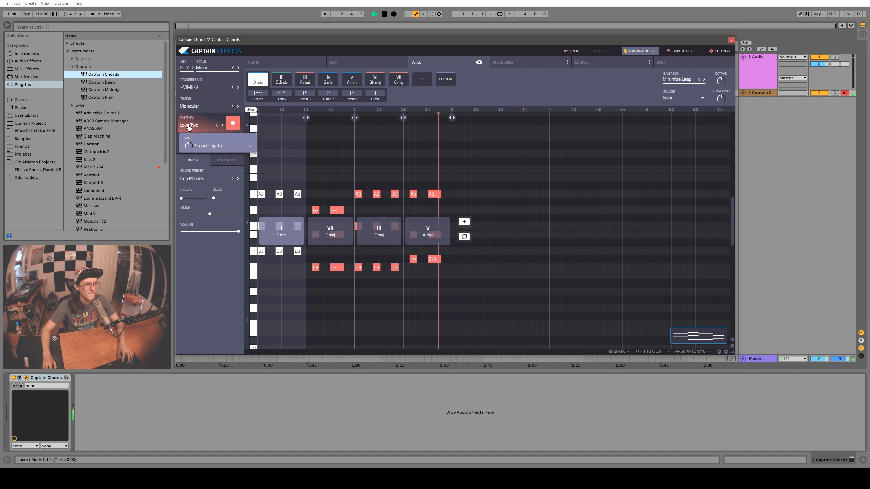
pyautogui.press('space')
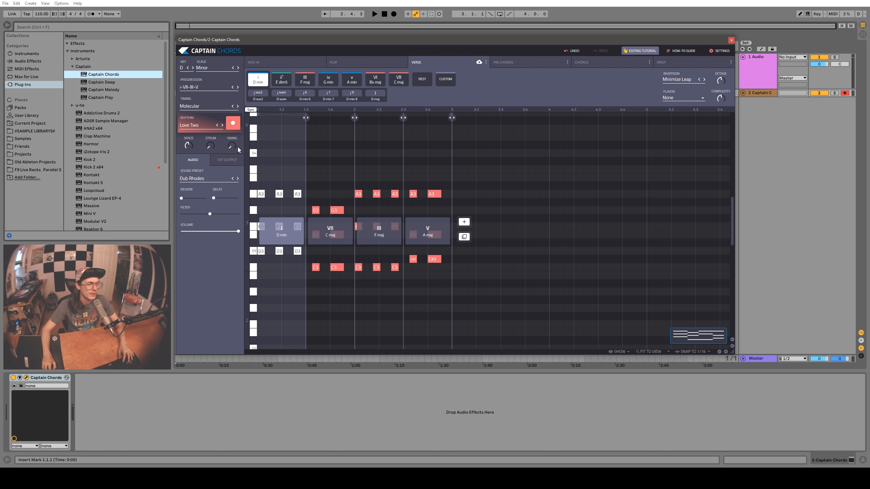
# Try a raised Strum amount in Alt mode, listen to the progression, and reset Strum to zero
pyautogui.moveTo(212, 146); pyautogui.dragTo(212, 130)
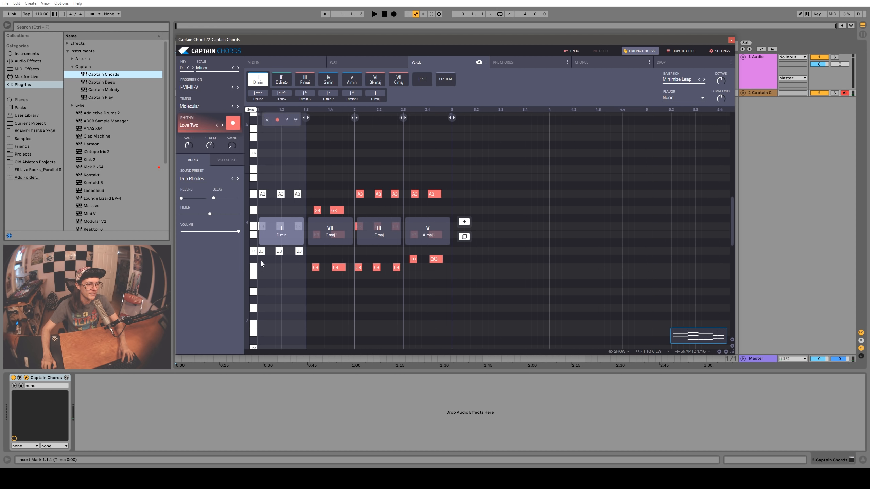
pyautogui.press('space')
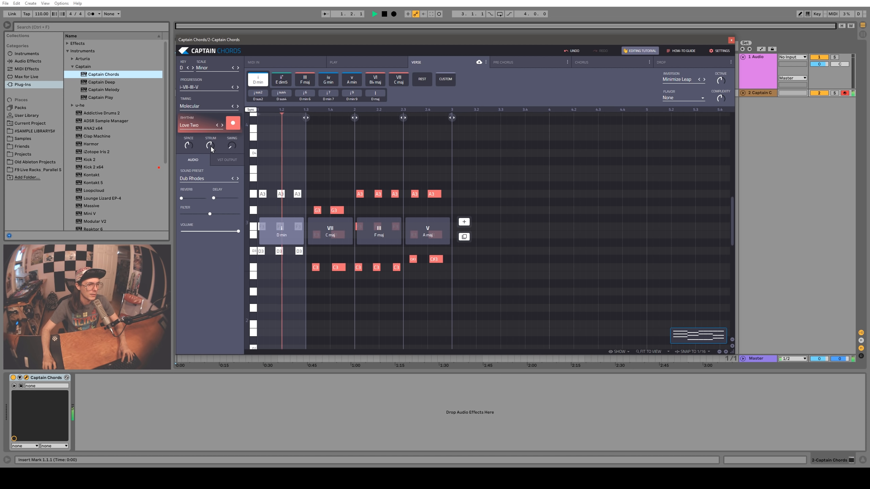
pyautogui.moveTo(211, 147)
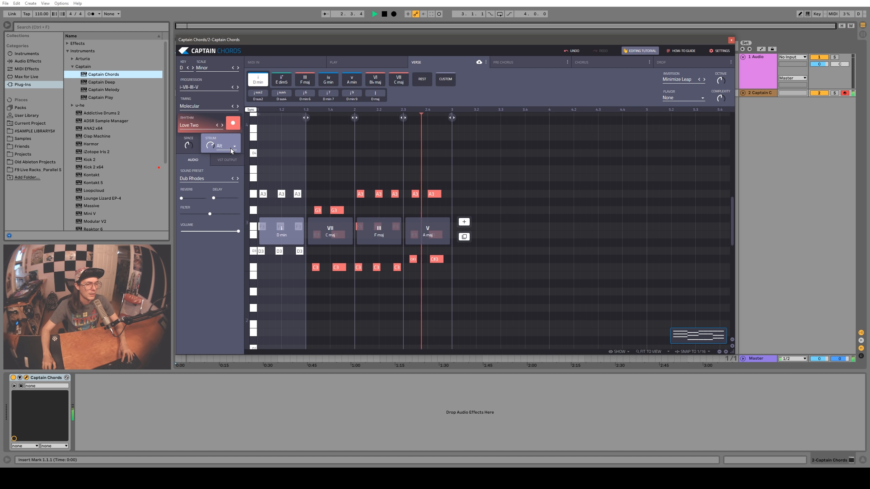
pyautogui.press('space')
pyautogui.moveTo(208, 148); pyautogui.dragTo(221, 171)
# Raise the Swing amount, change its note division from 1/8, and play back the progression
pyautogui.moveTo(232, 148)
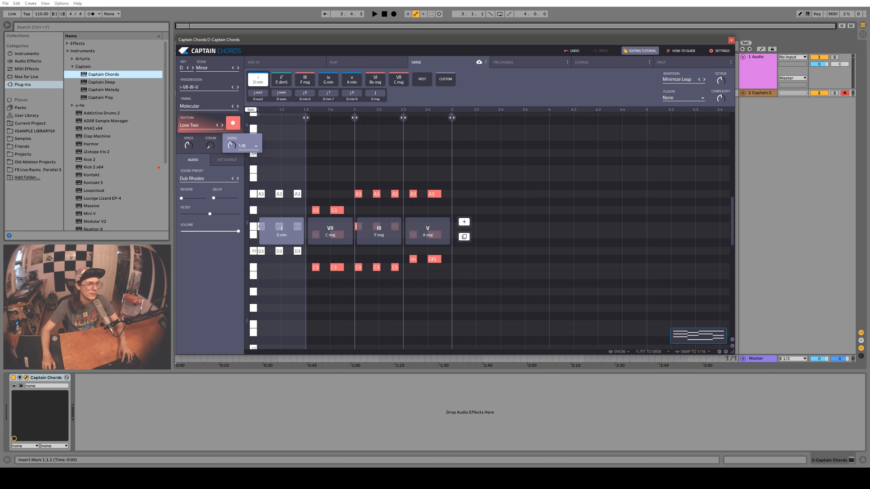
pyautogui.moveTo(232, 146); pyautogui.dragTo(233, 123)
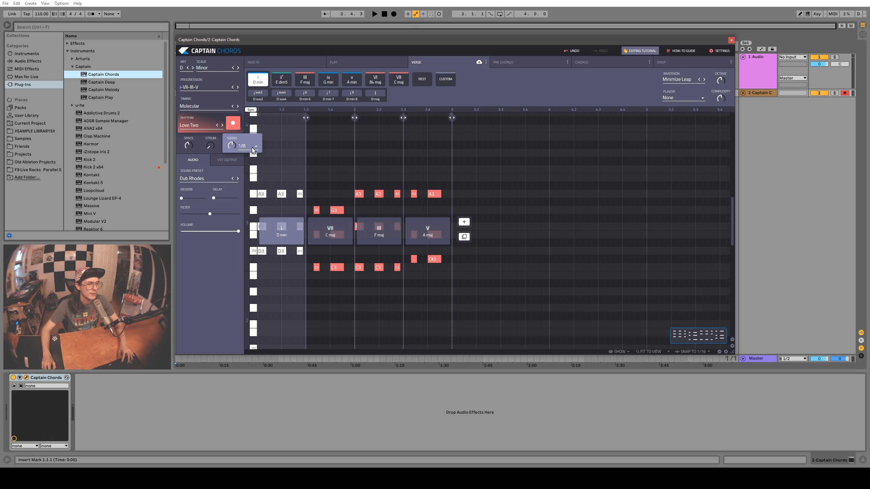
pyautogui.click(250, 148)
pyautogui.click(253, 162)
pyautogui.press('space')
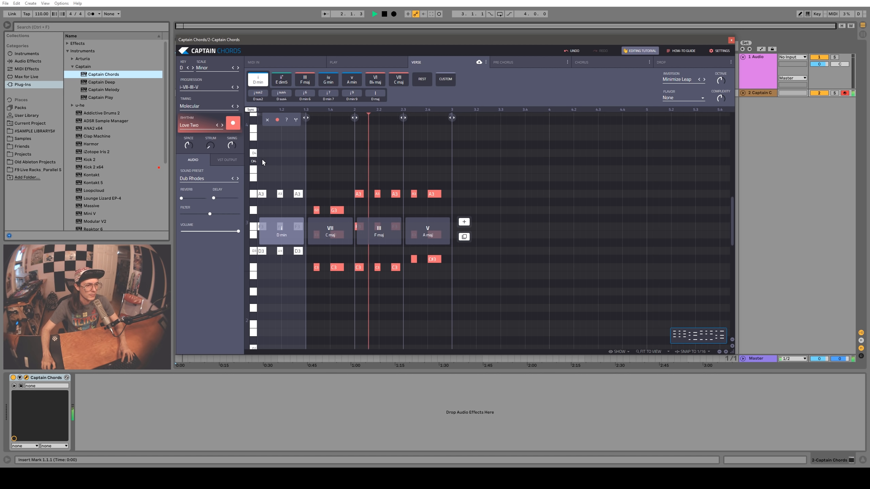
pyautogui.press('space')
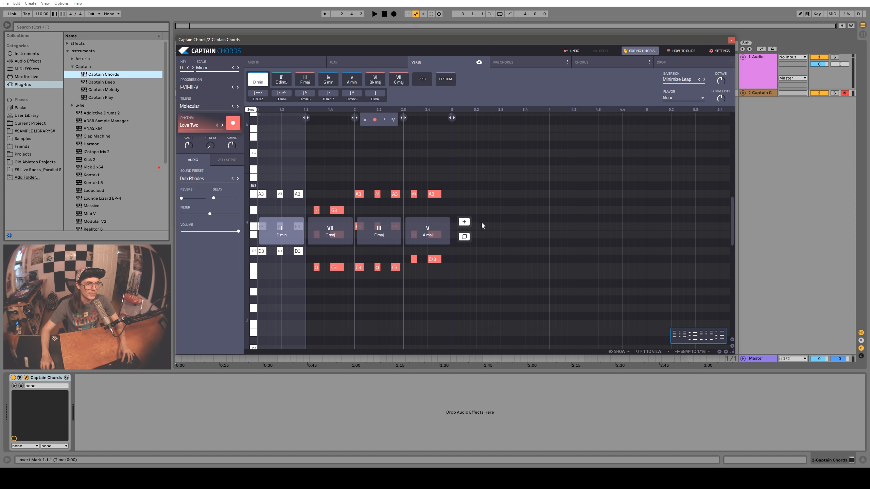
# Increase the i chord's complexity to add a low D2 note, and play back the result
pyautogui.scroll(-3, 585, 167)
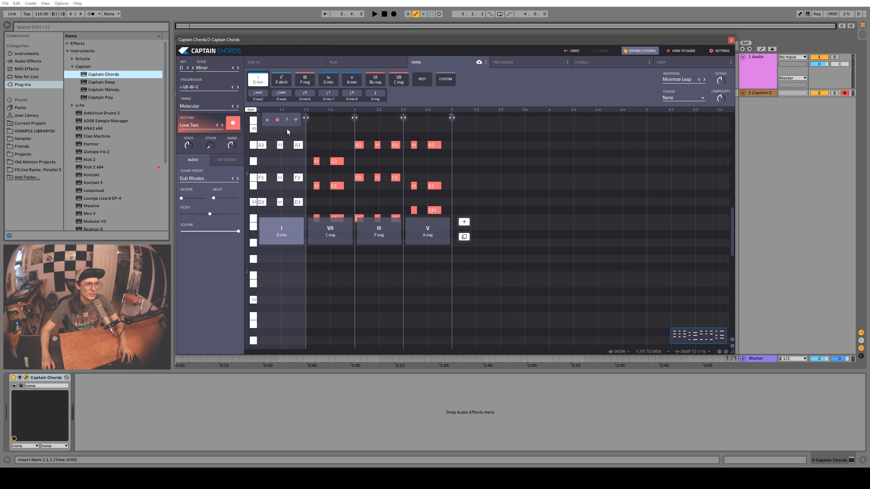
pyautogui.click(298, 132)
pyautogui.moveTo(721, 99); pyautogui.dragTo(721, 92)
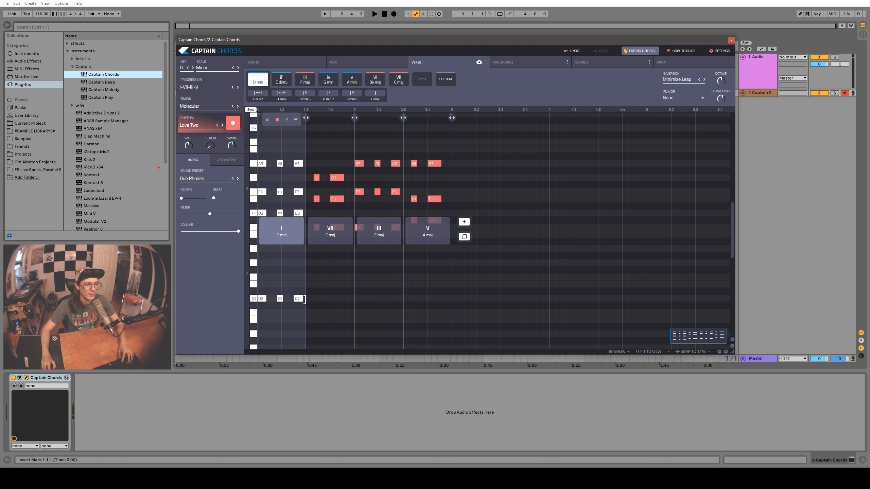
pyautogui.press('space')
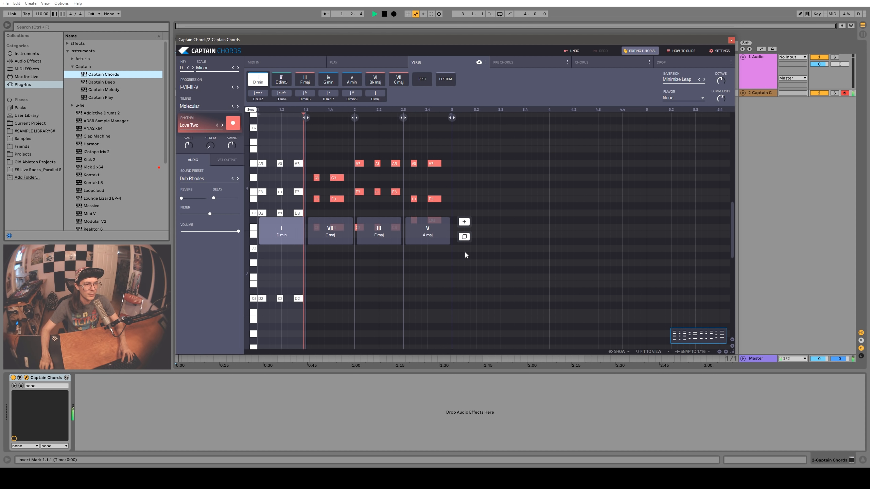
pyautogui.press('space')
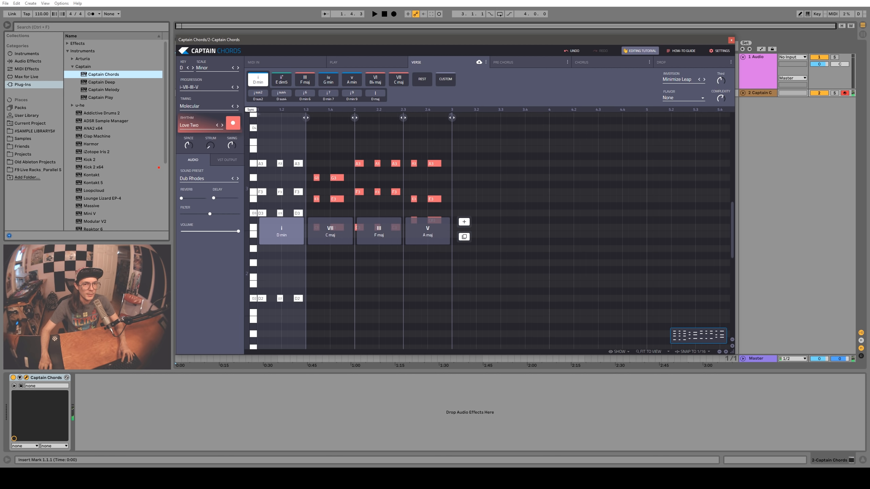
# Lower the i chord by one octave and listen to the progression
pyautogui.moveTo(720, 81); pyautogui.dragTo(721, 85)
pyautogui.press('space')
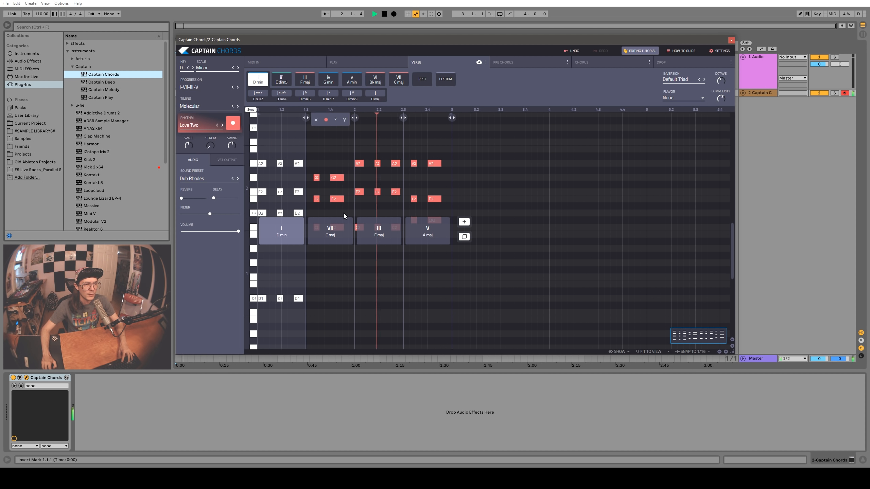
pyautogui.press('space')
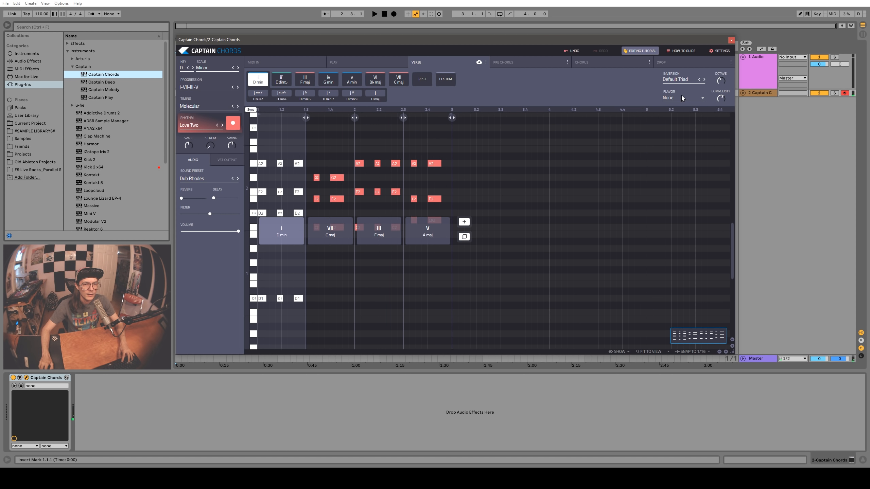
# Apply the 9th flavor to the i chord and play back the progression
pyautogui.click(688, 104)
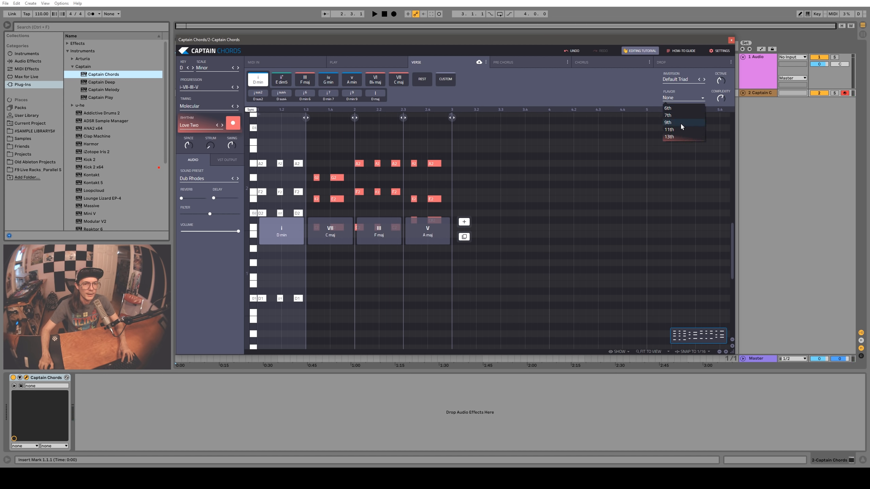
pyautogui.click(681, 123)
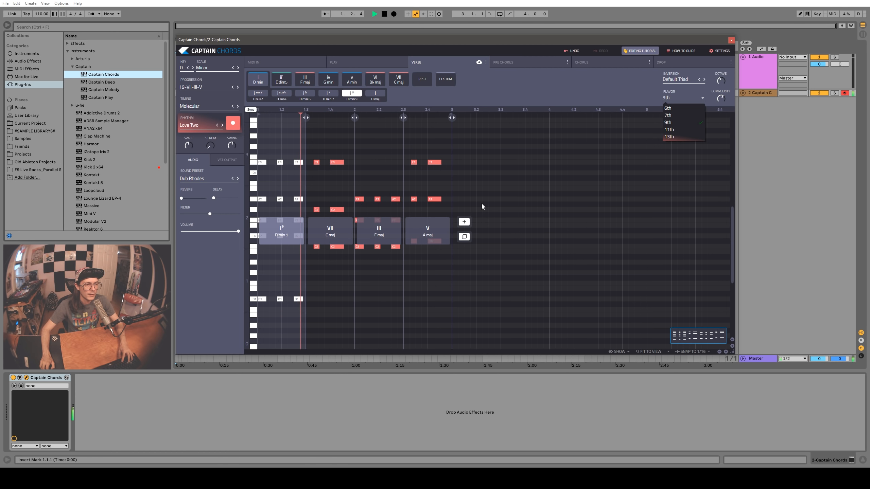
pyautogui.press('space')
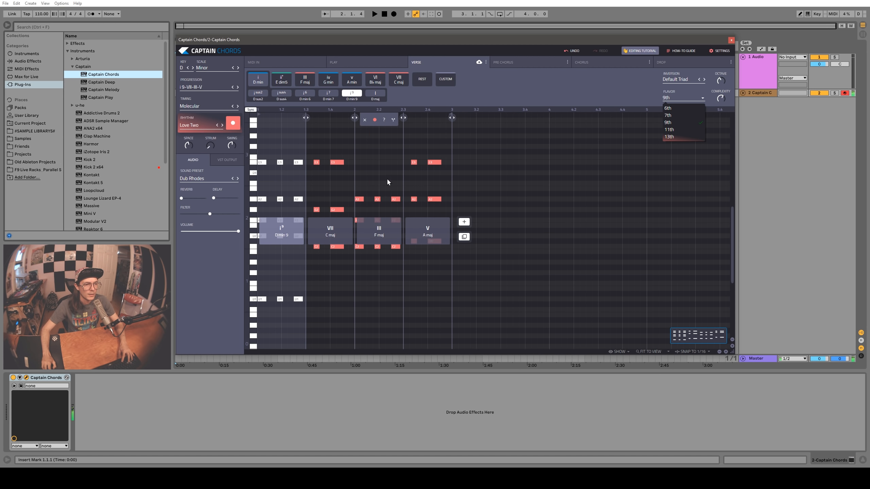
# Give the III chord the 9th flavor with higher complexity, and play back the progression
pyautogui.click(388, 179)
pyautogui.click(391, 172)
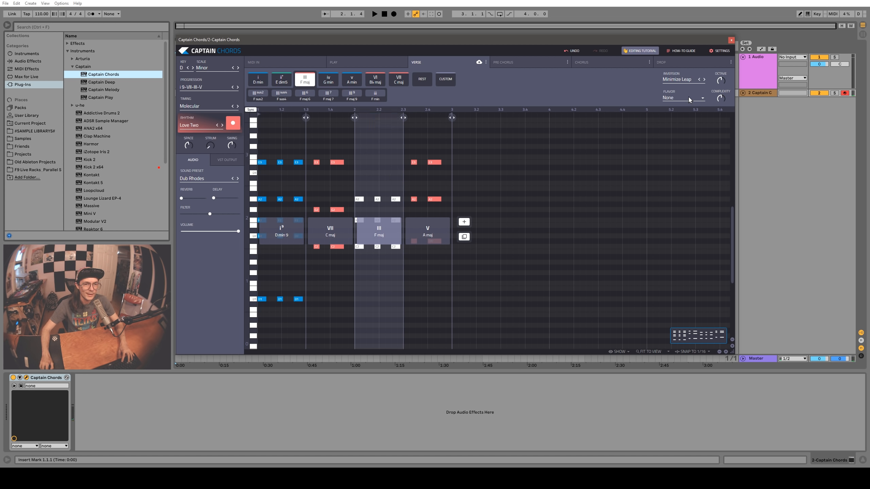
pyautogui.click(690, 99)
pyautogui.click(690, 123)
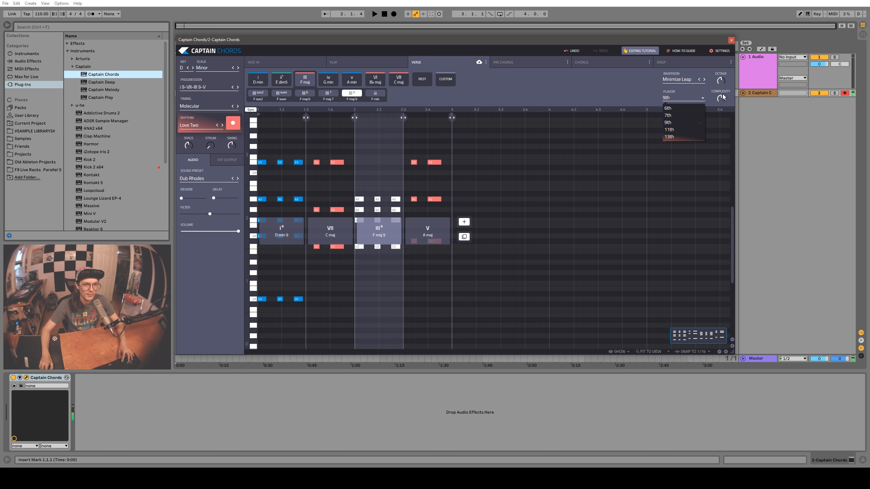
pyautogui.press('space')
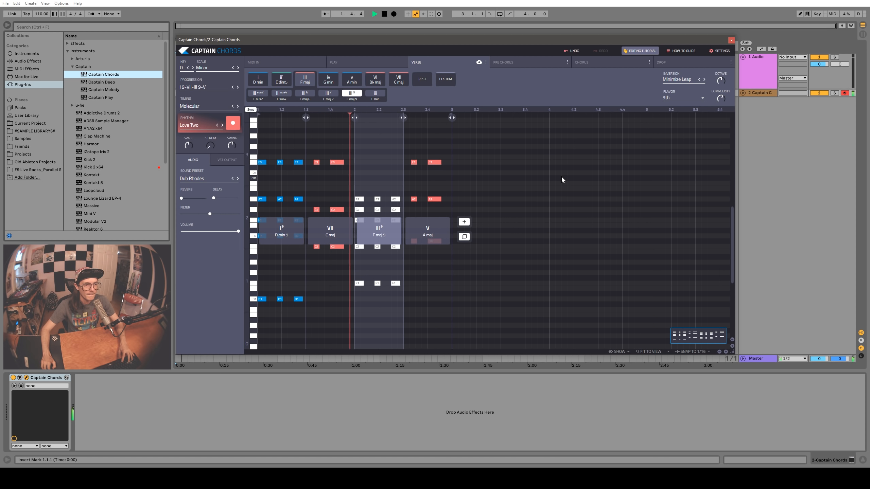
pyautogui.press('space')
# Apply a 7th flavor to the V chord and a 9th flavor to the VII chord, and play back the progression
pyautogui.click(436, 184)
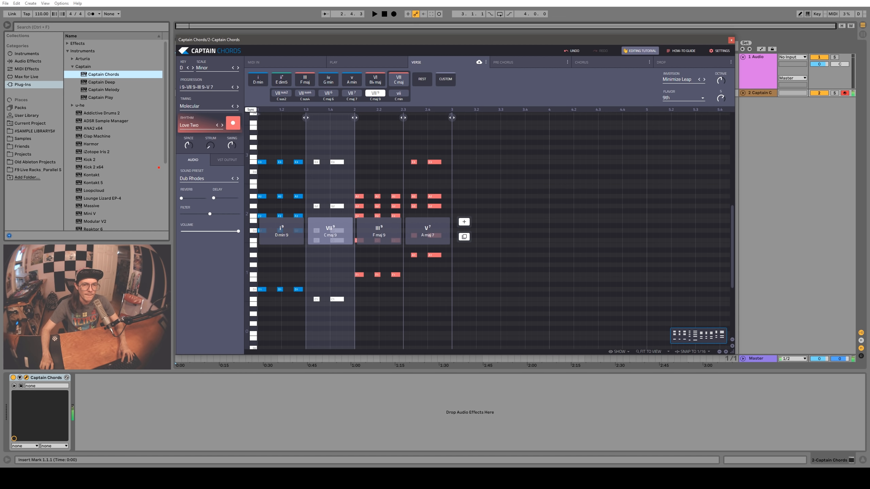
pyautogui.press('space')
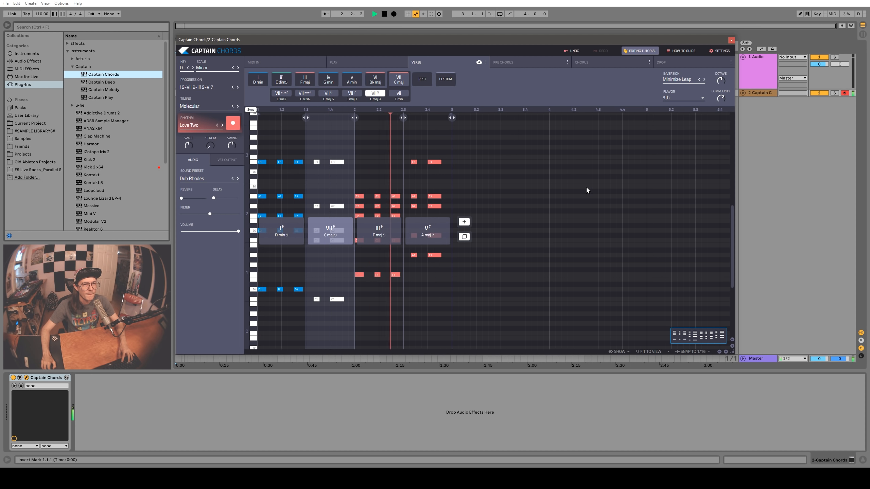
pyautogui.press('space')
# Compare the i and VII chords' inversion settings, and cycle the i chord's inversions through Minimize Leap and First Inversion back to Default Triad
pyautogui.click(299, 180)
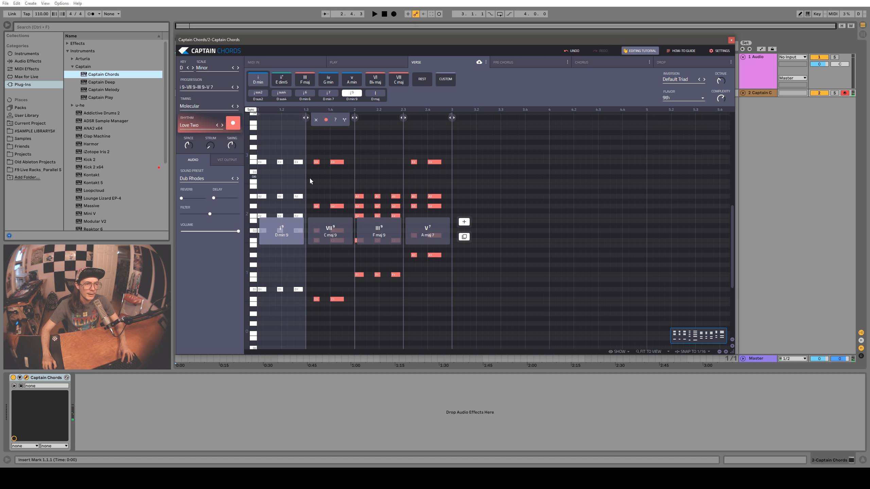
pyautogui.click(321, 178)
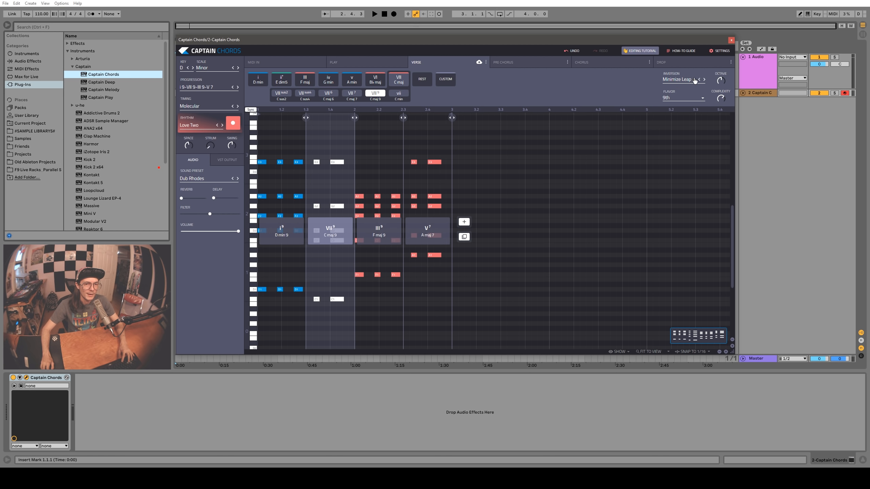
pyautogui.click(280, 182)
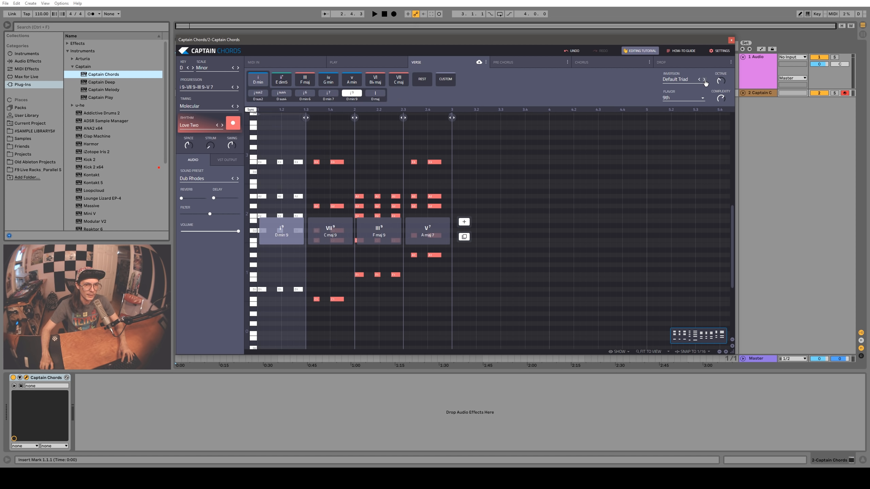
pyautogui.moveTo(289, 238)
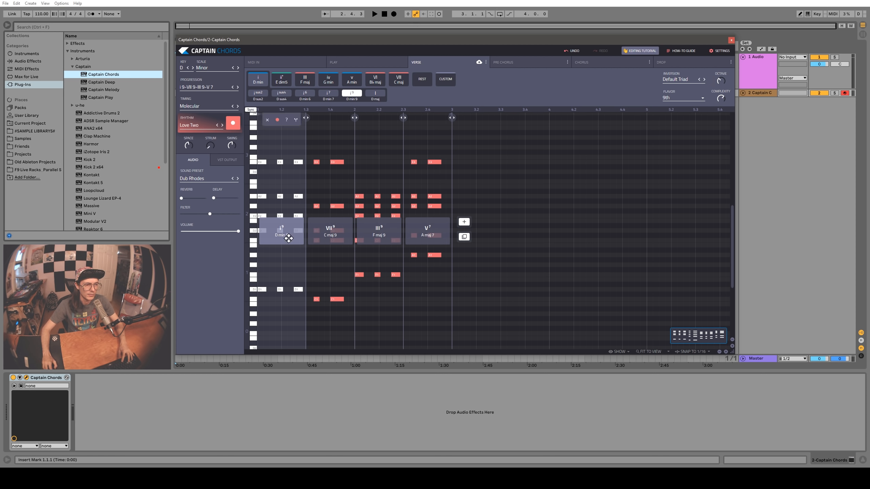
pyautogui.click(704, 80)
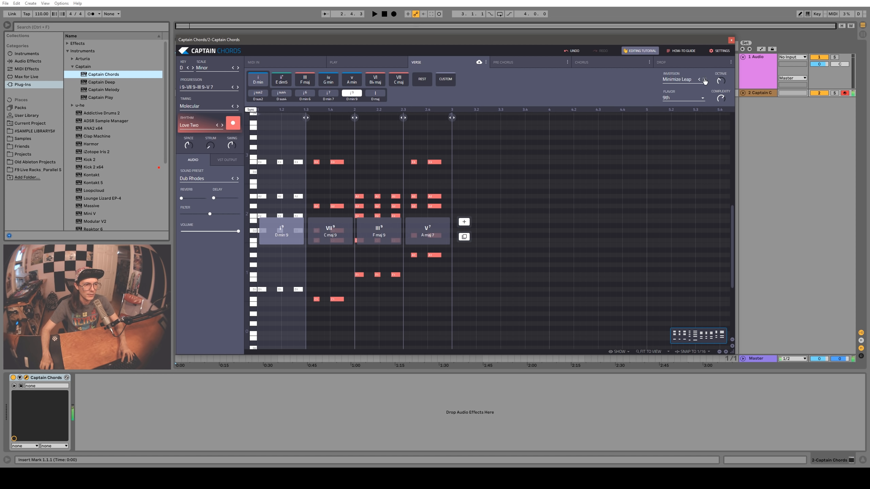
pyautogui.click(704, 79)
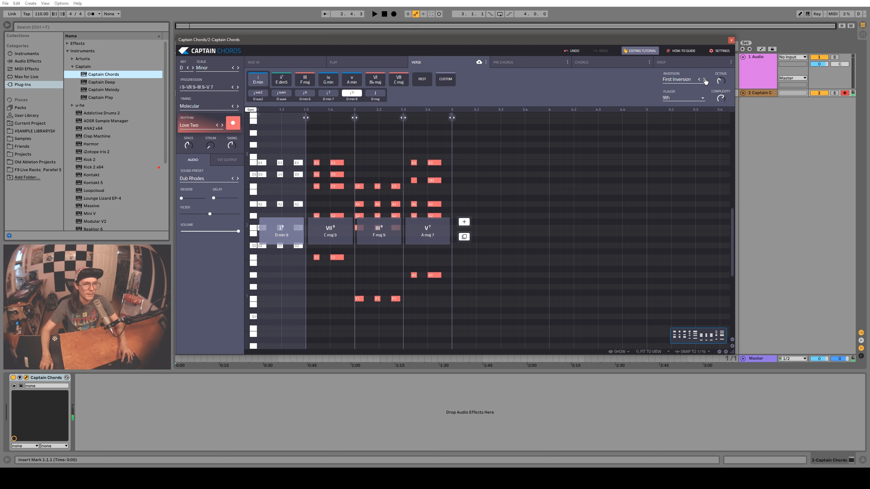
pyautogui.click(705, 79)
pyautogui.click(704, 79)
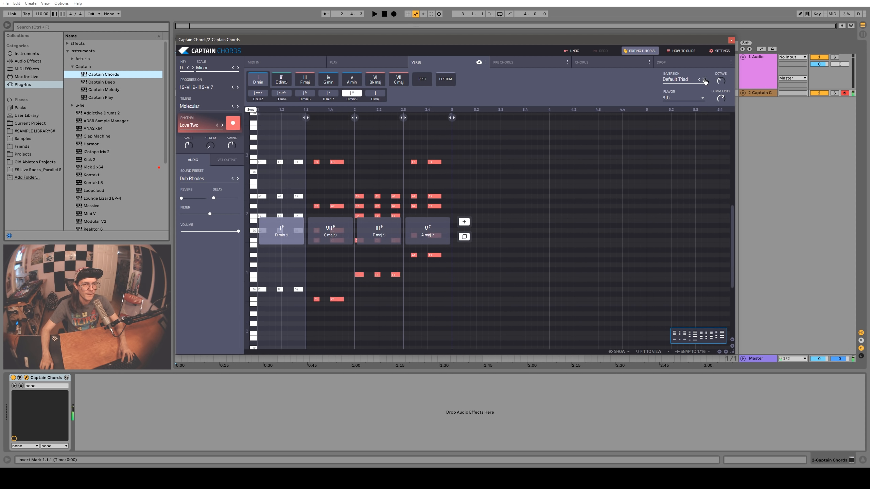
# Set the VII chord to Second Inversion and the III chord to First Inversion, lowering each by one octave
pyautogui.click(342, 180)
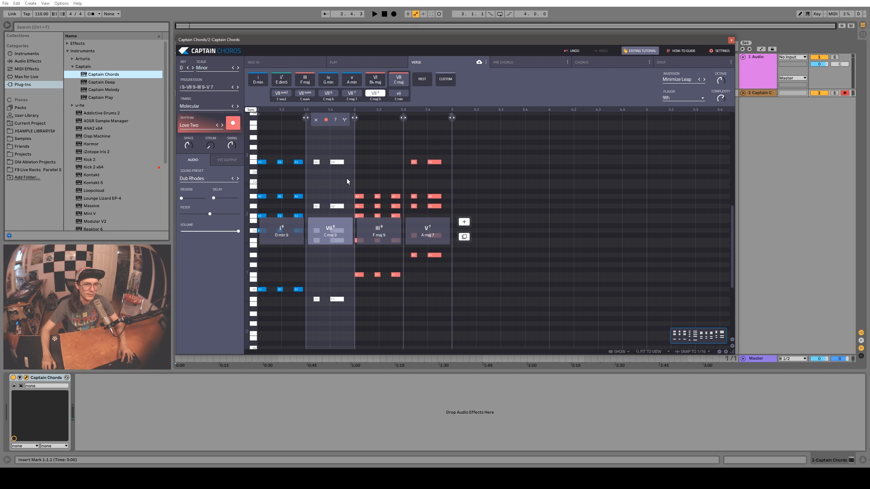
pyautogui.click(704, 80)
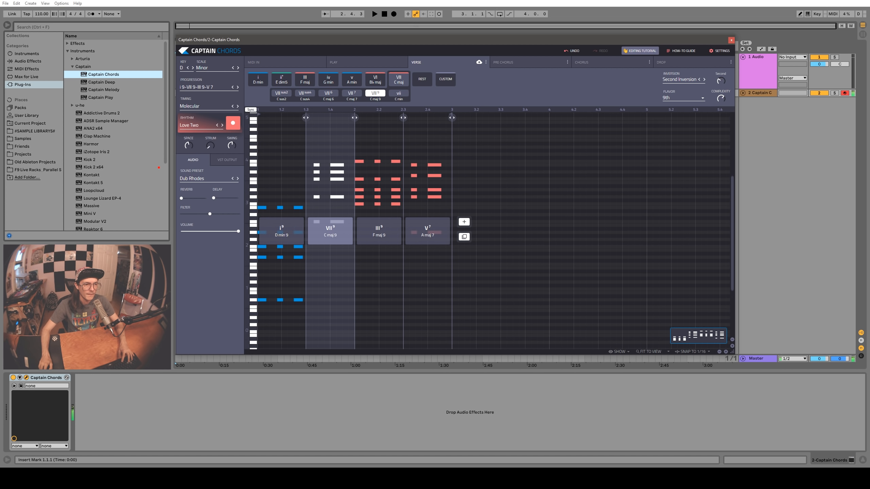
pyautogui.click(704, 81)
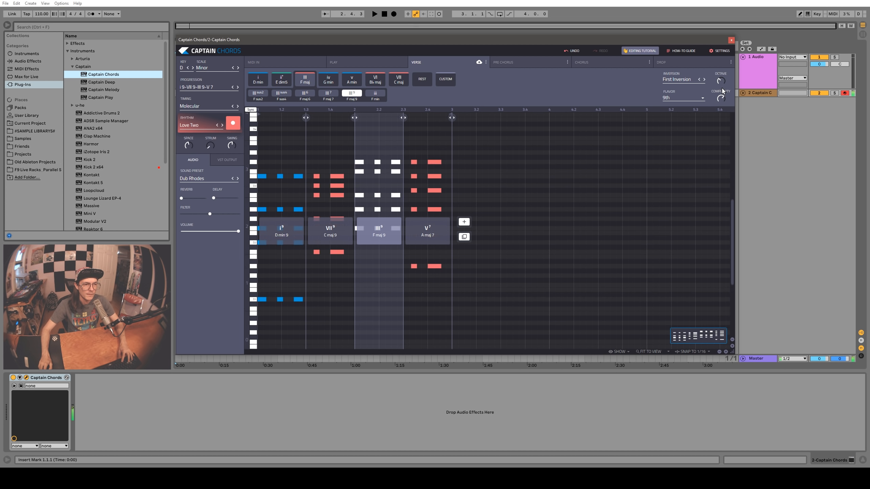
pyautogui.moveTo(721, 80); pyautogui.dragTo(721, 88)
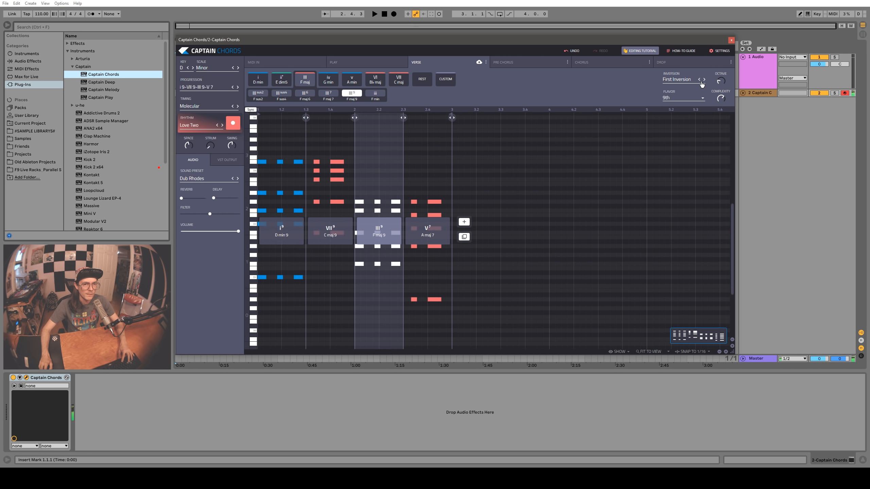
# Cycle the III chord's inversion through Default Triad and Second Inversion, and play back the progression
pyautogui.click(705, 81)
pyautogui.click(704, 80)
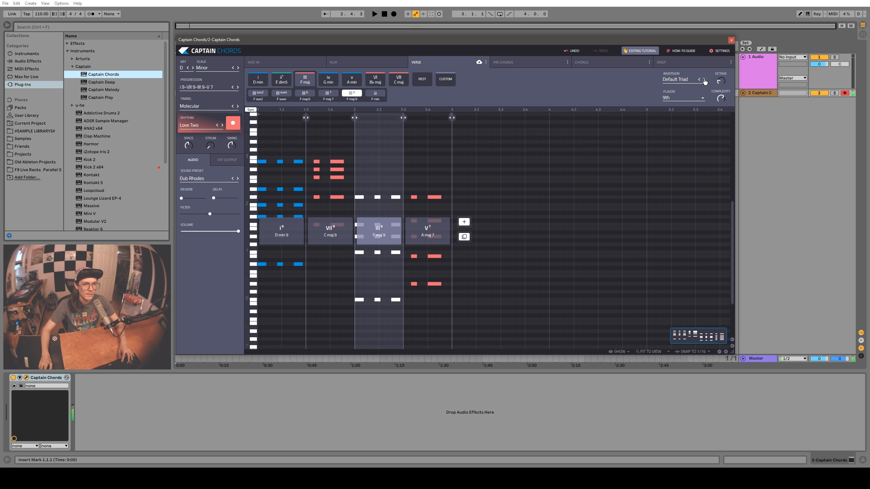
pyautogui.click(700, 80)
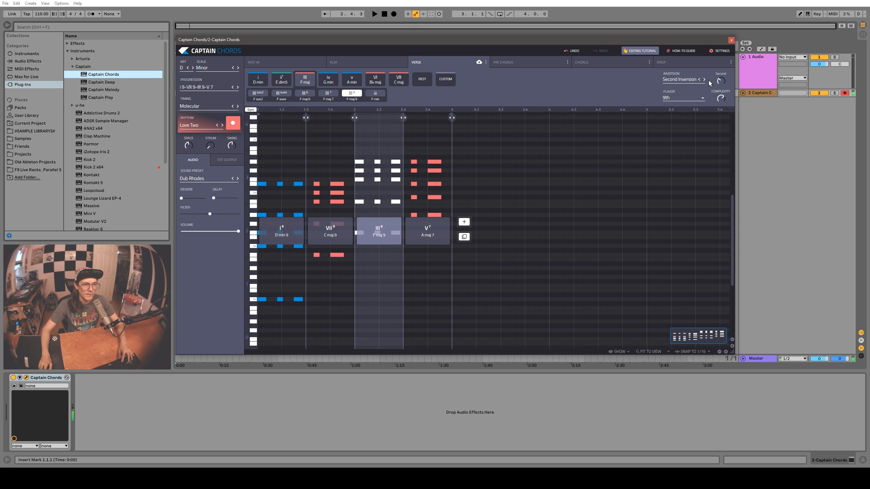
pyautogui.click(700, 80)
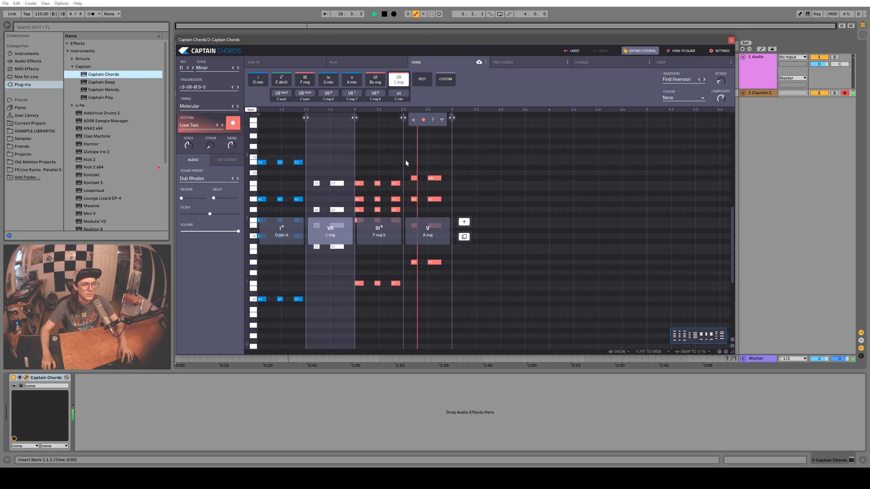
pyautogui.press('space')
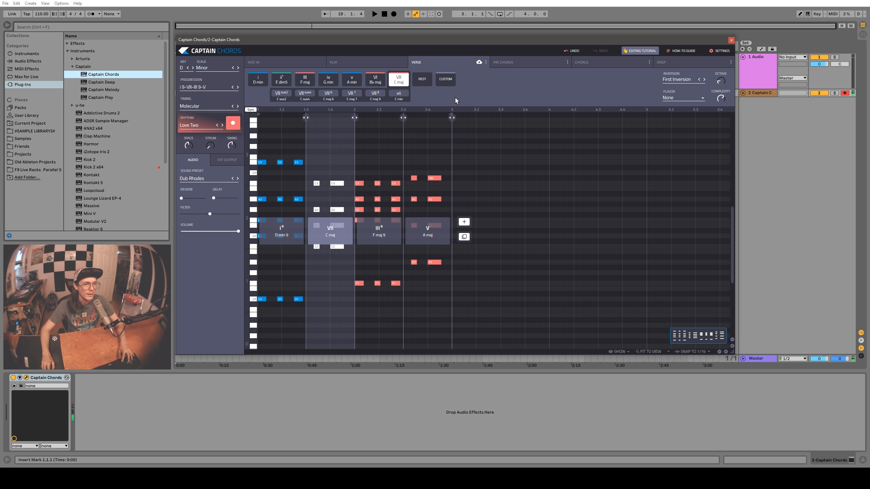
# Copy the Verse chord progression and paste it into the Pre Chorus section
pyautogui.moveTo(270, 120)
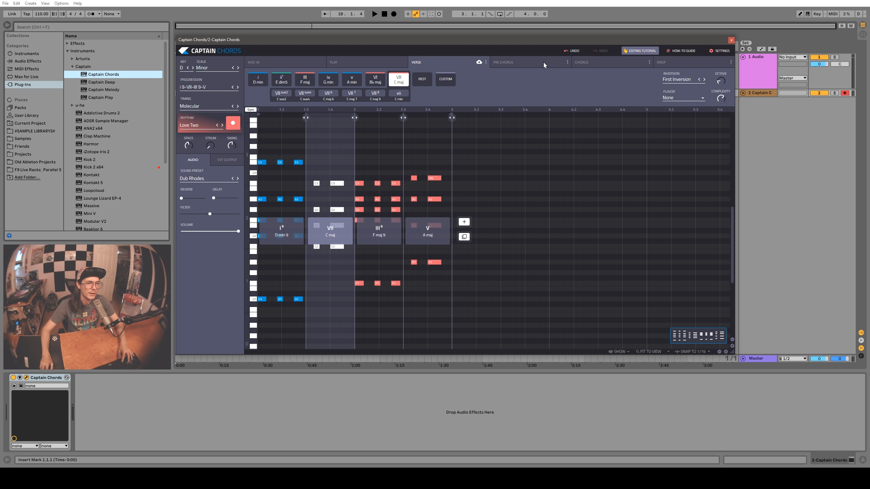
pyautogui.click(486, 63)
pyautogui.click(491, 71)
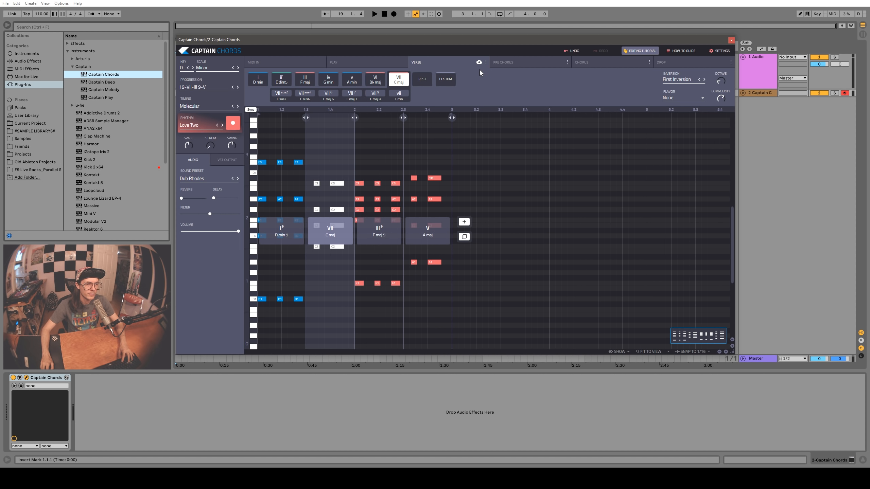
pyautogui.click(514, 63)
pyautogui.click(567, 62)
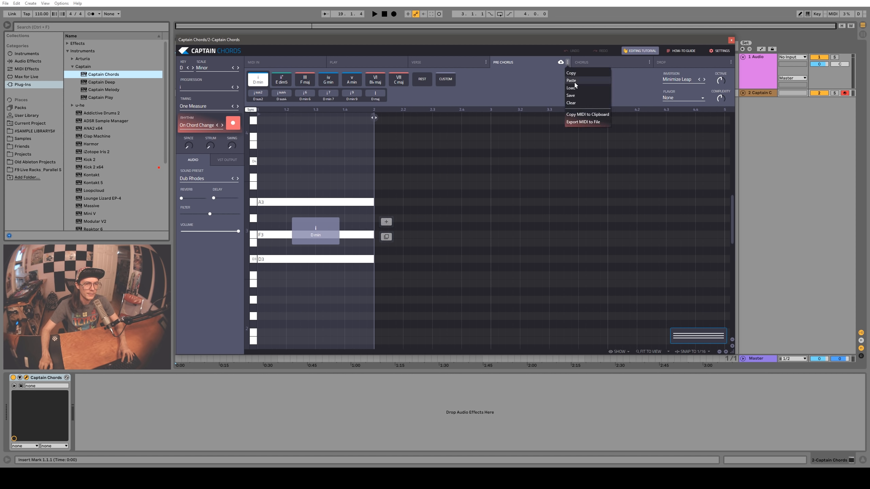
pyautogui.click(570, 83)
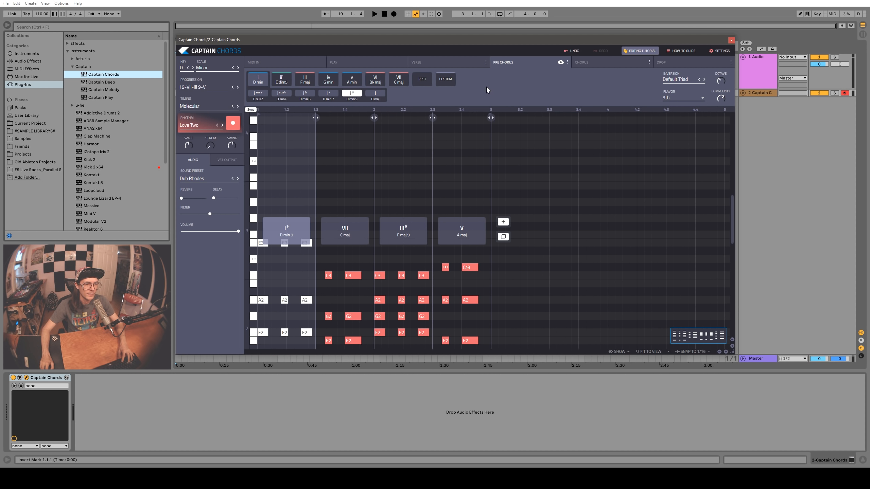
# Replace the Pre Chorus's final V chord with the VII (C maj) chord, and play back the progression
pyautogui.scroll(-4, 473, 152)
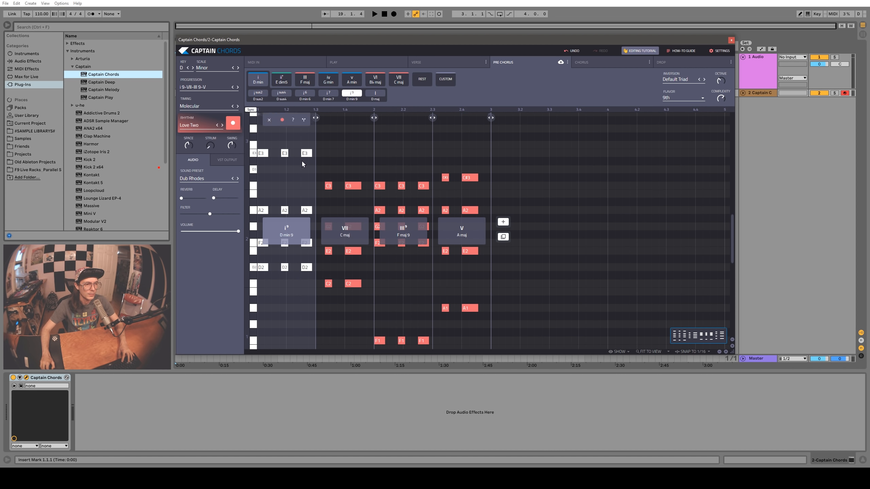
pyautogui.click(342, 153)
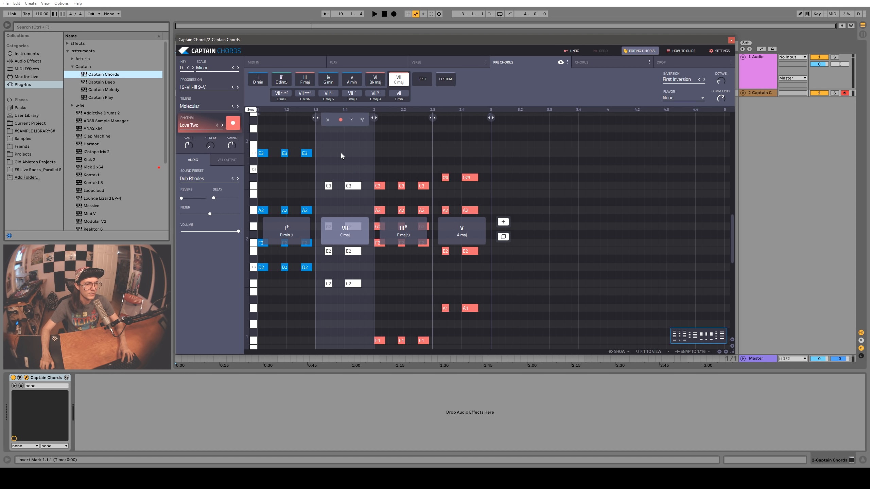
pyautogui.click(465, 146)
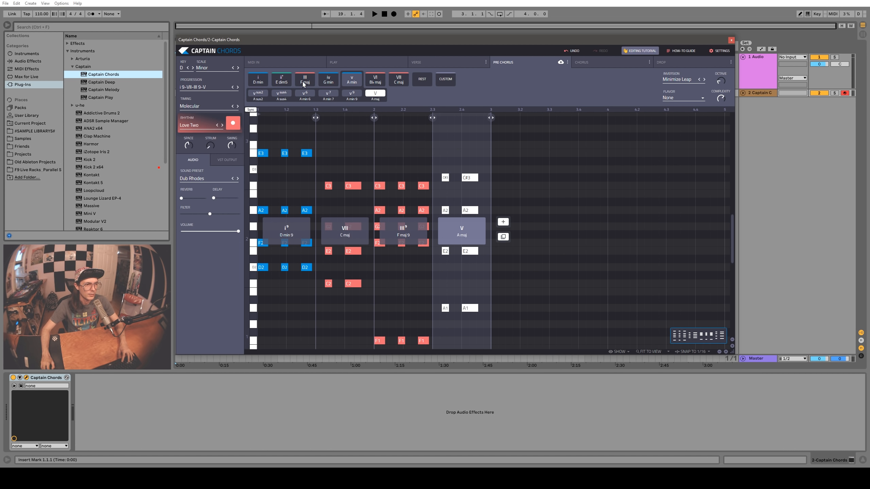
pyautogui.click(398, 80)
pyautogui.press('space')
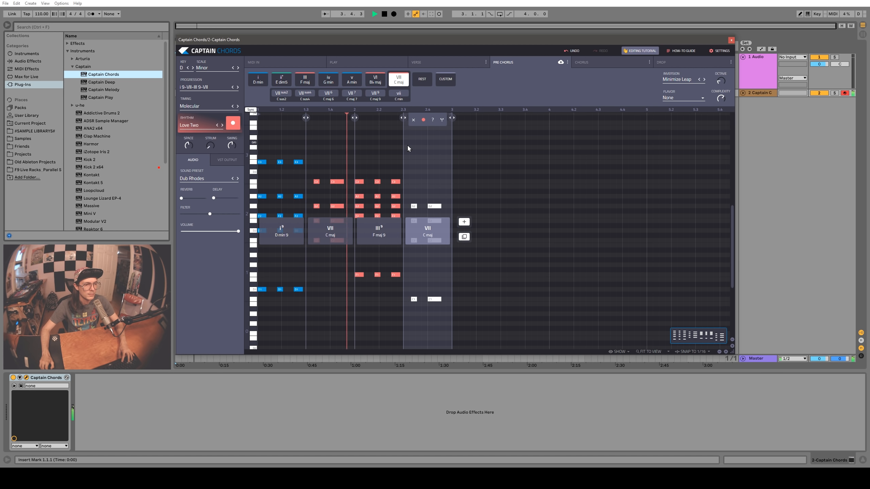
pyautogui.press('space')
# Return to the Verse section, open MIDI In mode, and look through the sound presets, keeping Dub Rhodes
pyautogui.click(479, 65)
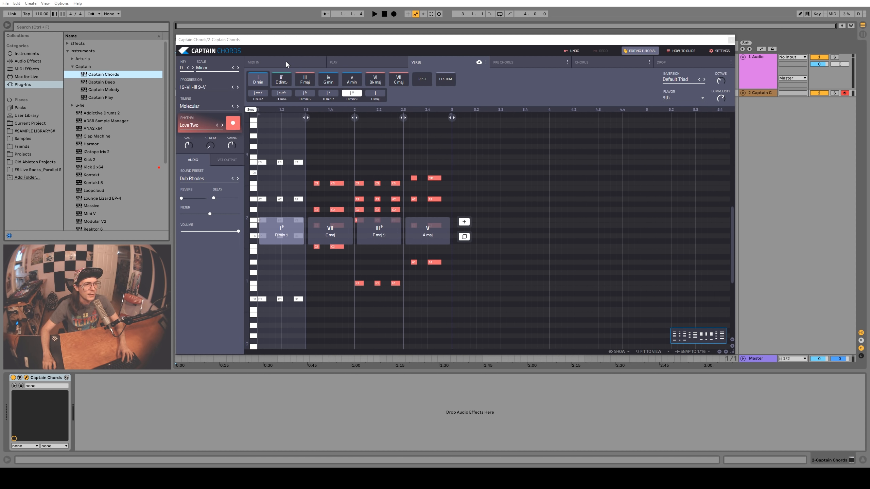
pyautogui.click(263, 63)
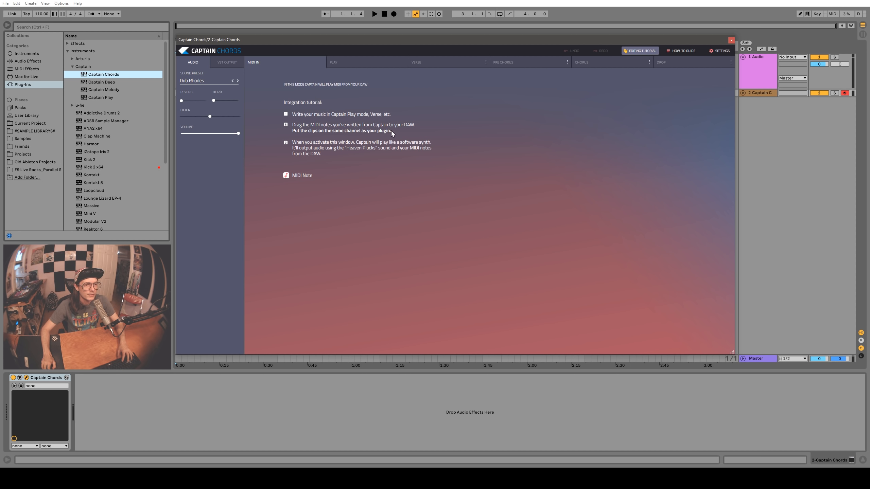
pyautogui.click(194, 82)
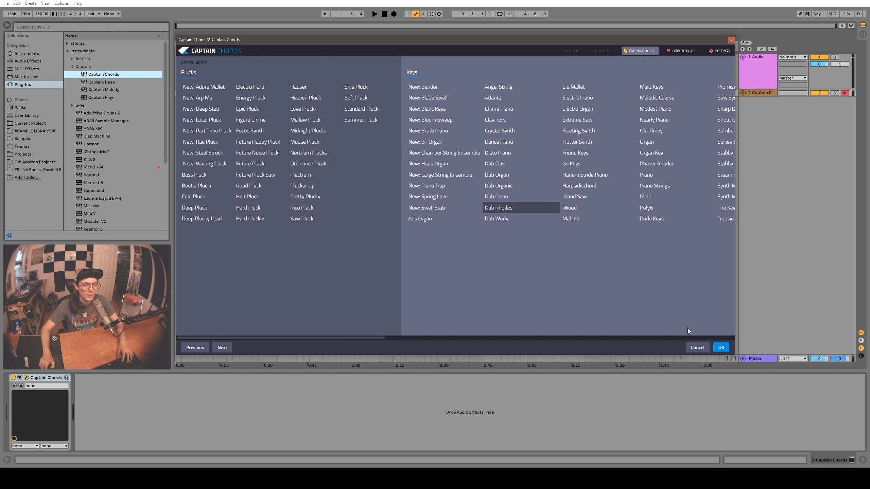
pyautogui.click(721, 349)
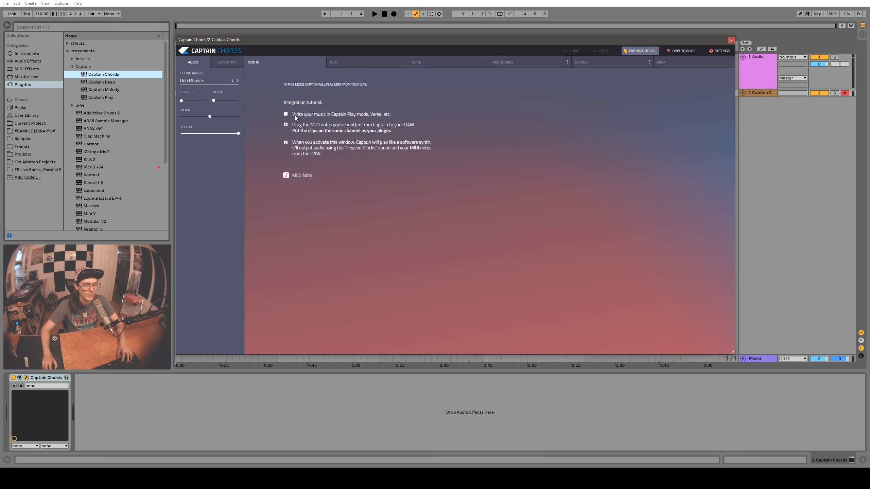
pyautogui.moveTo(246, 39)
pyautogui.mouseDown()
pyautogui.moveTo(278, 58)
pyautogui.moveTo(248, 38)
pyautogui.mouseUp()
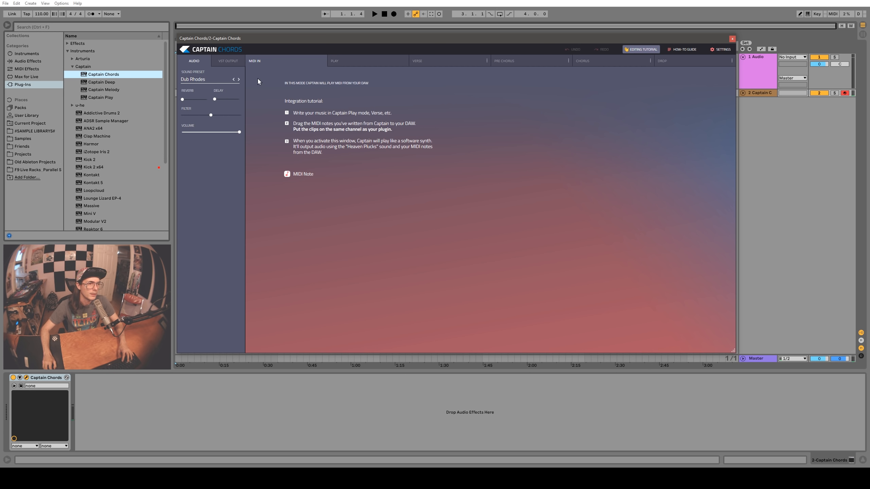
# In Play mode, raise the middle keyboard mapping's octave by one and record a short chord sequence from the MIDI keyboard
pyautogui.click(337, 61)
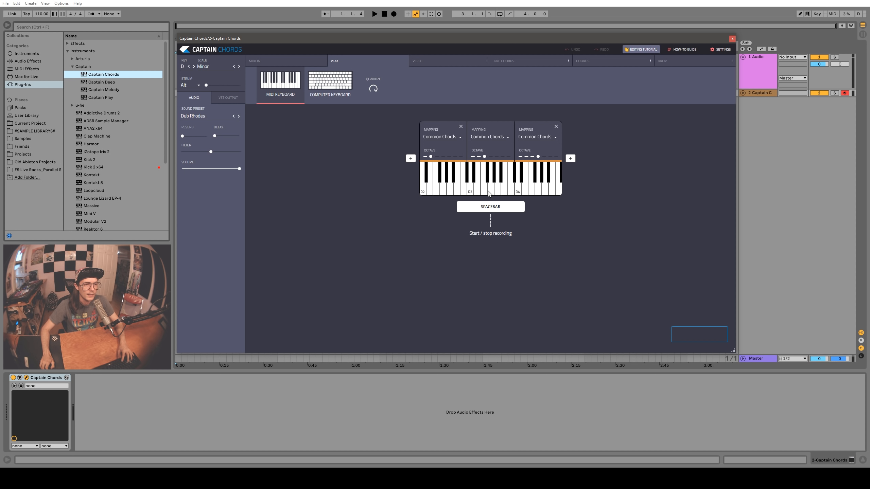
pyautogui.click(471, 191)
pyautogui.click(478, 191)
pyautogui.click(485, 192)
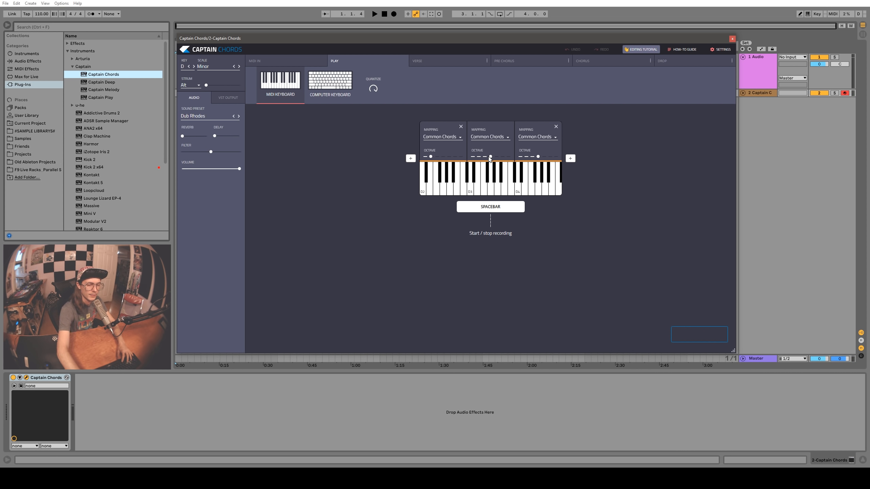
pyautogui.press('space')
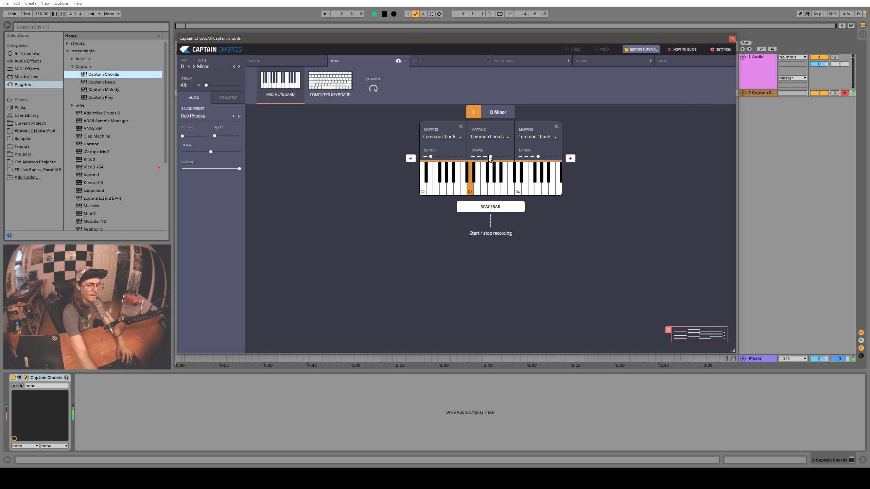
pyautogui.press('space')
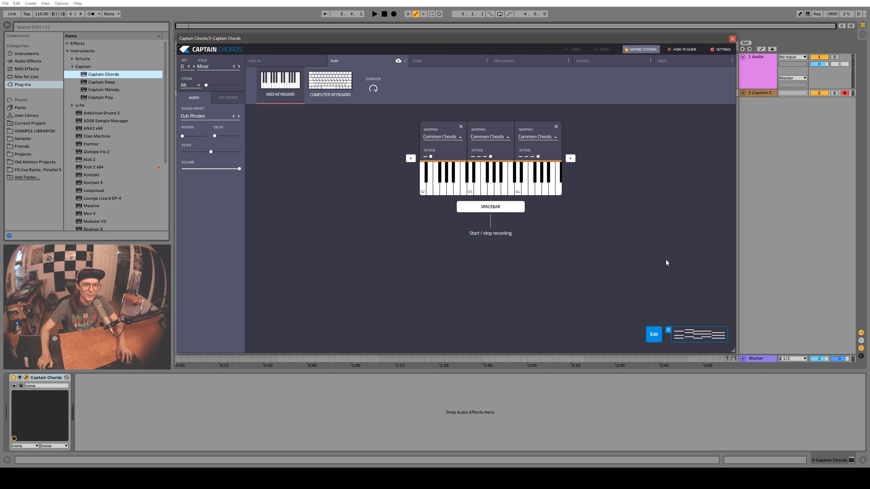
# Export the recorded chords as a MIDI clip onto a new track at bar 65, view its notes, and undo the insertion
pyautogui.moveTo(584, 41); pyautogui.dragTo(598, 127)
pyautogui.moveTo(703, 418); pyautogui.dragTo(608, 153)
pyautogui.click(327, 261)
pyautogui.click(595, 109)
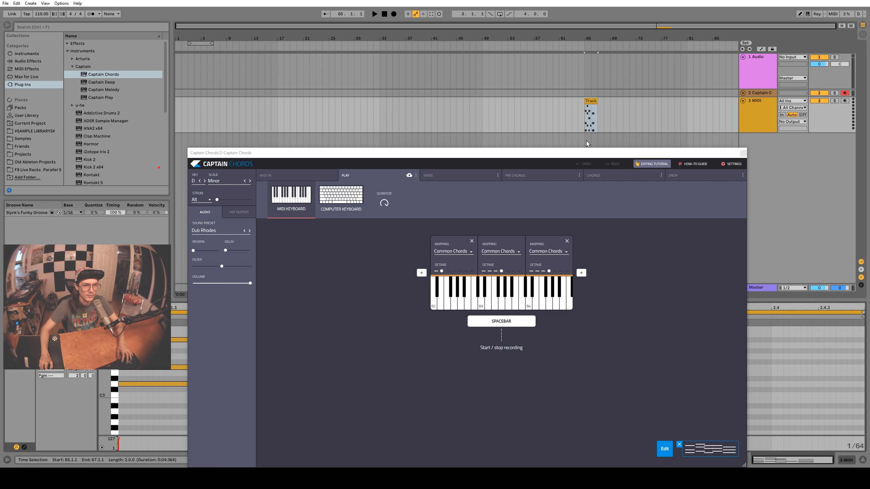
pyautogui.click(744, 153)
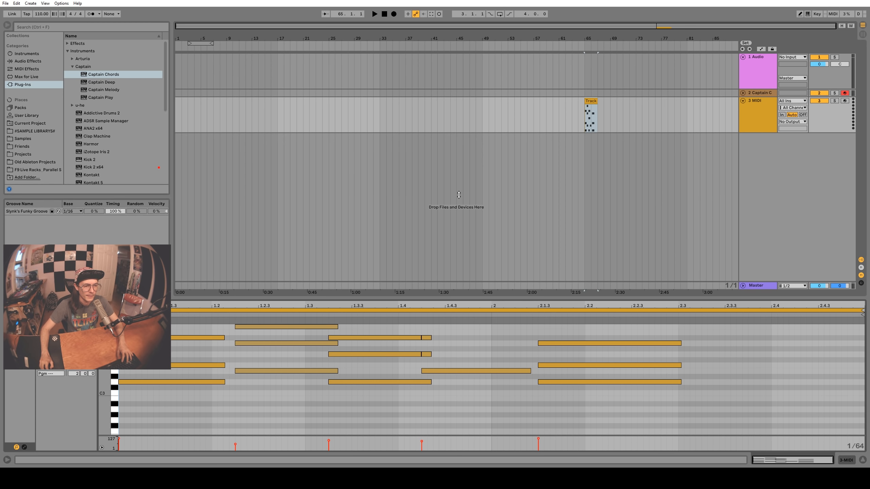
pyautogui.hotkey('ctrl', 'z')
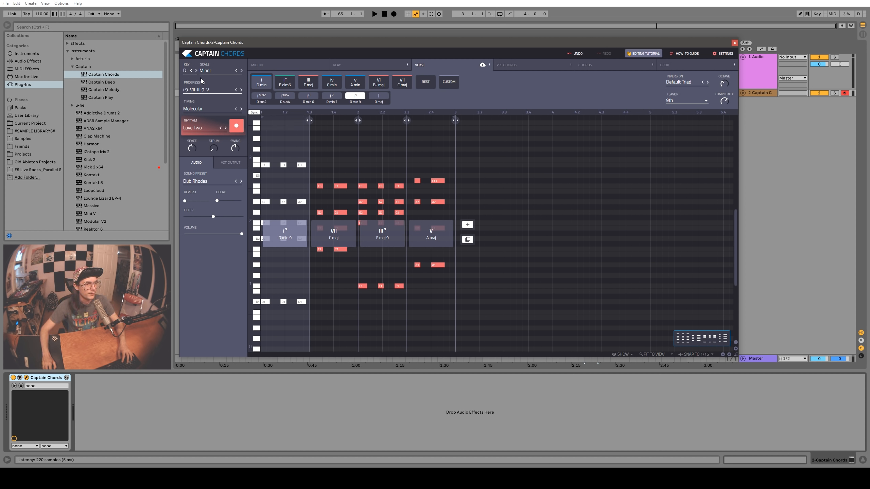
# Change the Verse progression's key to F and play it back
pyautogui.click(186, 72)
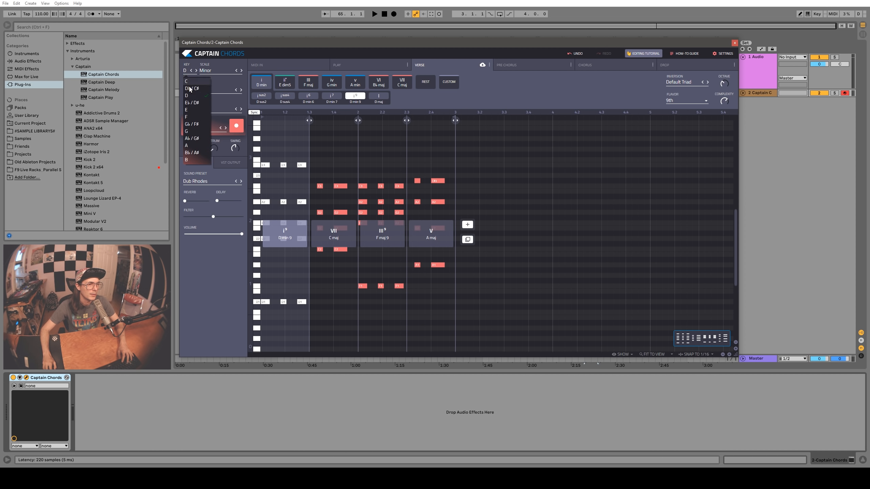
pyautogui.click(197, 117)
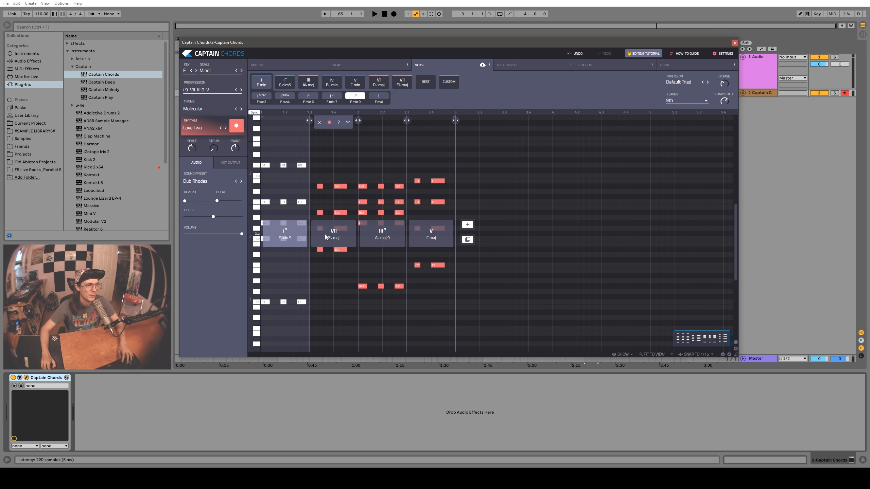
pyautogui.press('space')
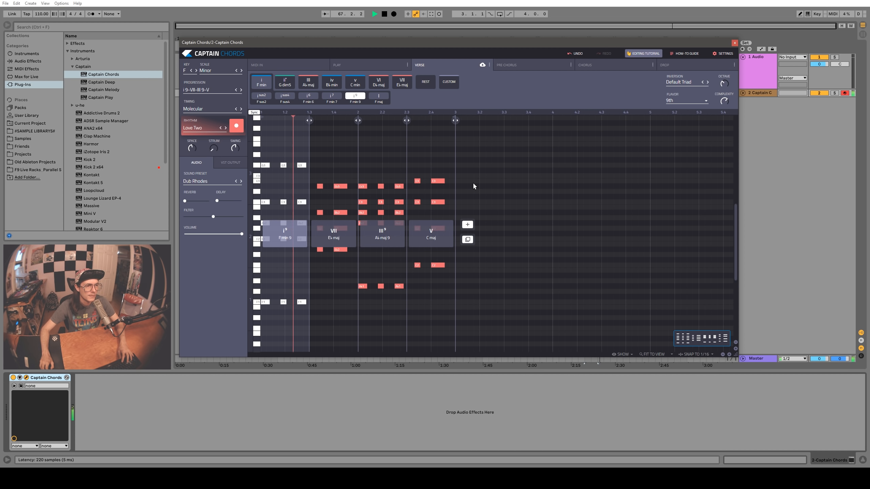
pyautogui.press('space')
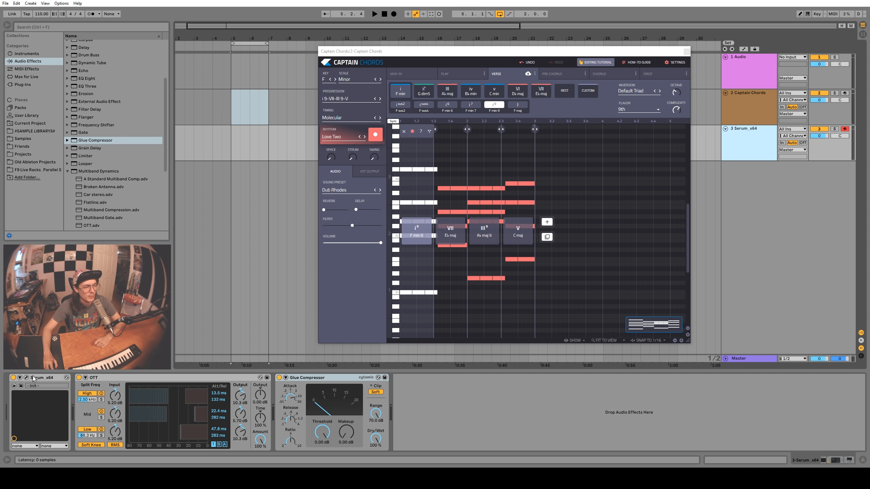
# Open the Serum synth on track 3, play a few notes with its Init patch, and close it
pyautogui.click(26, 378)
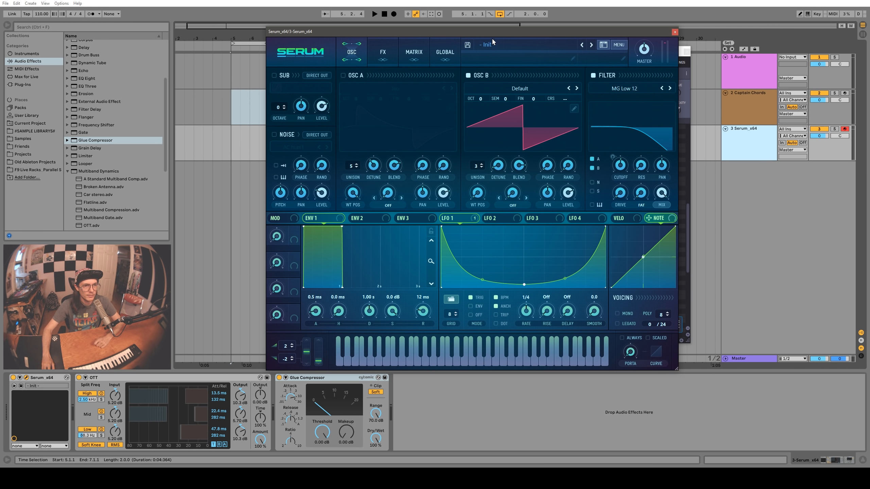
pyautogui.moveTo(493, 32); pyautogui.dragTo(545, 28)
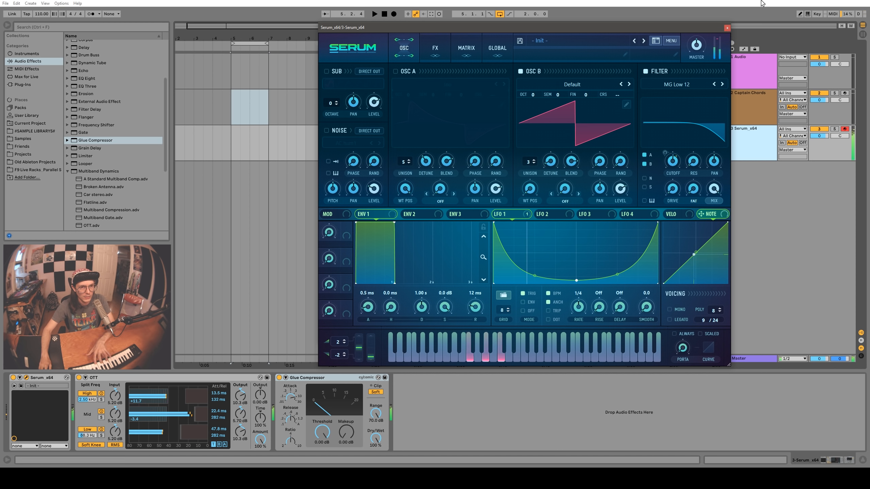
pyautogui.click(727, 27)
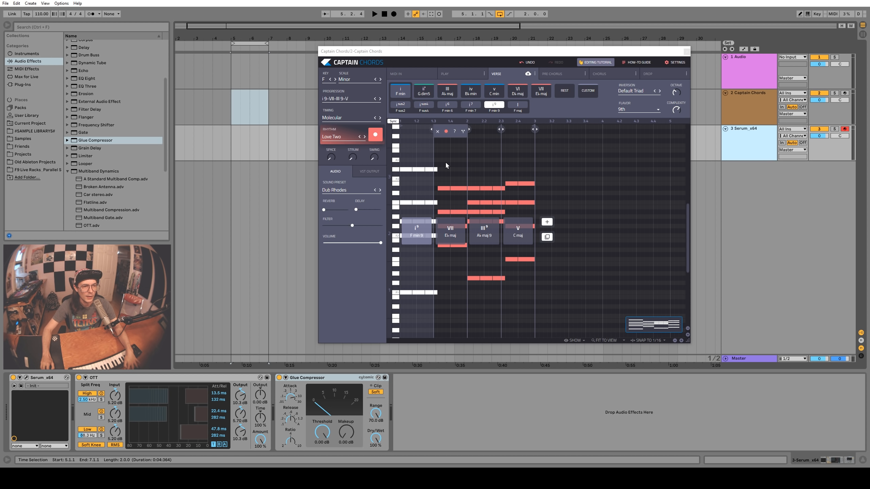
# Set Captain Chords to VST Output and route the Serum track's MIDI input from 2-Captain Chords on the Captain Chords channel
pyautogui.click(364, 172)
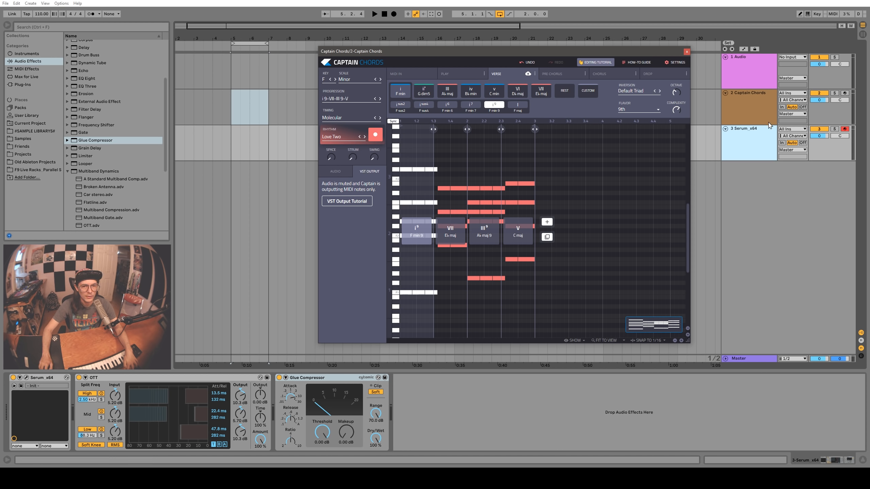
pyautogui.click(790, 129)
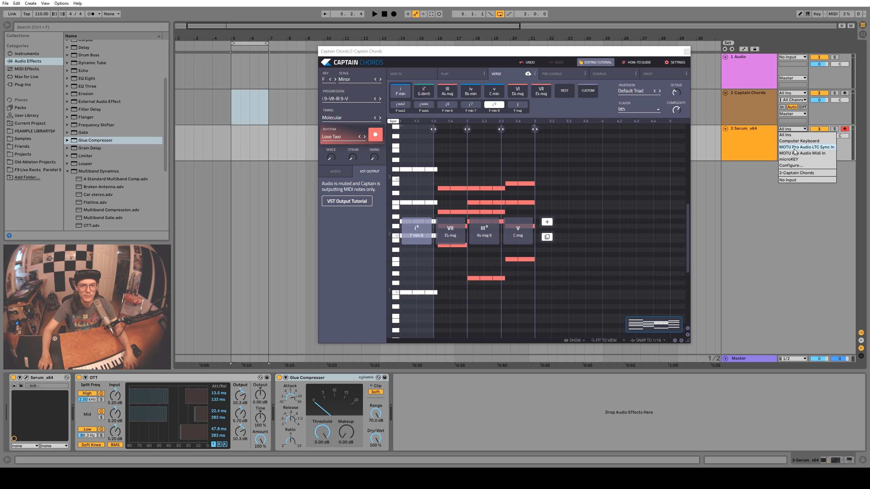
pyautogui.click(794, 173)
pyautogui.click(790, 136)
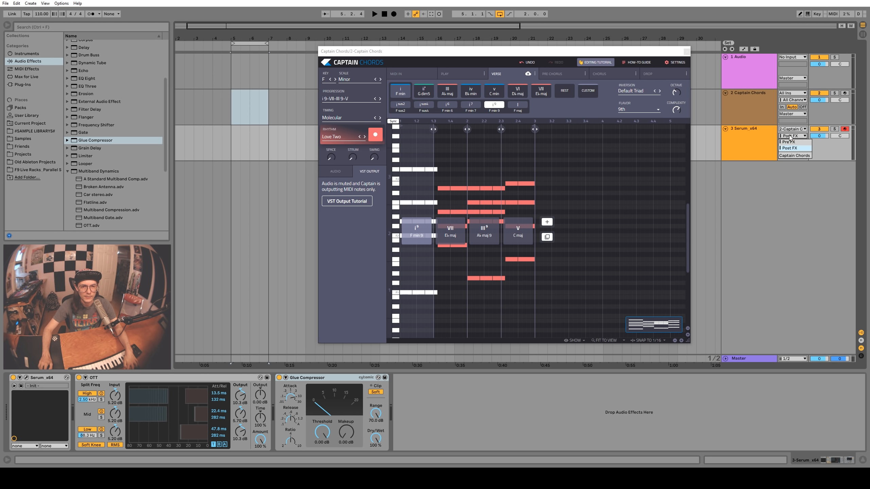
pyautogui.click(790, 156)
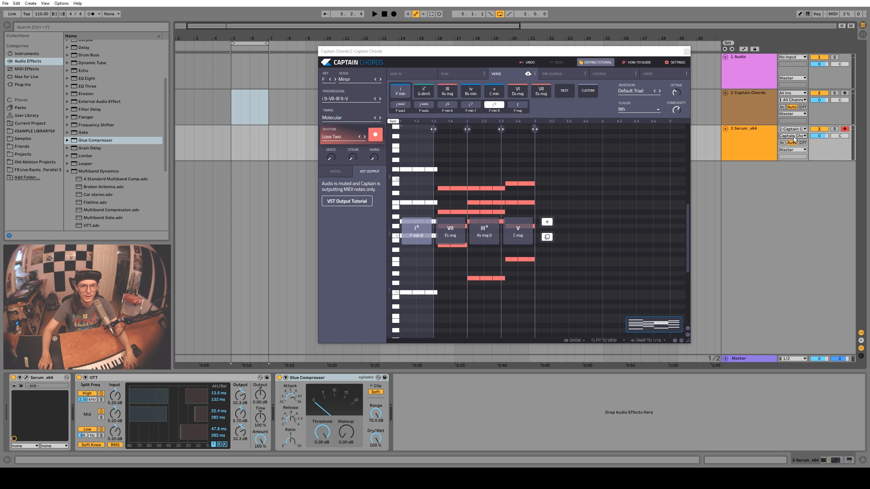
# Play the chords through Serum, then return Captain Chords to Audio output and play the progression with its own sound
pyautogui.press('space')
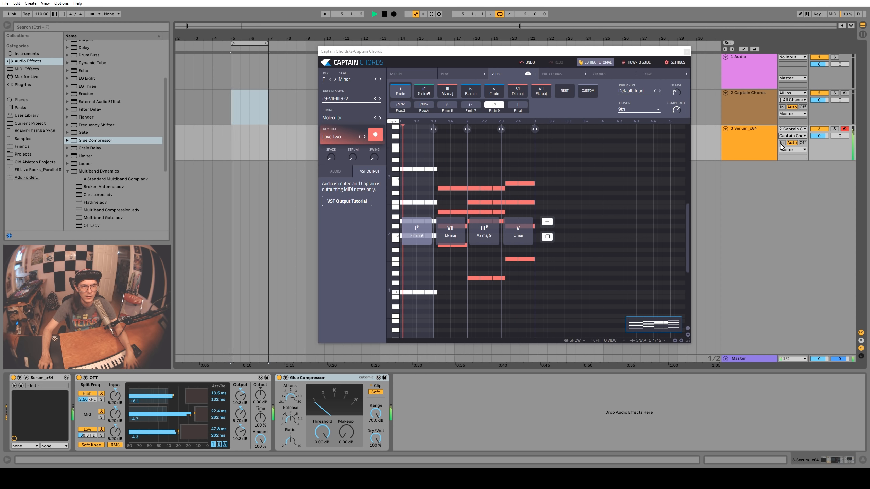
pyautogui.press('space')
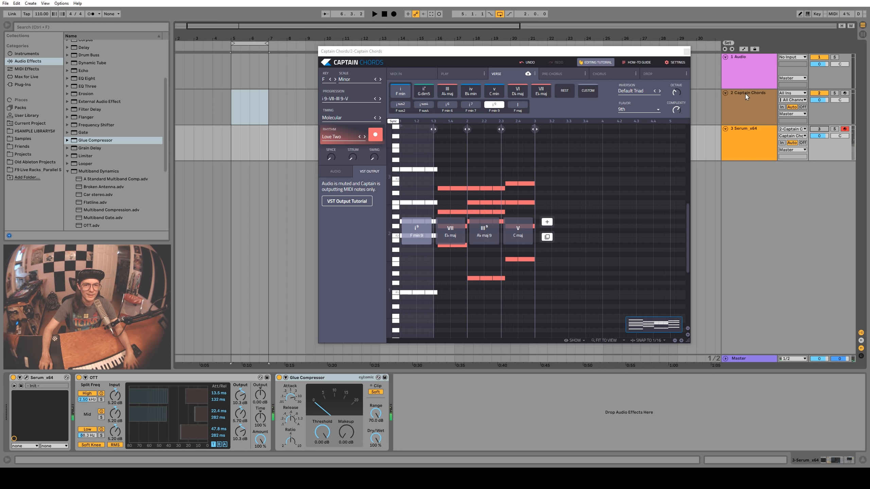
pyautogui.click(745, 101)
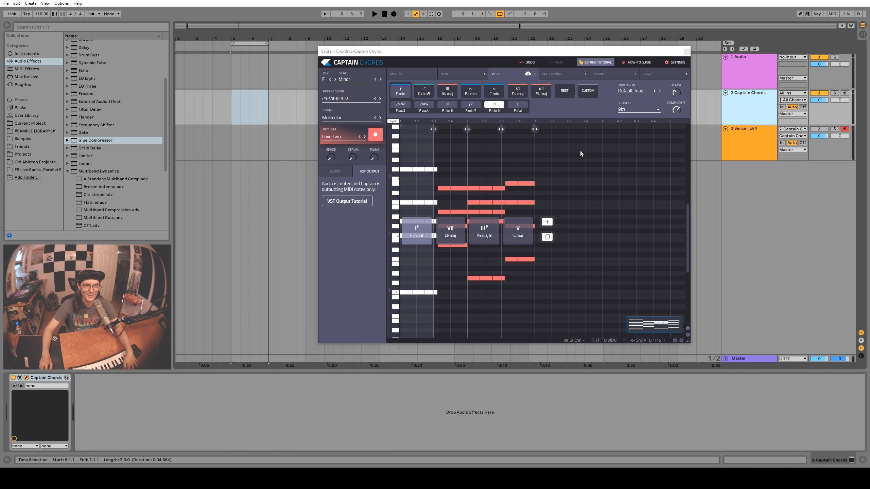
pyautogui.click(338, 171)
pyautogui.press('space')
pyautogui.press('space')
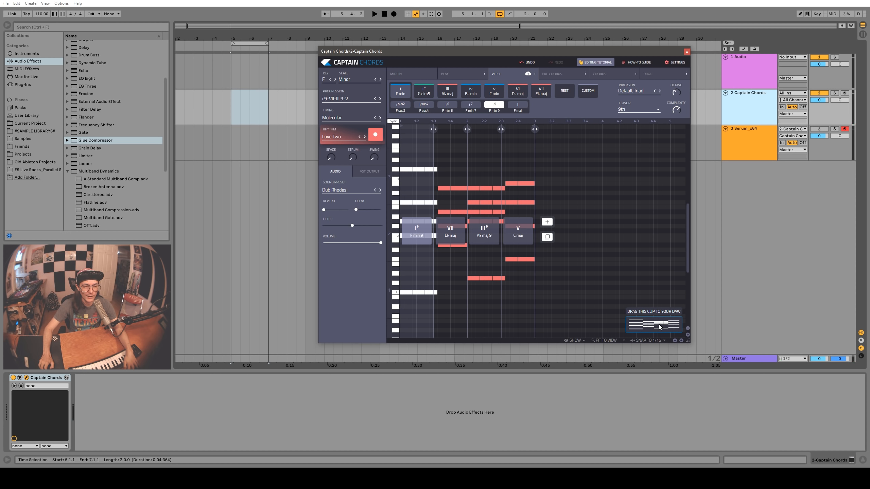
# Place the Captain Chords Verse clip on the Serum track at bar 9 without importing tempo and time signature data
pyautogui.moveTo(654, 324); pyautogui.dragTo(307, 154)
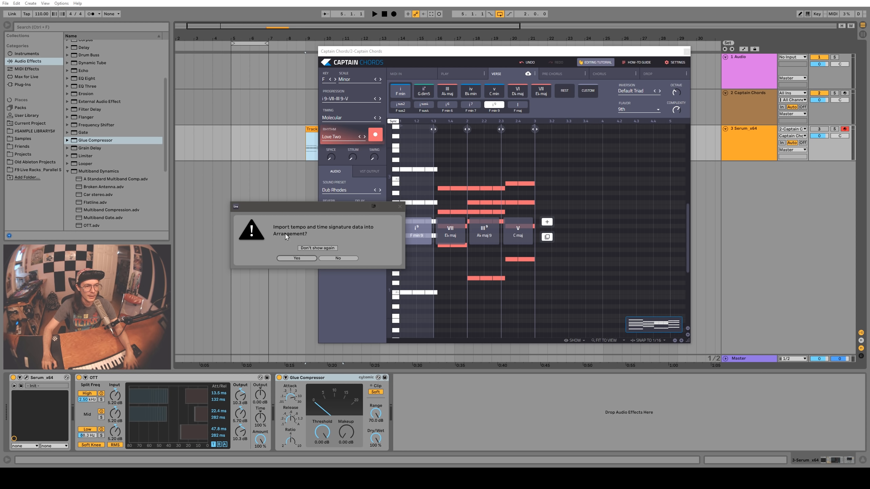
pyautogui.click(328, 259)
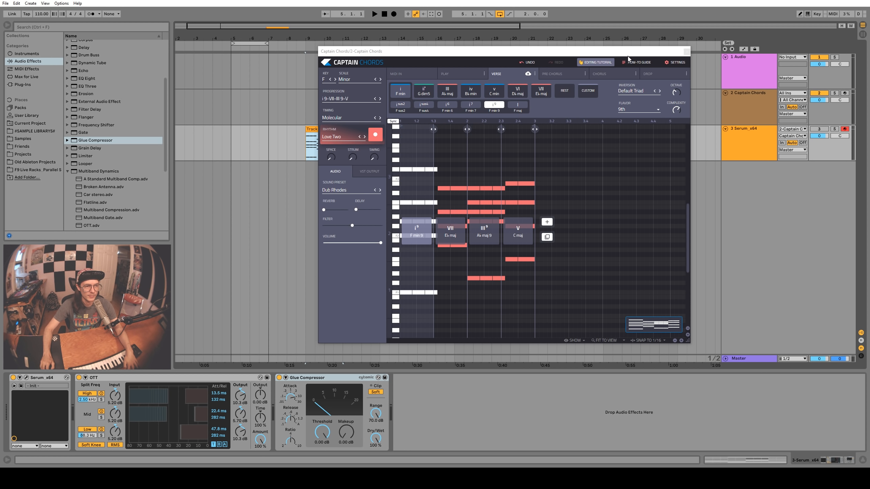
# Close the Captain Chords window, play the chord clip through Serum with the Captain Chords track muted, and view the clip's notes
pyautogui.click(688, 51)
pyautogui.press('space')
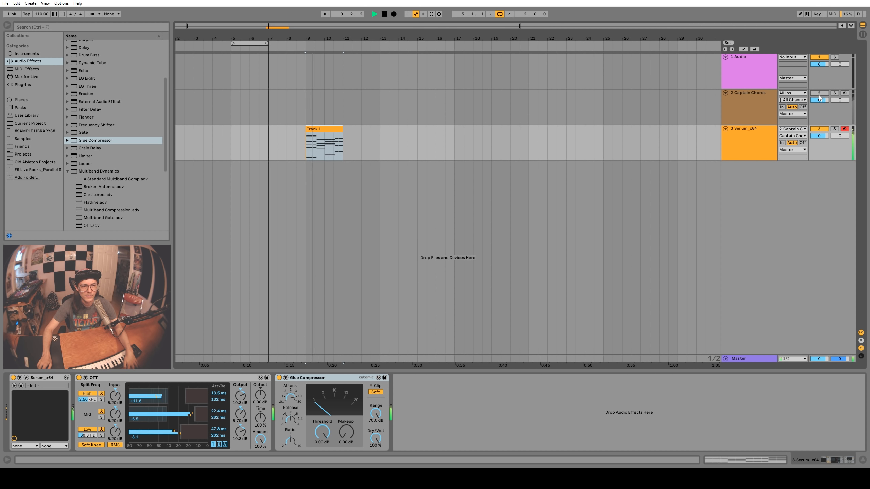
pyautogui.press('space')
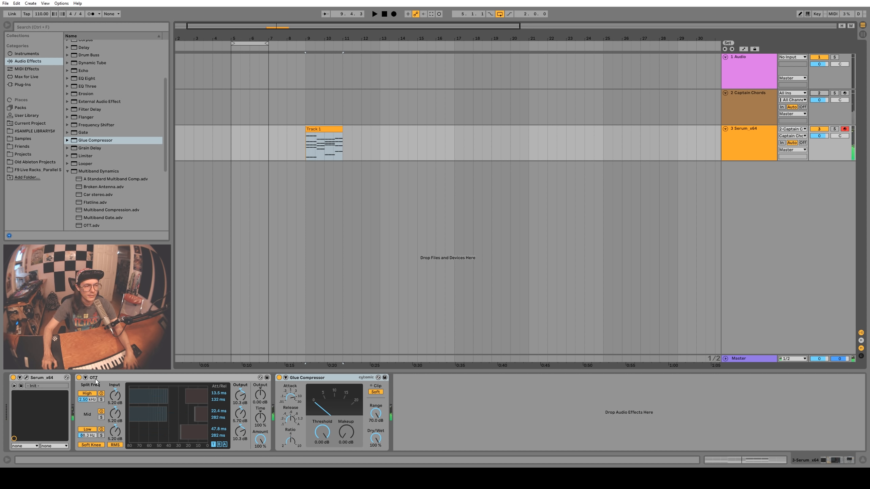
pyautogui.doubleClick(332, 129)
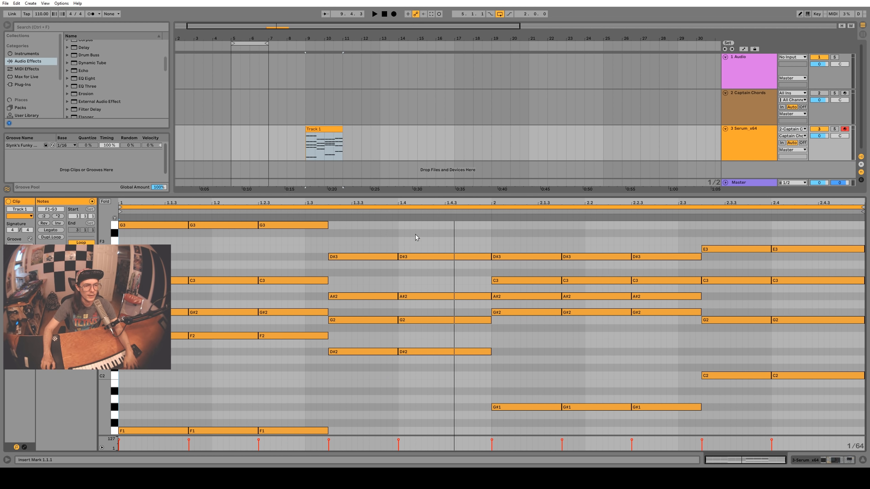
# Reopen Captain Chords and try the first chord's top note at F3 before returning it to G3
pyautogui.click(747, 93)
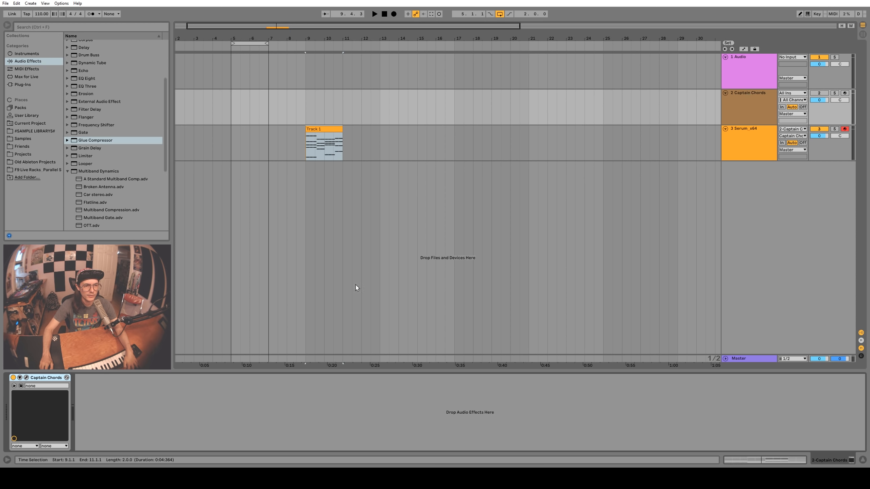
pyautogui.click(26, 378)
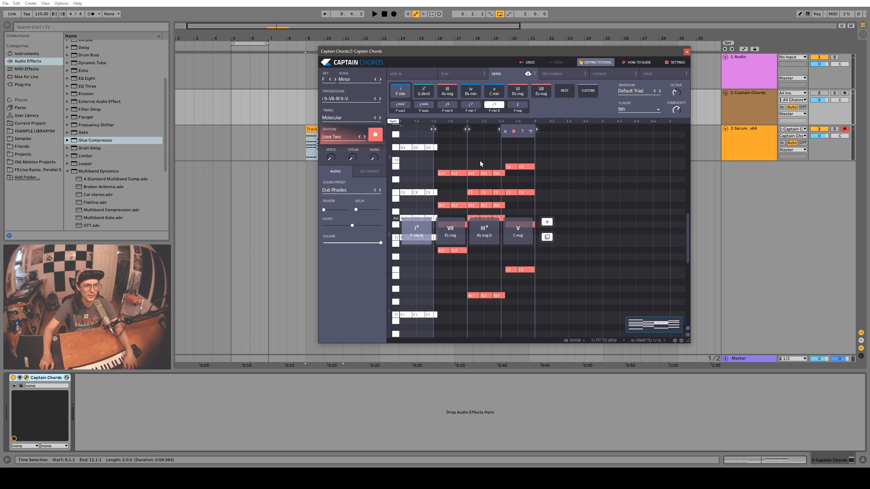
pyautogui.click(406, 147)
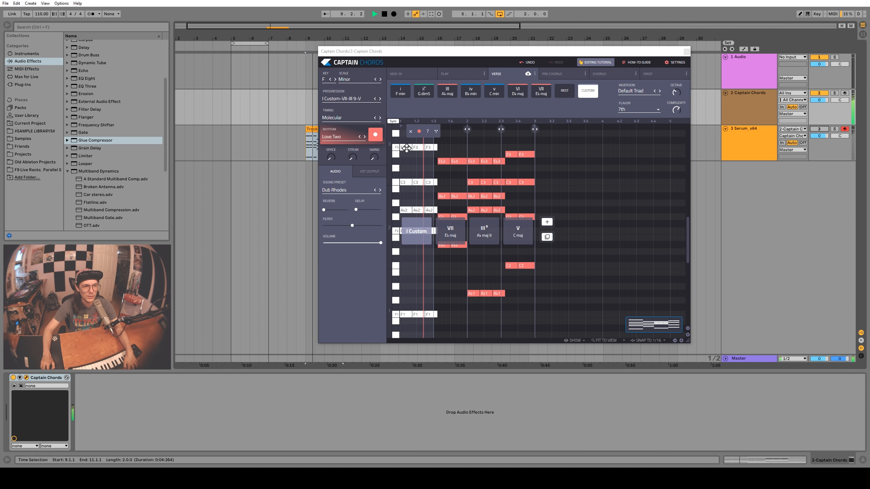
pyautogui.click(406, 134)
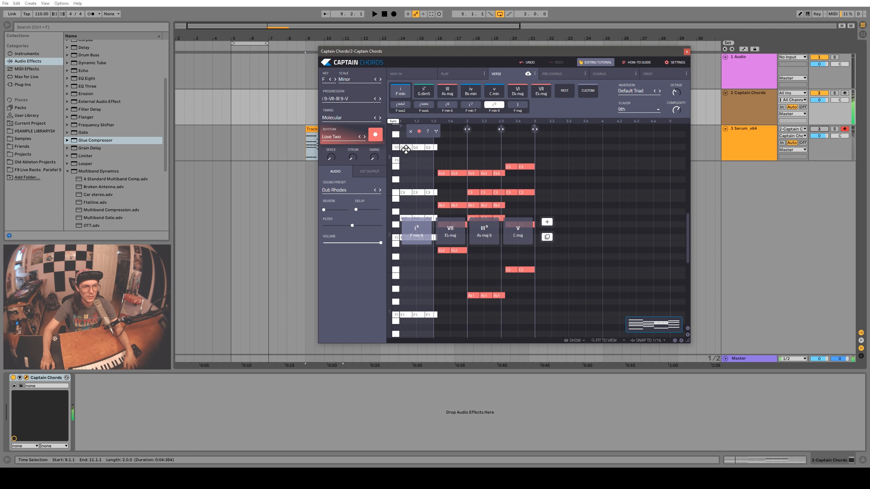
# Try the first chord's top note at B♭3 and F3 with playback, and return it to G3
pyautogui.scroll(2, 407, 147)
pyautogui.press('space')
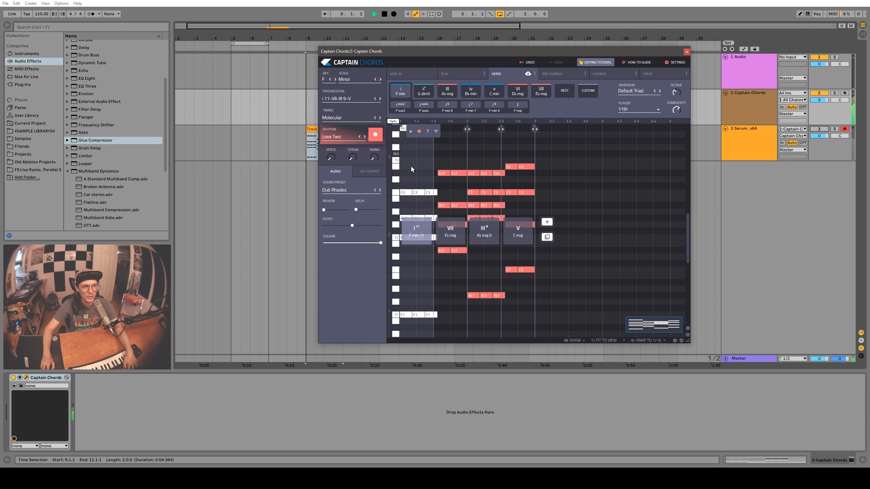
pyautogui.click(410, 166)
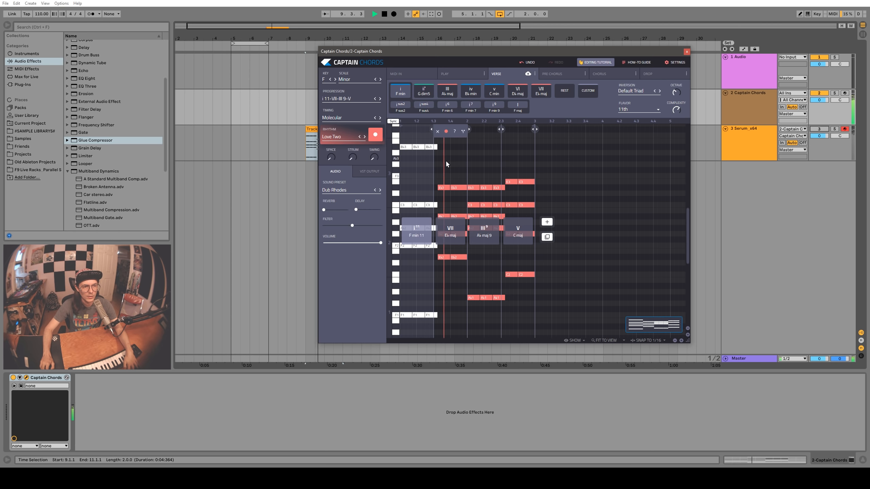
pyautogui.press('space')
pyautogui.click(405, 156)
pyautogui.click(407, 156)
pyautogui.press('space')
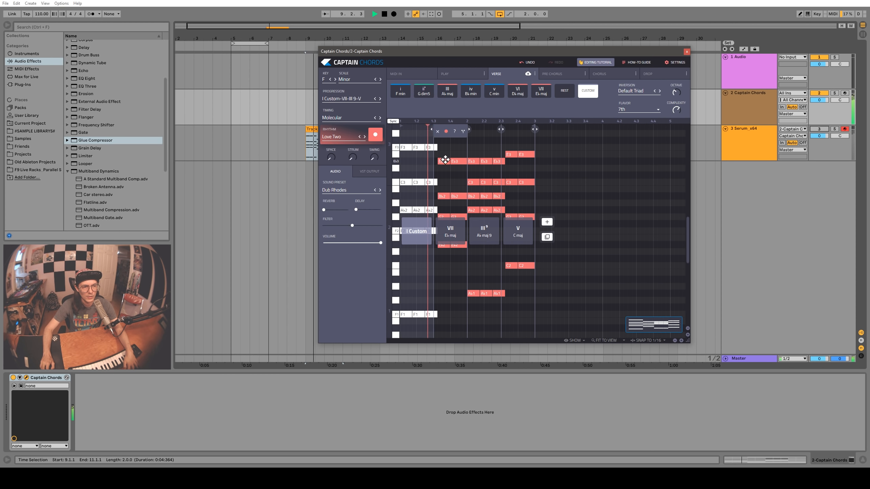
pyautogui.press('space')
pyautogui.moveTo(408, 148); pyautogui.dragTo(407, 134)
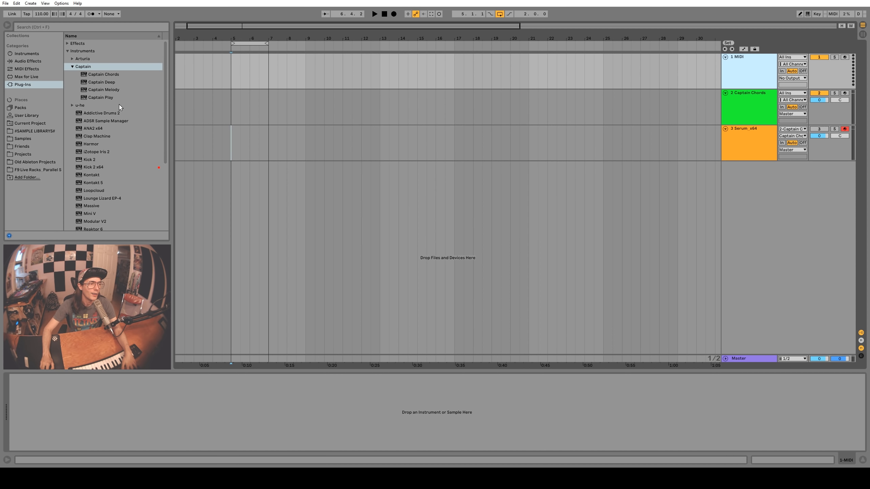
# Load Captain Melody on the empty MIDI track 1 in F Minor and connect it to Captain Chords
pyautogui.moveTo(99, 91); pyautogui.dragTo(117, 85)
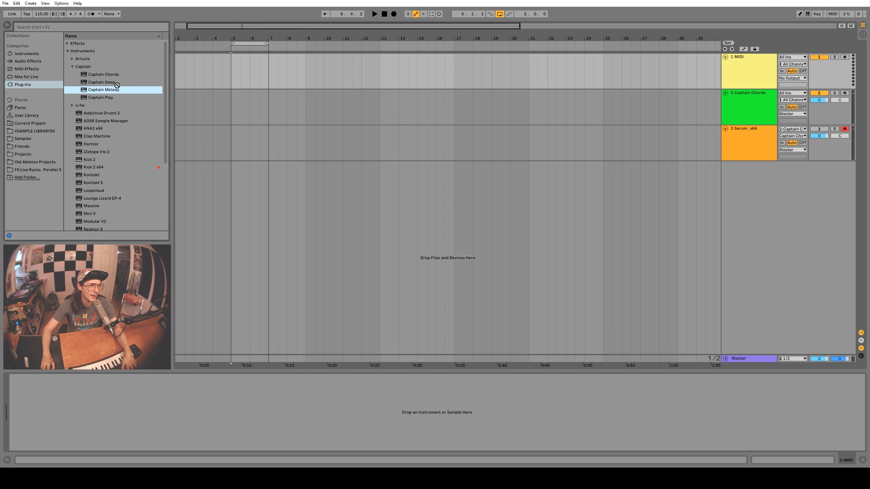
pyautogui.moveTo(248, 68); pyautogui.dragTo(251, 70)
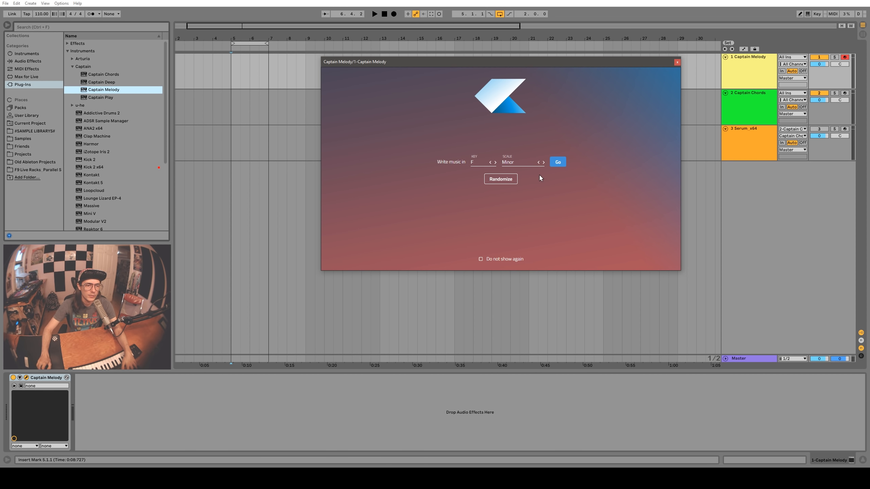
pyautogui.click(558, 162)
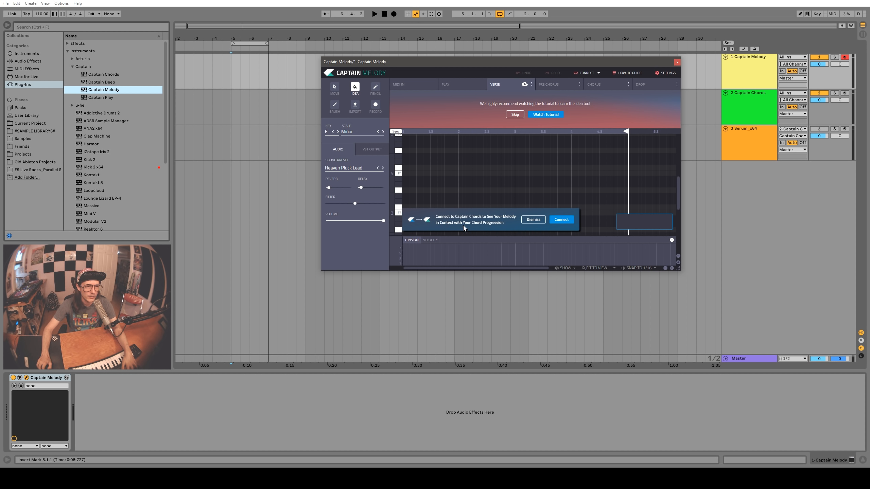
pyautogui.click(564, 221)
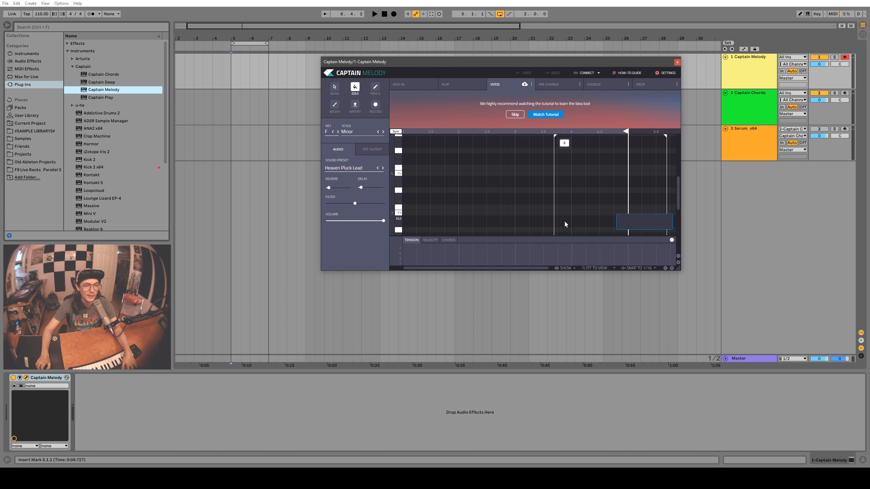
# Open Captain Chords on track 2 to review the Verse progression, and close its window
pyautogui.click(738, 100)
pyautogui.click(27, 377)
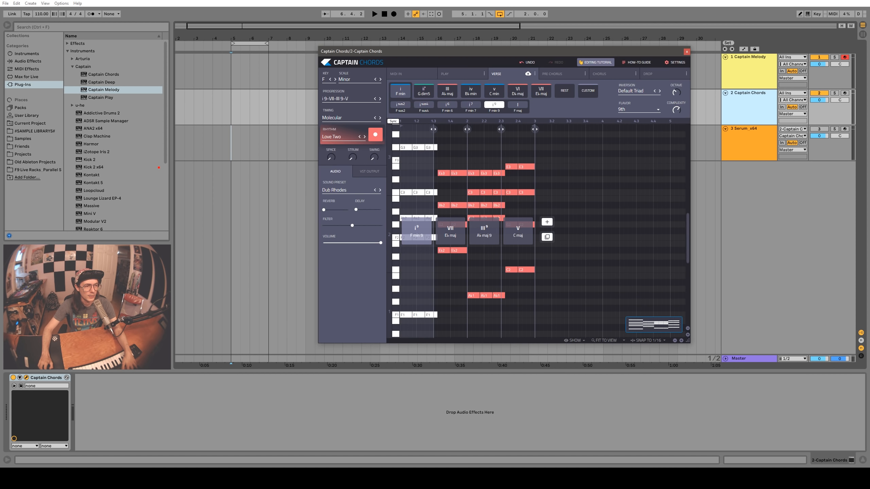
pyautogui.click(686, 52)
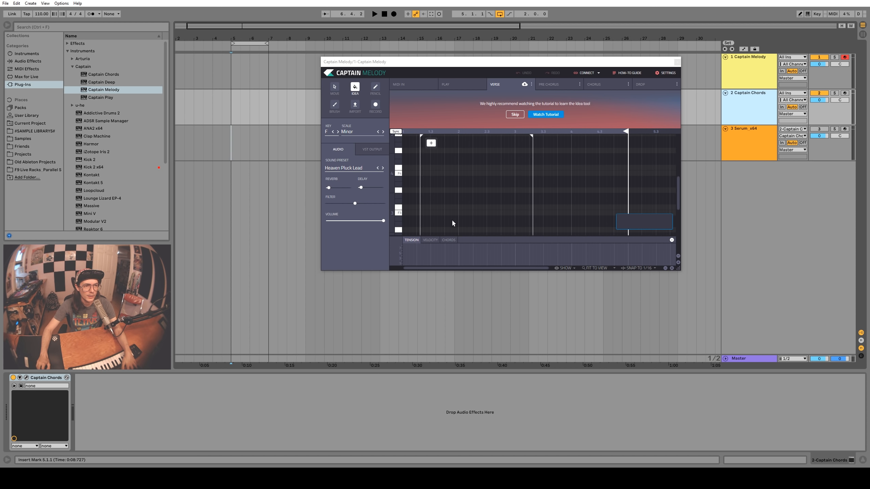
# Skip the Idea tool tutorial and enlarge the Captain Melody window
pyautogui.click(515, 114)
pyautogui.moveTo(675, 272); pyautogui.dragTo(725, 348)
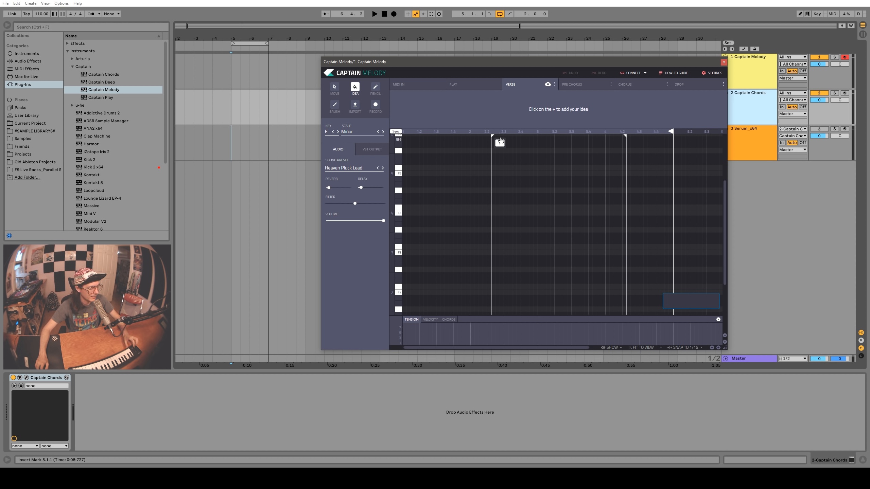
# Enter Captain Melody's Record mode, clear the trial notes, and record a new Verse melody over the playing chords
pyautogui.click(375, 105)
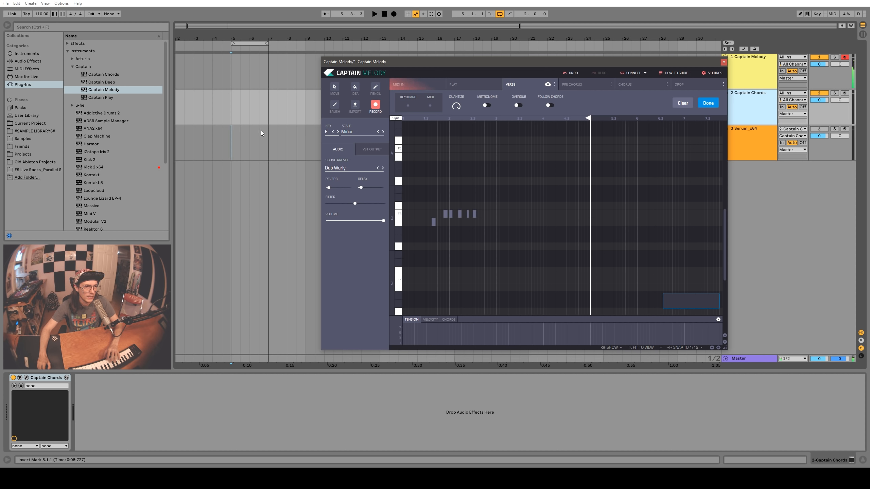
pyautogui.click(676, 106)
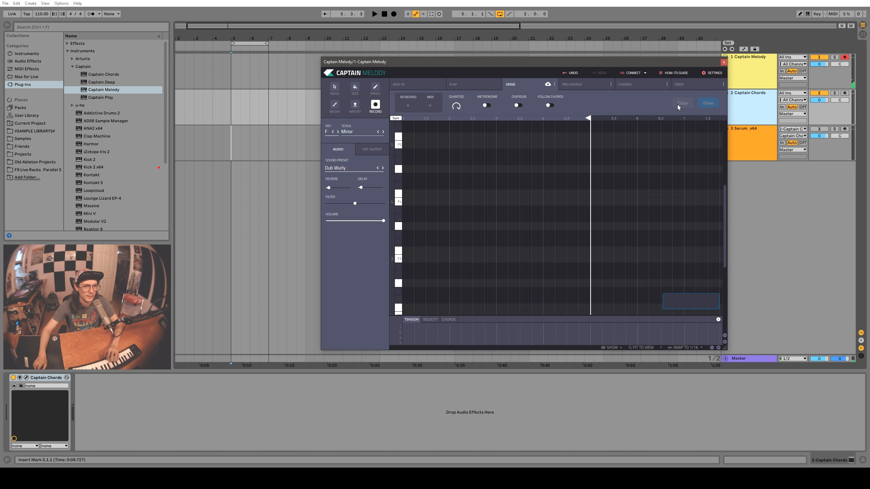
pyautogui.press('space')
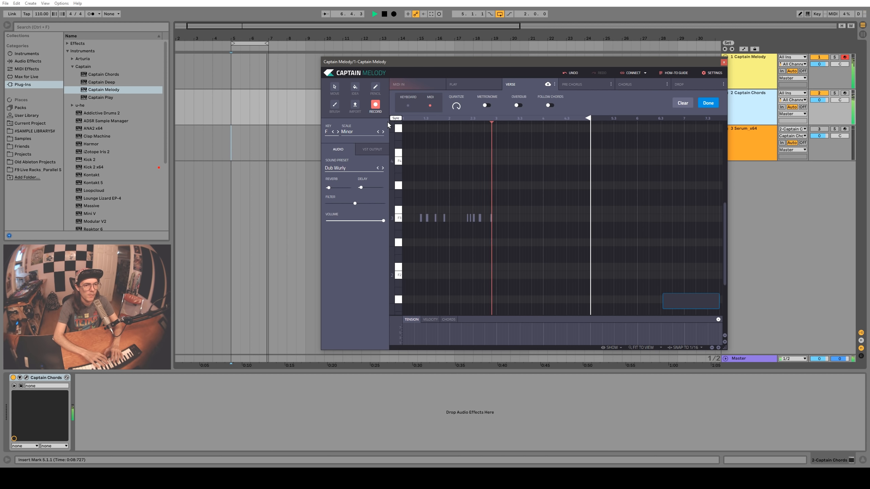
pyautogui.press('space')
pyautogui.click(708, 103)
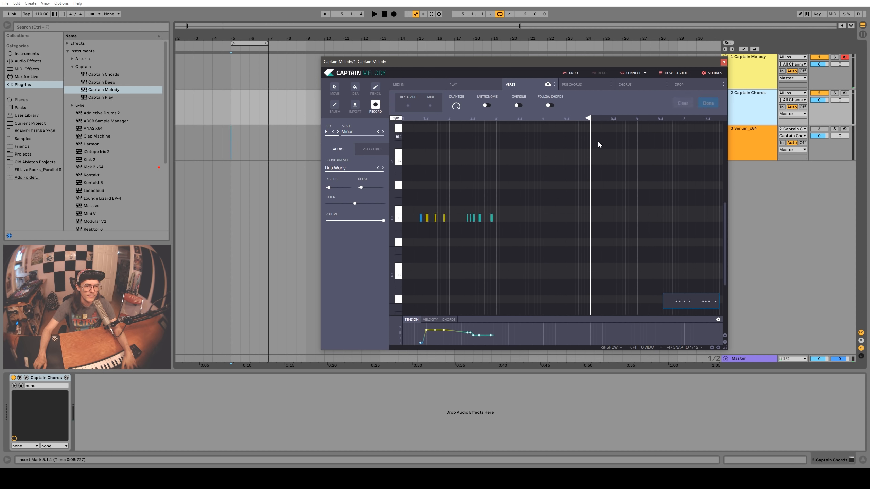
# Shorten the Verse melody to end at bar 3 and add an idea covering the recorded notes
pyautogui.moveTo(589, 120); pyautogui.dragTo(496, 120)
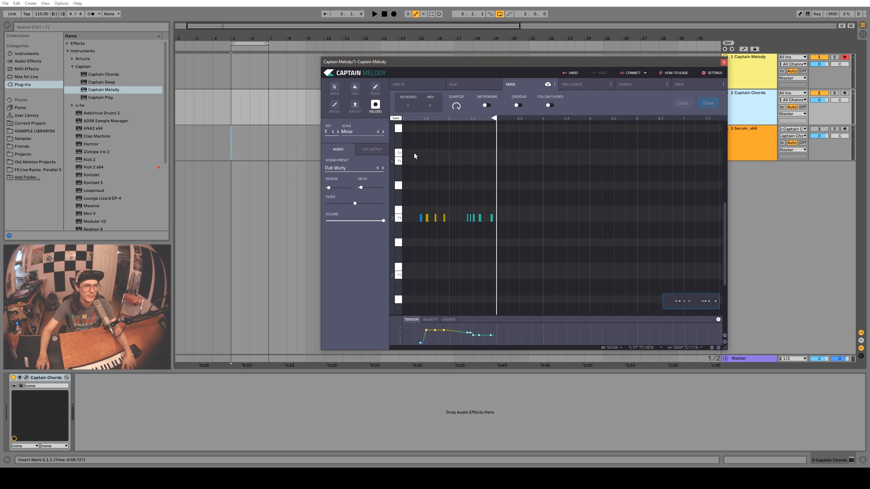
pyautogui.click(356, 87)
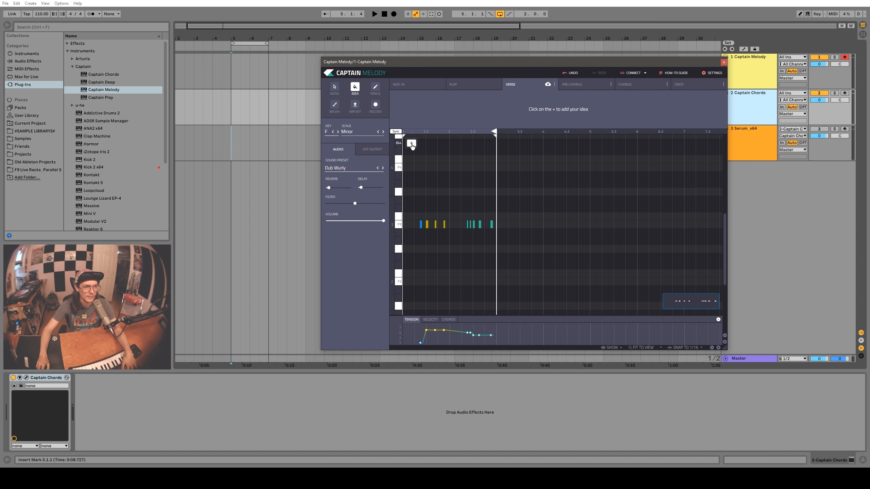
pyautogui.click(411, 144)
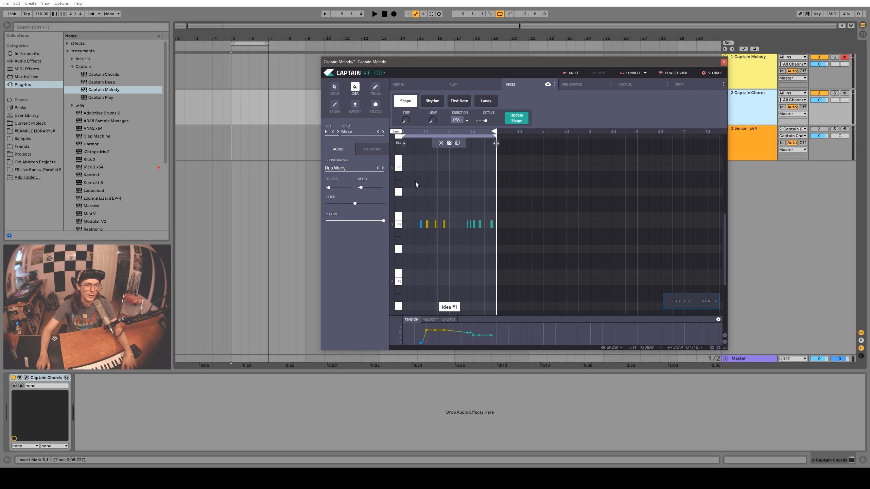
# Look through the idea's Rhythm, First Note and Lanes settings and return to its Shape settings
pyautogui.click(432, 101)
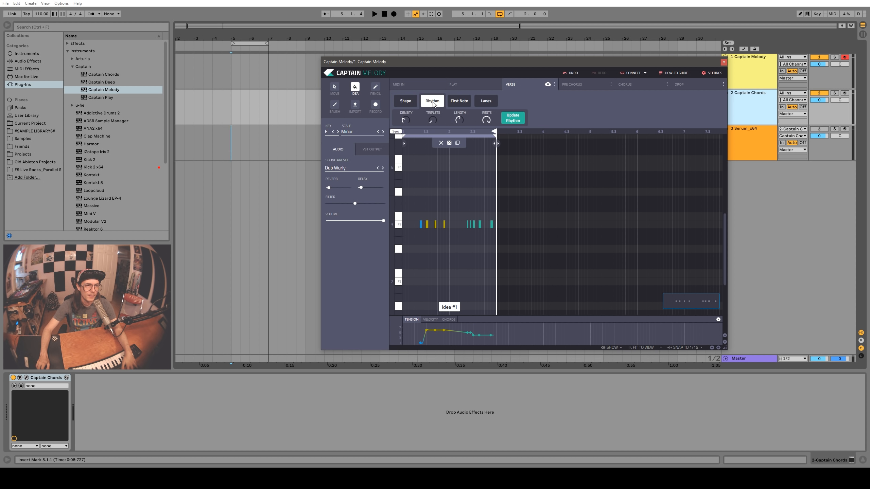
pyautogui.click(409, 103)
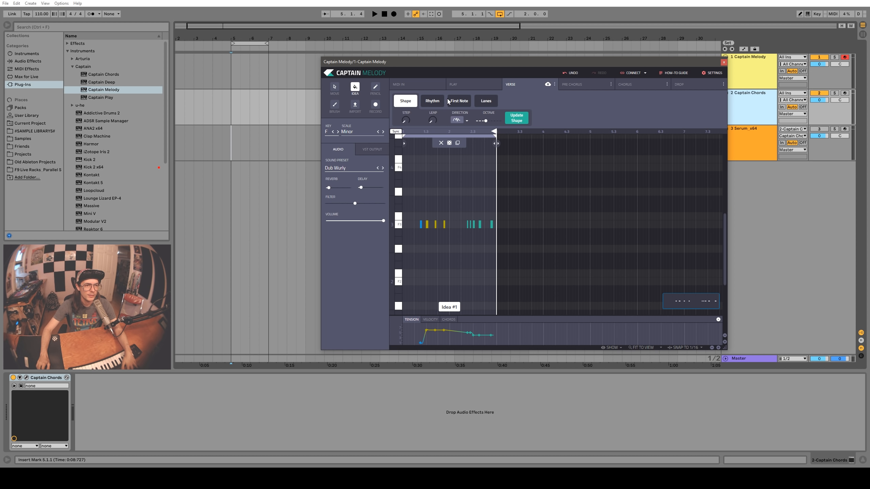
pyautogui.click(459, 101)
pyautogui.click(486, 101)
pyautogui.click(408, 103)
# Adjust the idea's Step and Leap shape amounts while auditioning the melody in the playback loop, and stop playback
pyautogui.press('space')
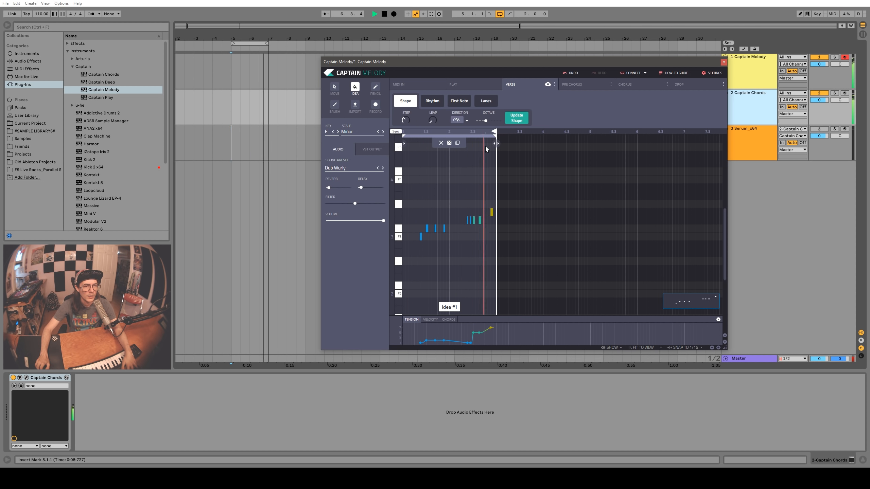
pyautogui.click(405, 118)
pyautogui.moveTo(433, 122)
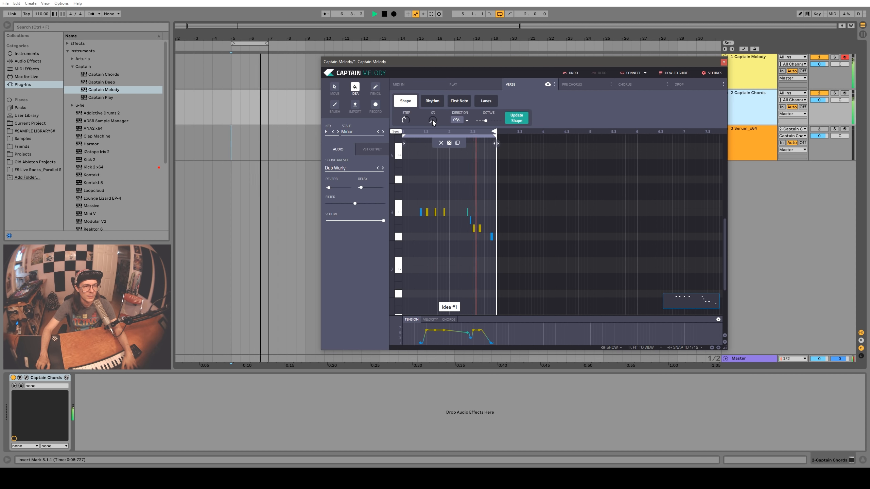
pyautogui.moveTo(432, 122); pyautogui.dragTo(488, 123)
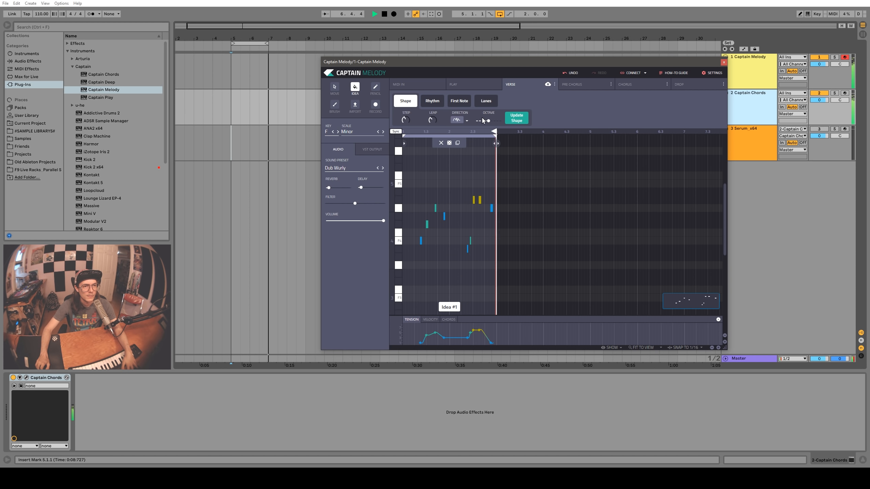
pyautogui.press('space')
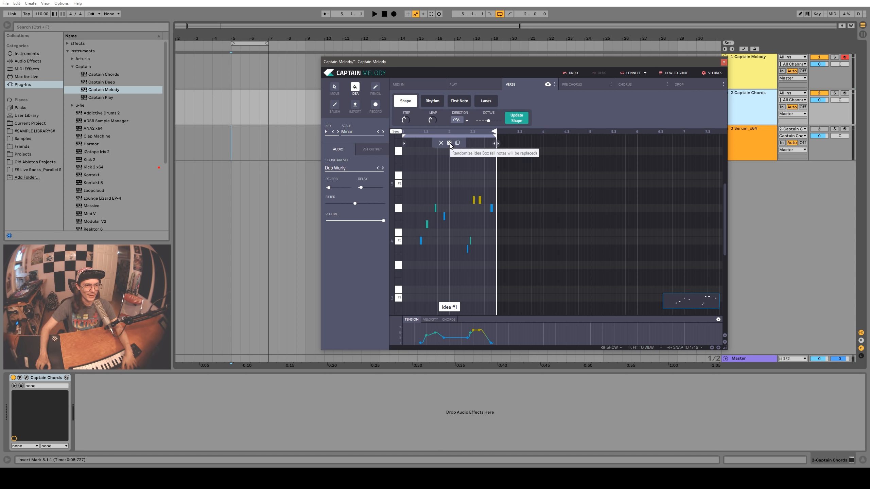
# Set the idea's shape Direction to Up and adjust the rate of the upward movement
pyautogui.click(467, 122)
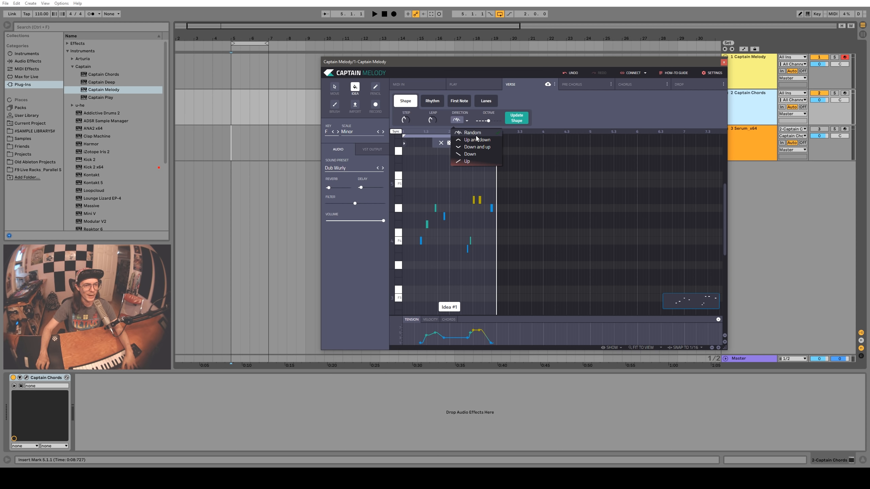
pyautogui.click(473, 160)
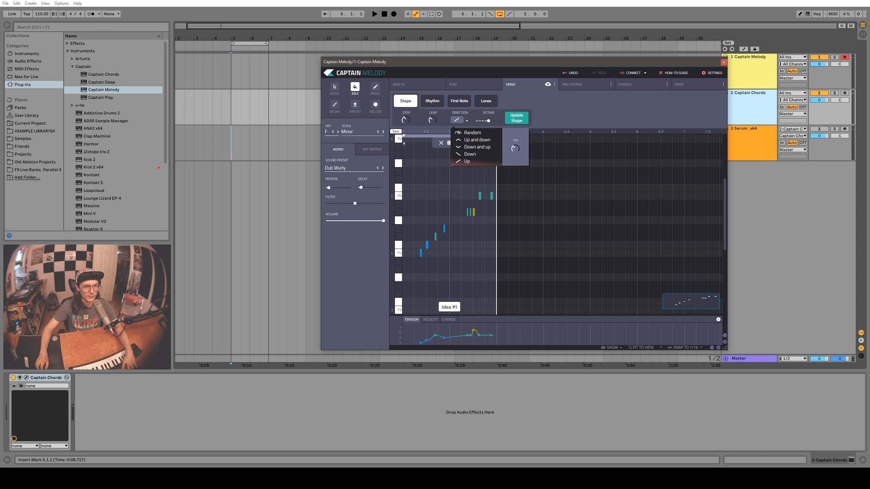
pyautogui.moveTo(515, 148); pyautogui.dragTo(516, 153)
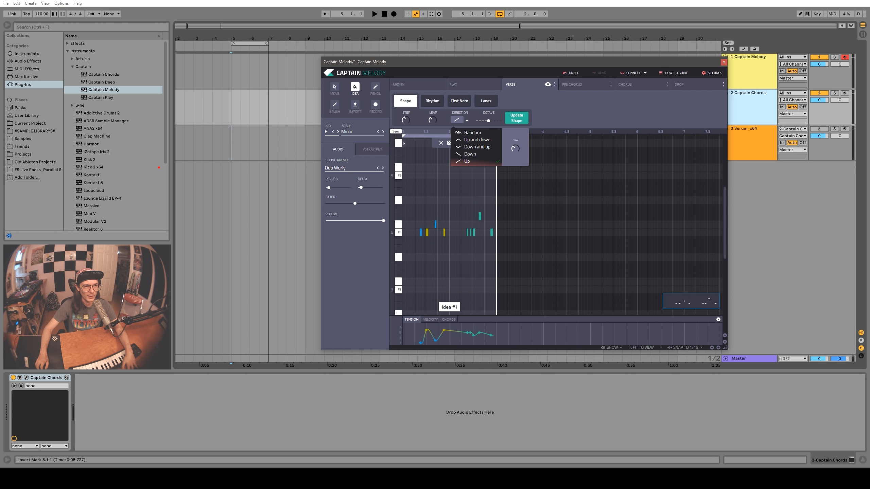
pyautogui.moveTo(515, 148); pyautogui.dragTo(515, 147)
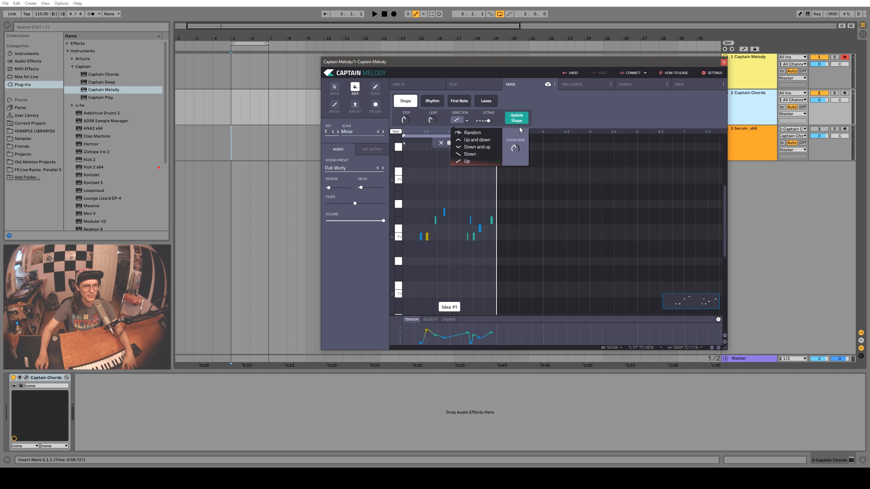
# Audition the upward melody while changing its Step amount and raising Leap to the maximum, and stop playback
pyautogui.press('space')
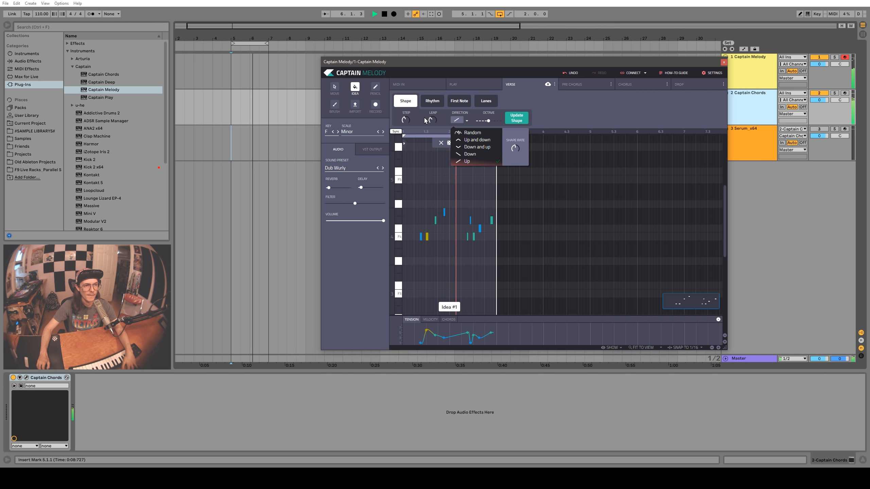
pyautogui.click(478, 161)
pyautogui.moveTo(406, 120); pyautogui.dragTo(406, 117)
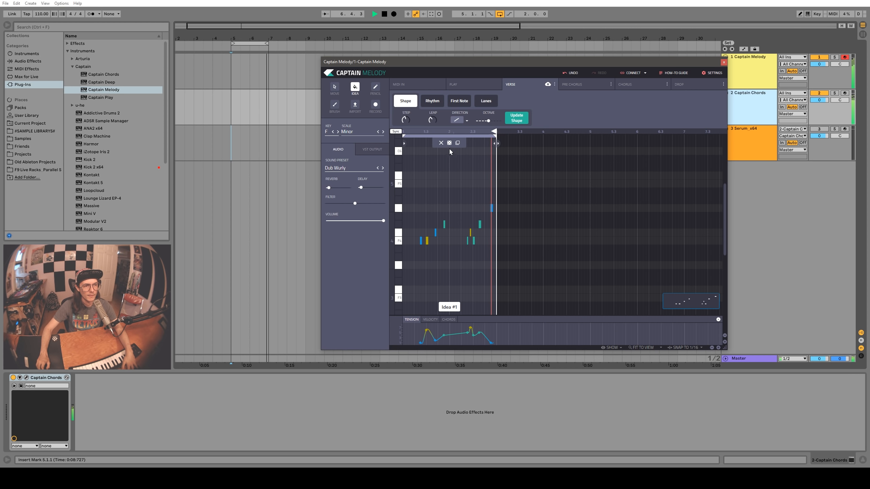
pyautogui.moveTo(432, 120); pyautogui.dragTo(432, 65)
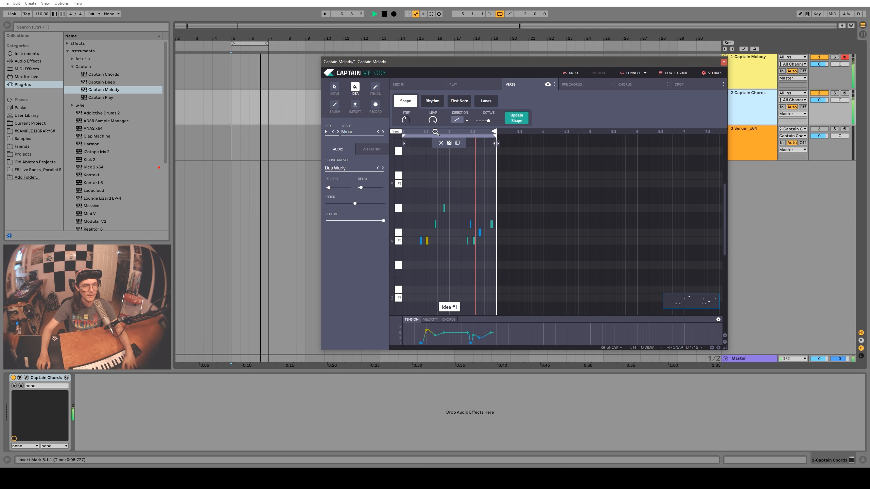
pyautogui.press('space')
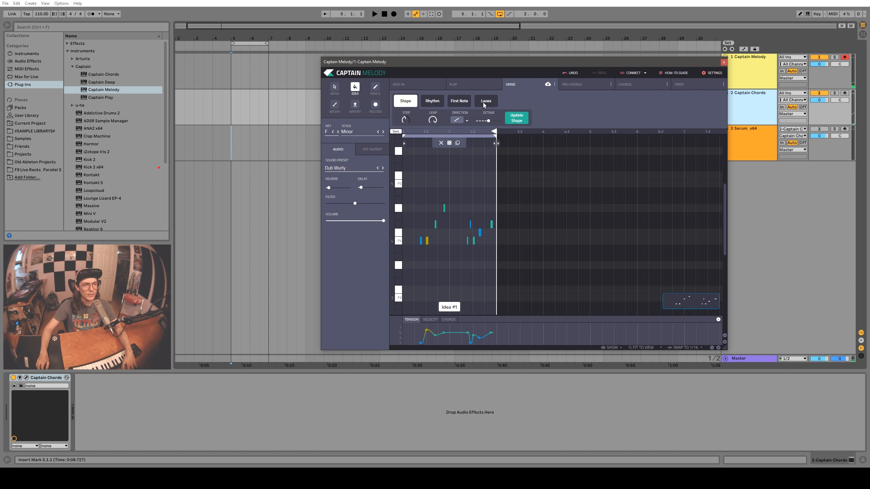
# Turn the 2nd and 7th down to zero in the idea's Lanes settings and briefly audition the melody
pyautogui.click(482, 103)
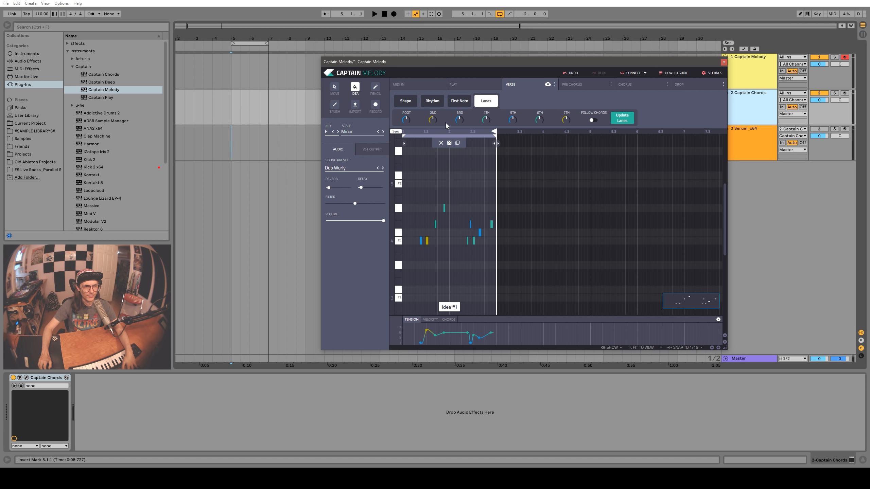
pyautogui.moveTo(435, 121)
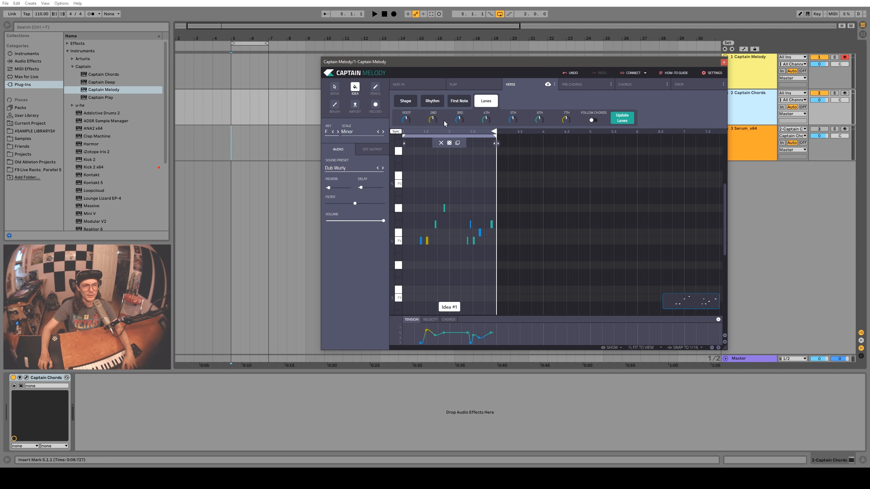
pyautogui.moveTo(434, 122); pyautogui.dragTo(434, 144)
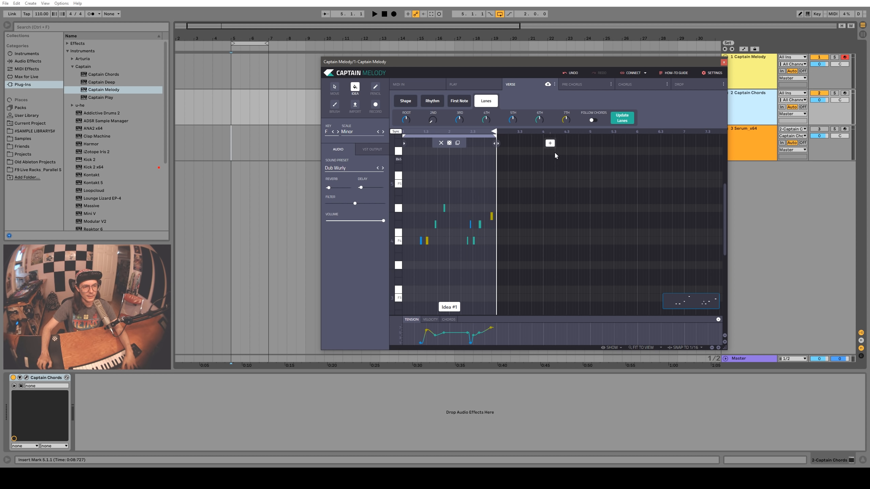
pyautogui.press('space')
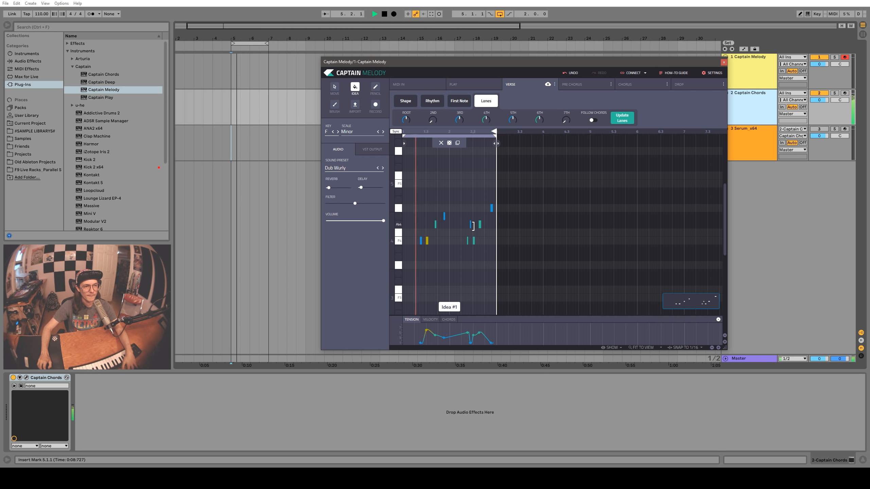
pyautogui.press('space')
# Enable Follow Chords for the idea, show the chord progression under the notes, and audition the melody
pyautogui.moveTo(569, 145)
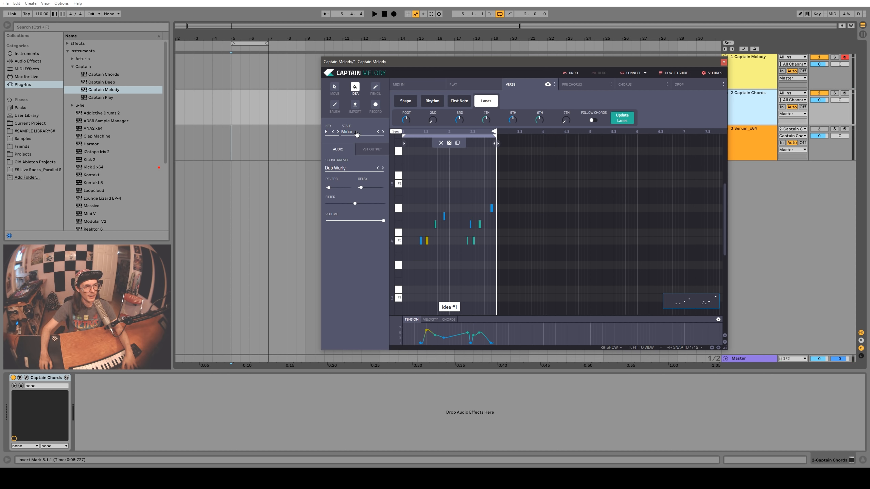
pyautogui.click(593, 120)
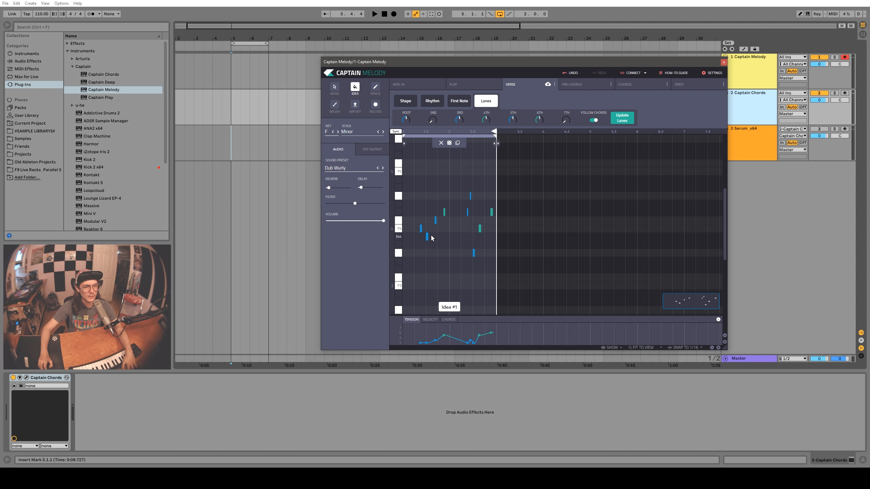
pyautogui.click(443, 320)
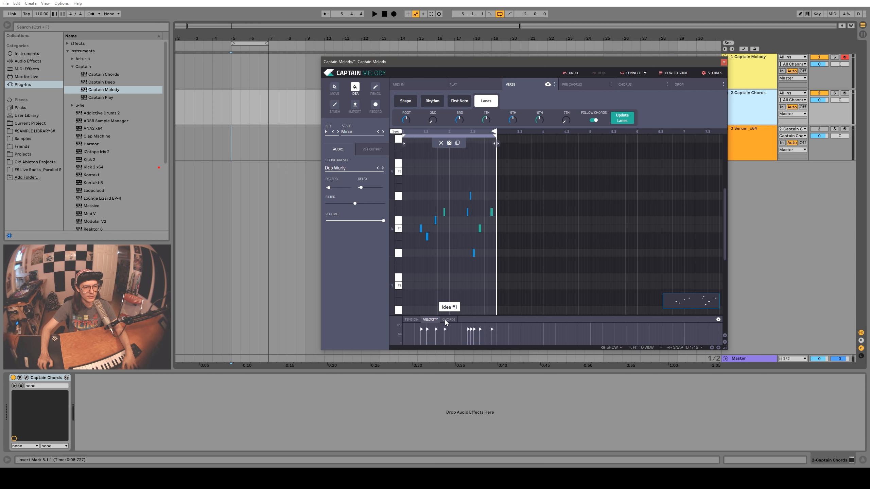
pyautogui.press('space')
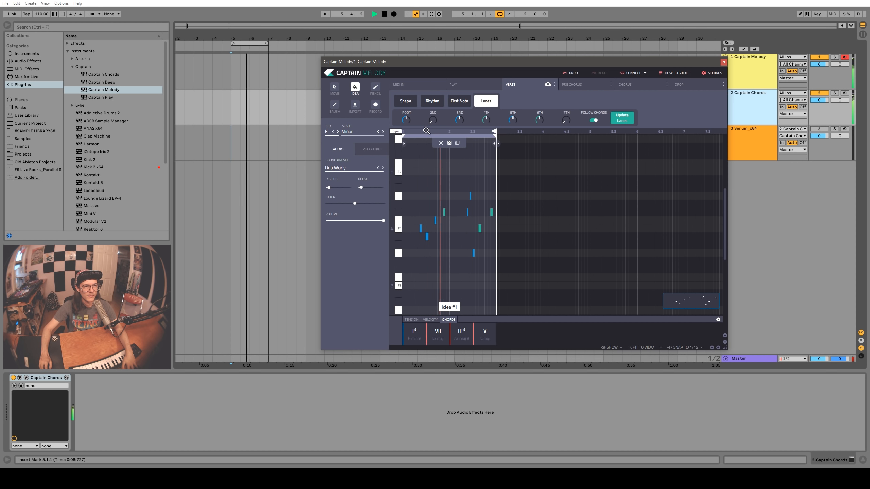
pyautogui.press('space')
# Randomize the two-bar idea and audition the new notes
pyautogui.click(450, 144)
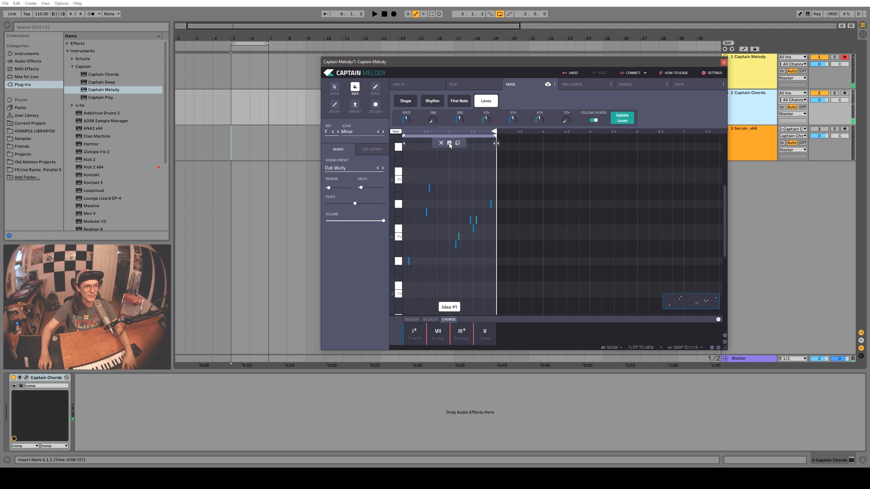
pyautogui.press('space')
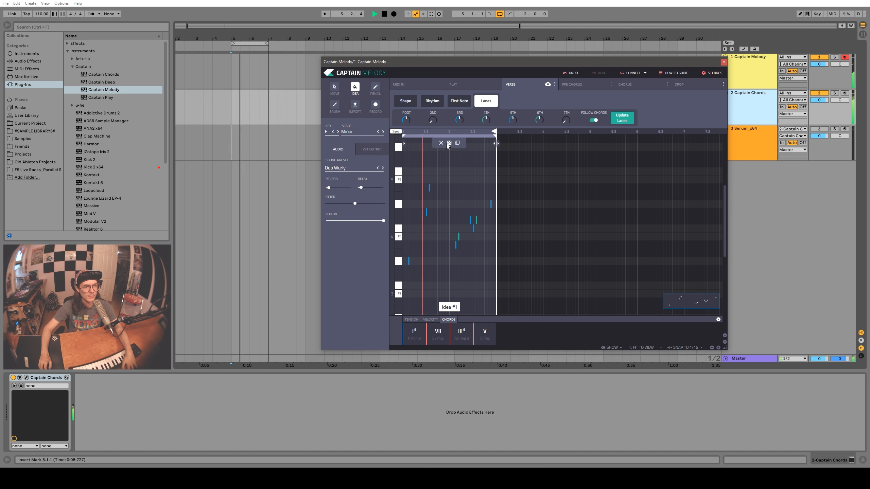
pyautogui.press('space')
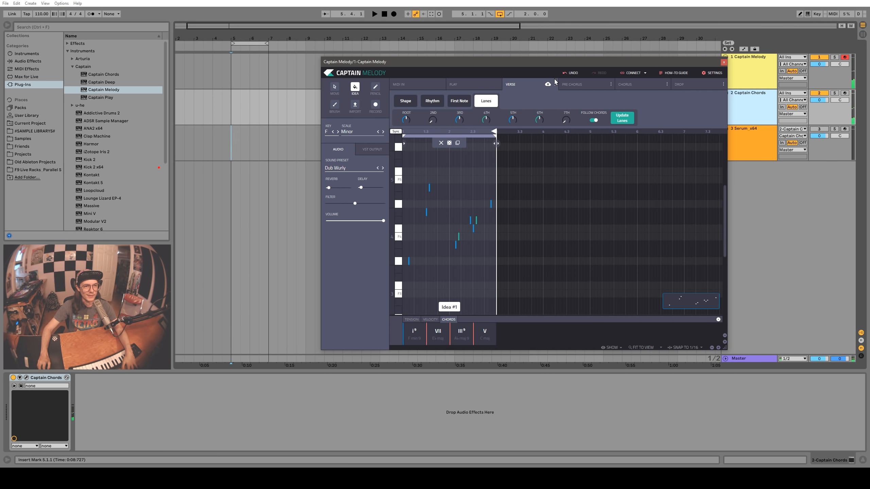
pyautogui.click(554, 85)
pyautogui.click(578, 83)
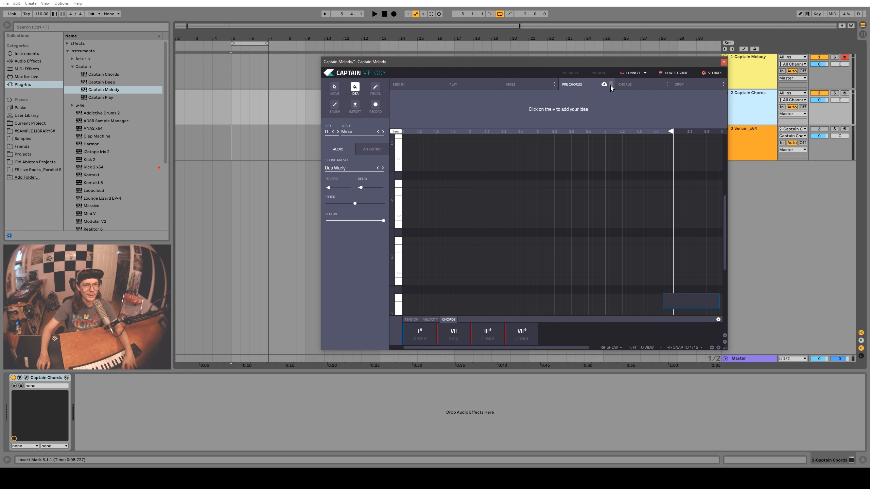
pyautogui.click(611, 84)
pyautogui.click(613, 102)
pyautogui.click(541, 85)
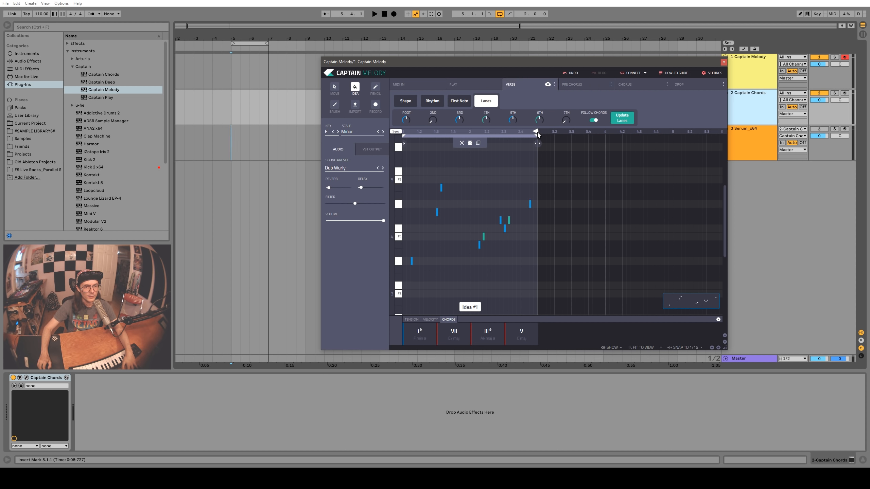
# Extend the idea and the Verse to four bars, and lengthen the Live loop to end at bar 9
pyautogui.moveTo(537, 135); pyautogui.dragTo(671, 135)
pyautogui.moveTo(268, 44); pyautogui.dragTo(303, 43)
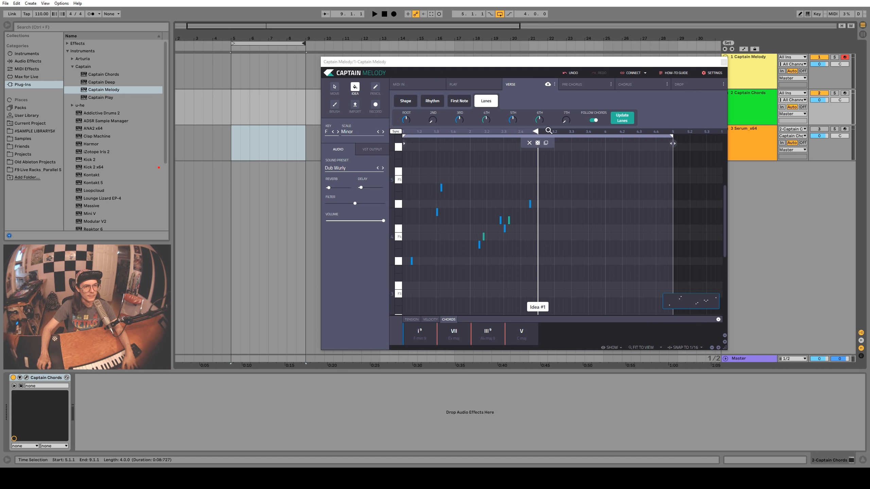
pyautogui.moveTo(535, 131)
pyautogui.mouseDown()
pyautogui.moveTo(679, 132)
pyautogui.moveTo(671, 132)
pyautogui.mouseUp()
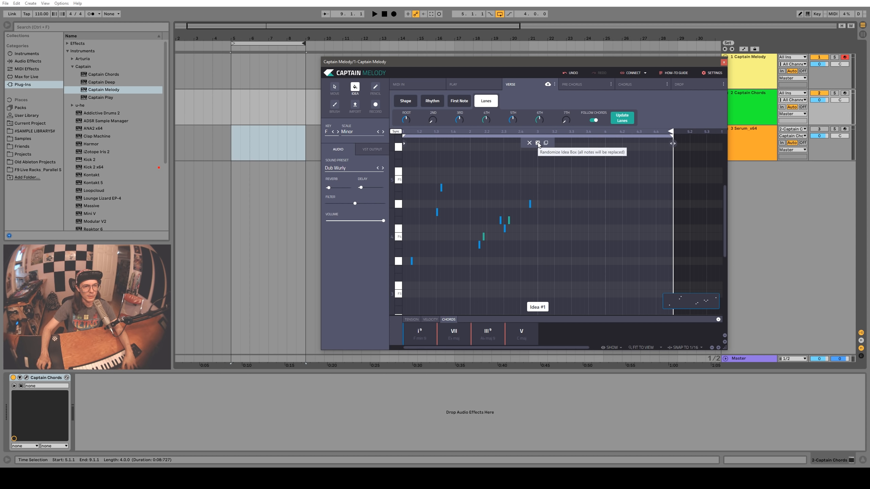
# Randomize the four-bar idea, increase its rhythm Density for more notes, and audition both versions
pyautogui.press('space')
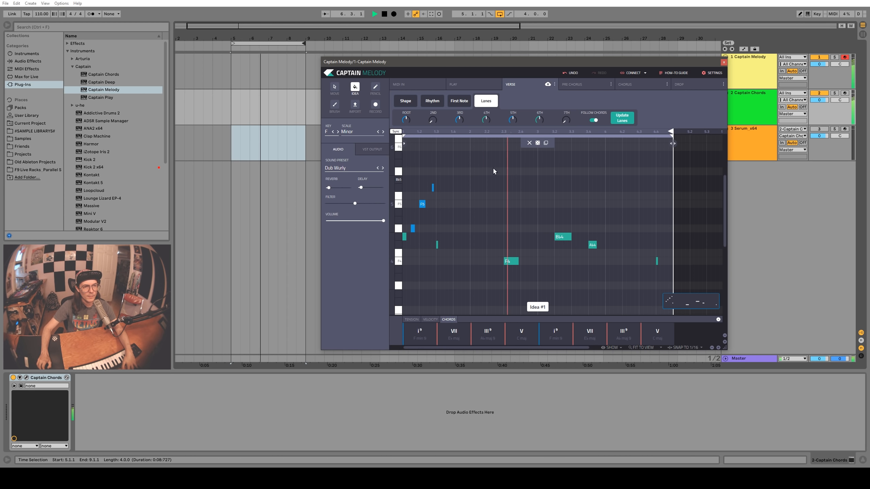
pyautogui.press('space')
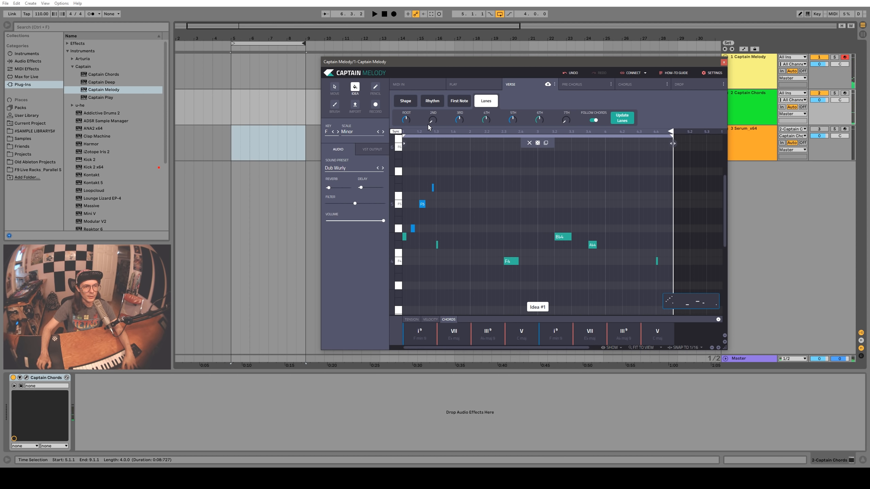
pyautogui.click(433, 101)
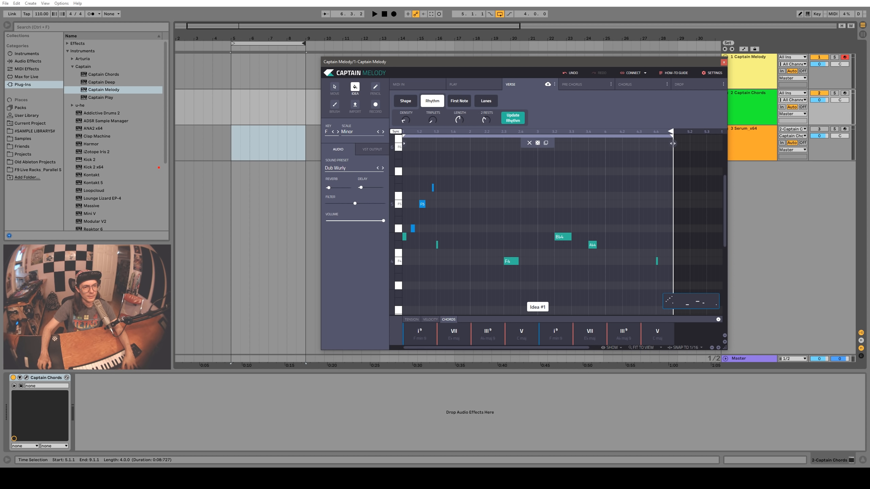
pyautogui.moveTo(405, 120); pyautogui.dragTo(405, 118)
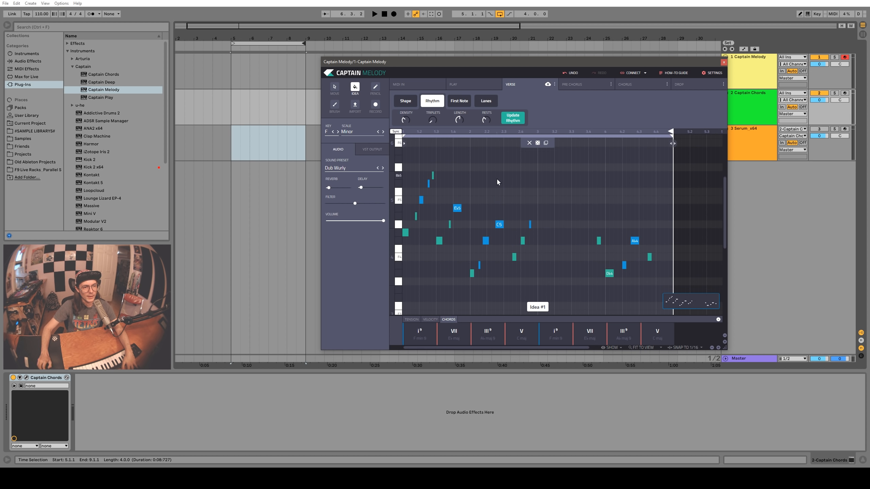
pyautogui.press('space')
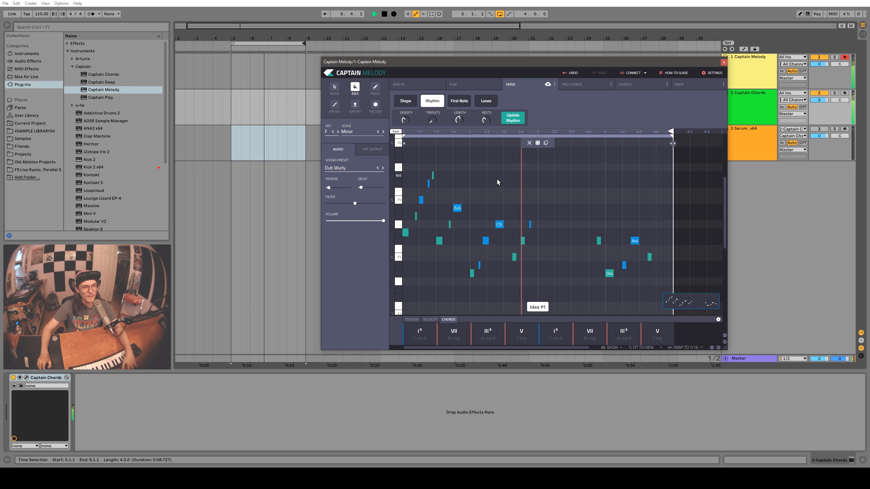
pyautogui.press('space')
# Update the idea so that its First Note is the Root, and play the resulting melody
pyautogui.click(486, 101)
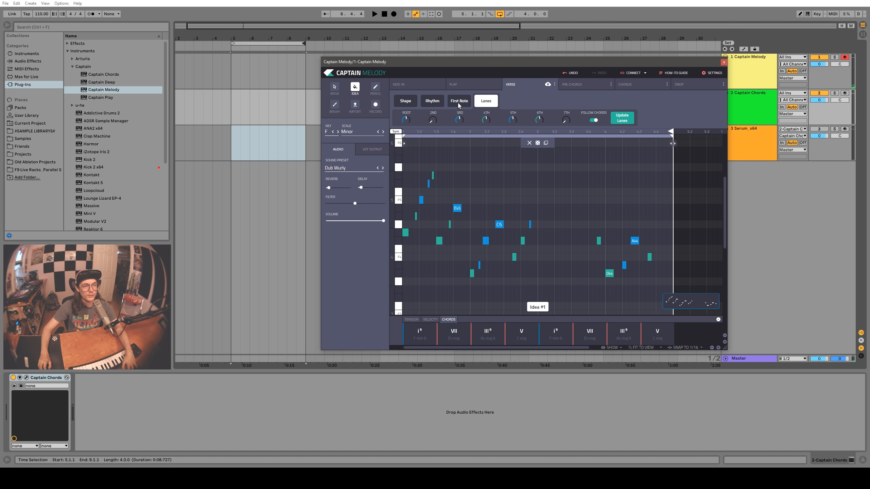
pyautogui.click(459, 103)
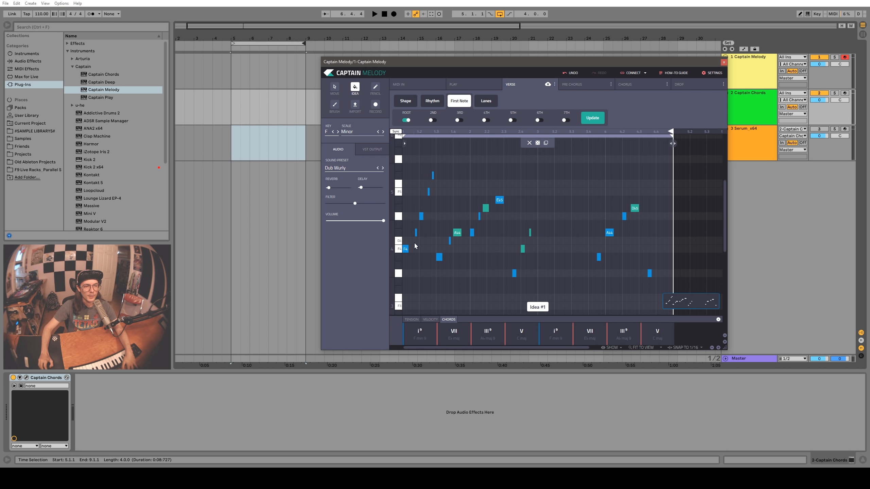
pyautogui.press('space')
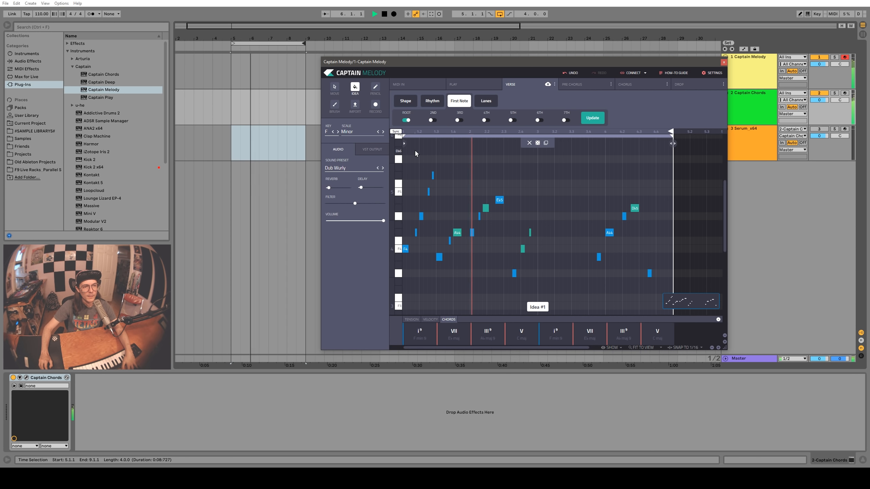
# Set the four-bar idea's shape Direction to Up and audition the reshaped melody
pyautogui.click(405, 101)
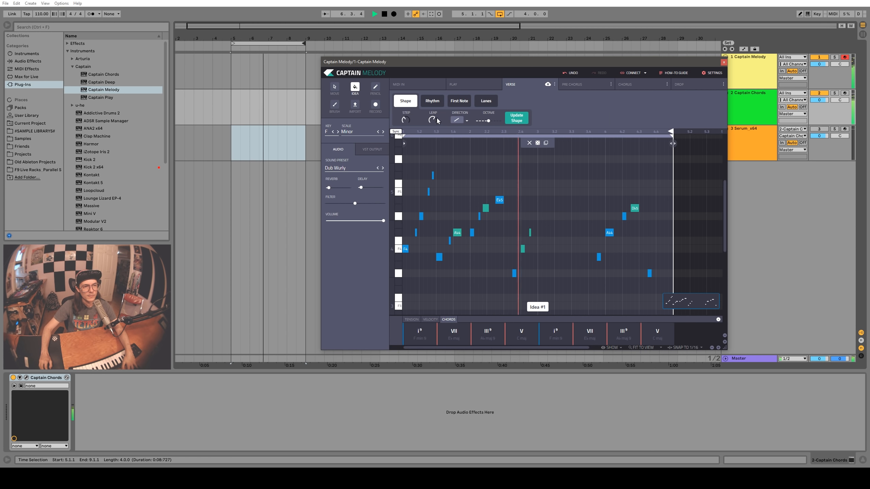
pyautogui.click(458, 120)
pyautogui.press('space')
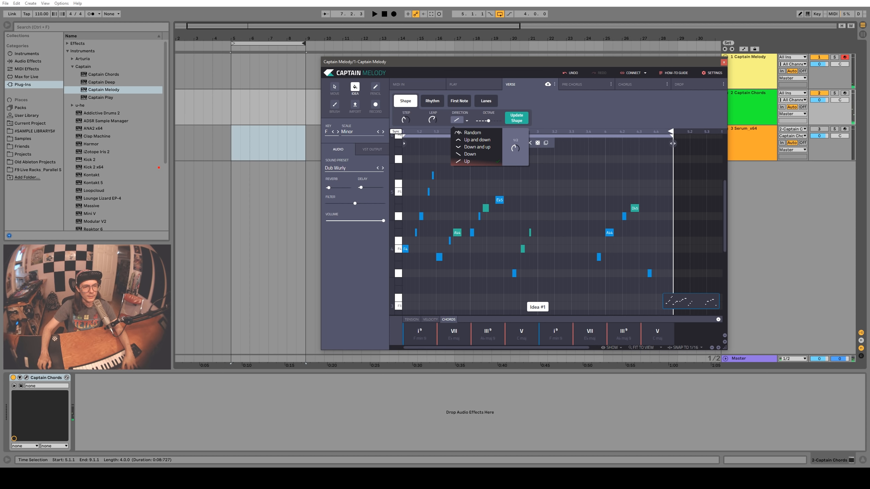
pyautogui.click(467, 161)
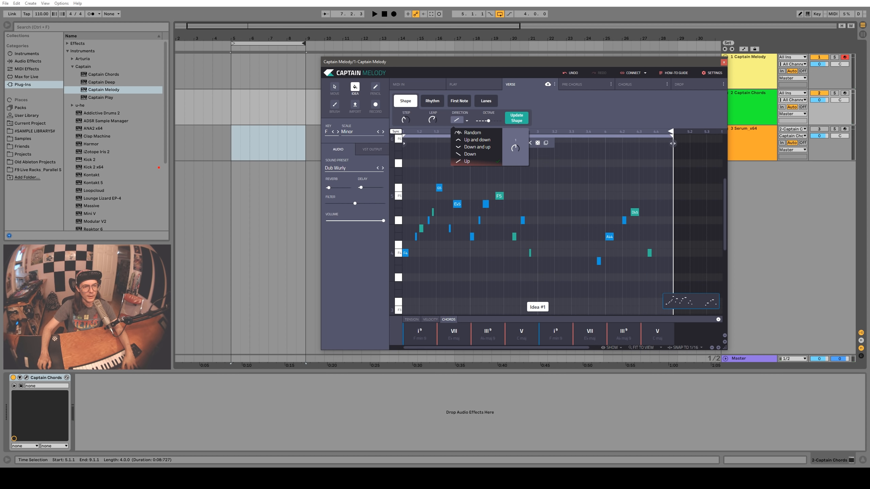
pyautogui.press('space')
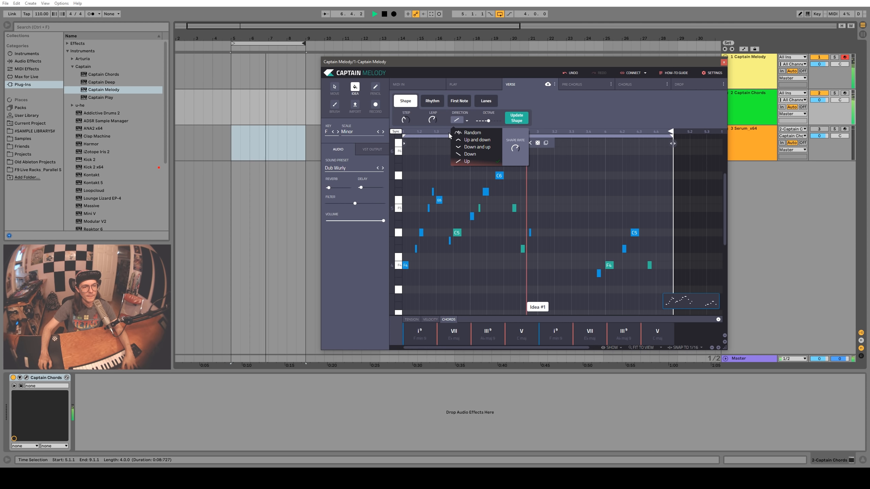
pyautogui.press('space')
pyautogui.click(599, 120)
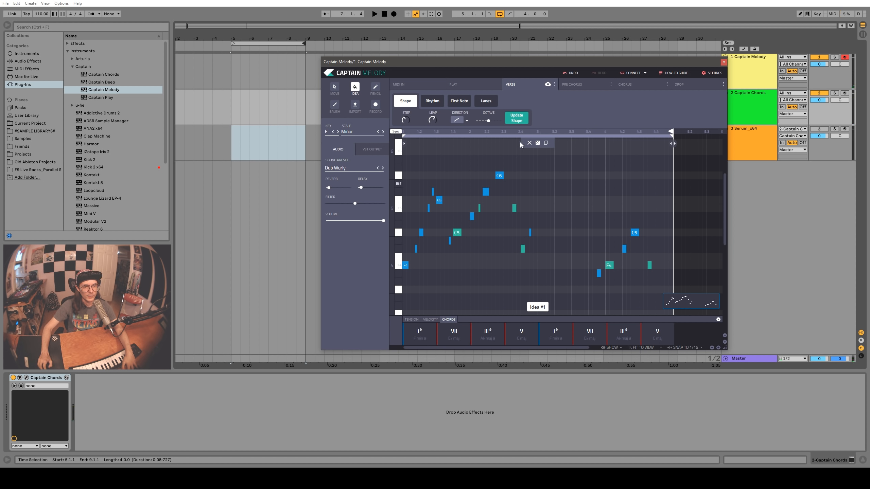
# Restrict the idea to bars 3 and 4, randomize it with a higher rhythm Density, and audition the variation
pyautogui.moveTo(404, 141); pyautogui.dragTo(539, 151)
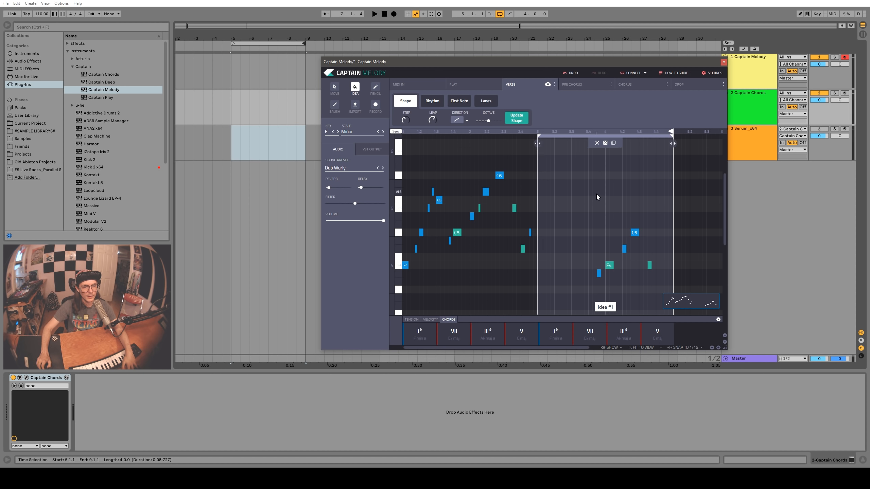
pyautogui.click(605, 143)
pyautogui.click(432, 101)
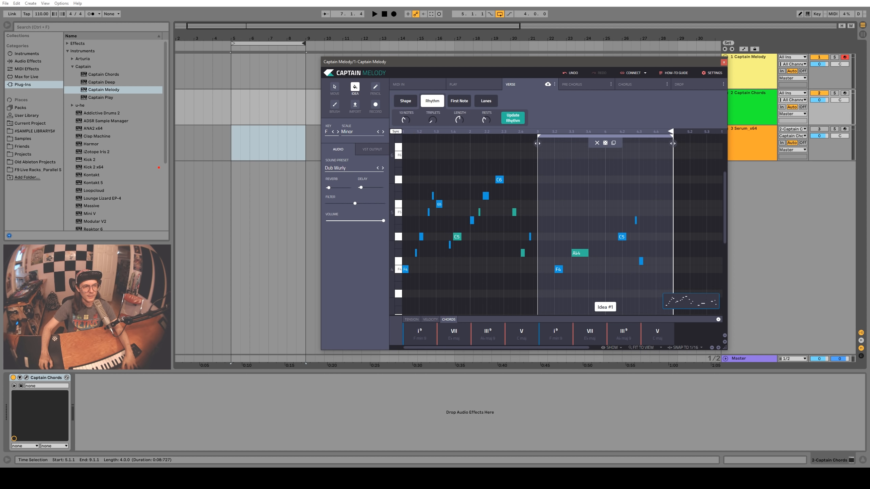
pyautogui.press('space')
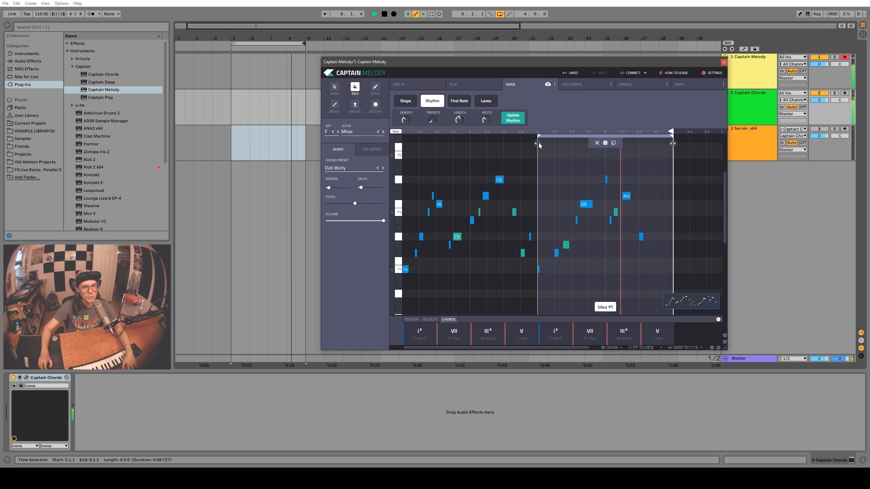
pyautogui.press('space')
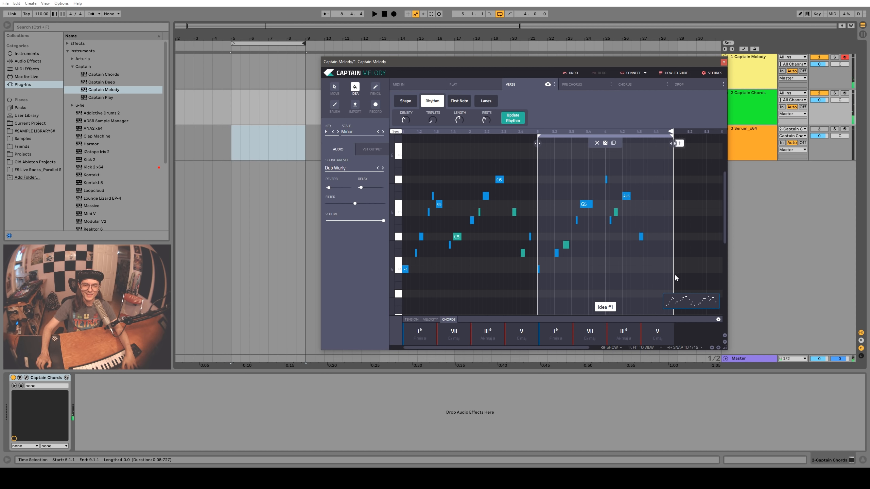
# Export the four-bar melody as a MIDI clip onto a new Live track, starting at bar 5
pyautogui.moveTo(689, 301); pyautogui.dragTo(233, 174)
pyautogui.click(335, 262)
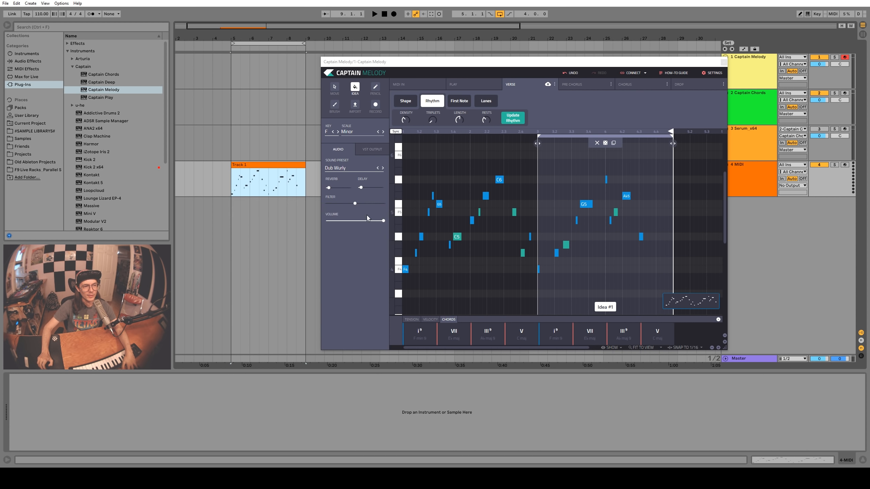
# Shorten the idea to cover only bar 3 and randomize its notes
pyautogui.click(406, 102)
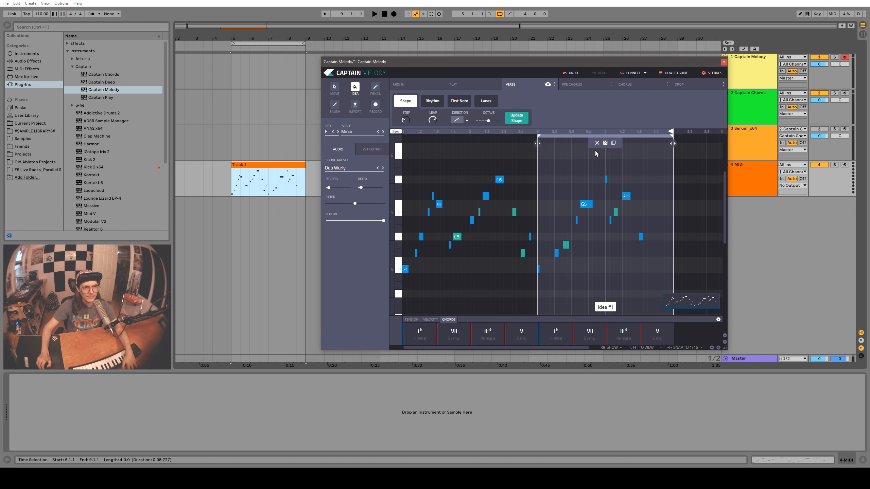
pyautogui.moveTo(673, 142); pyautogui.dragTo(604, 148)
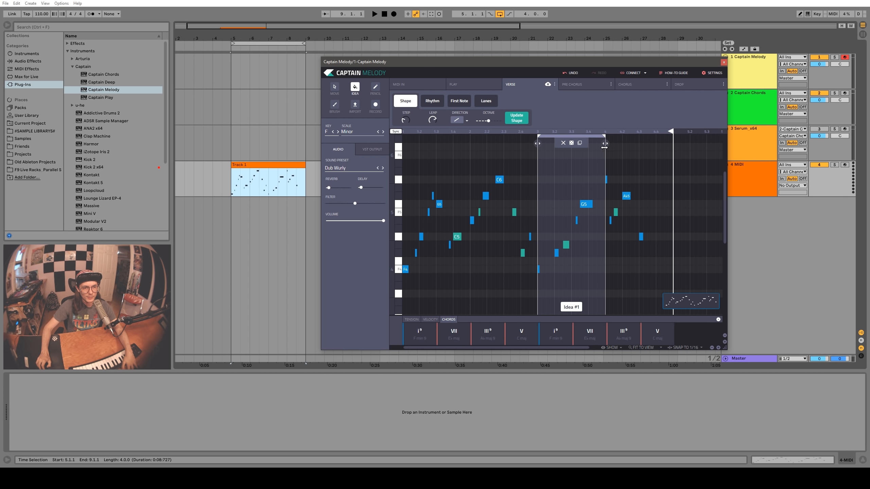
pyautogui.click(571, 143)
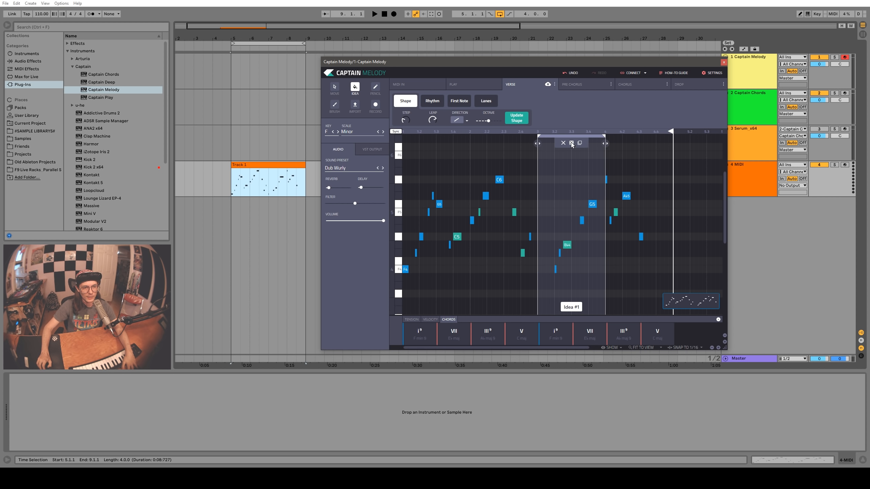
pyautogui.click(571, 143)
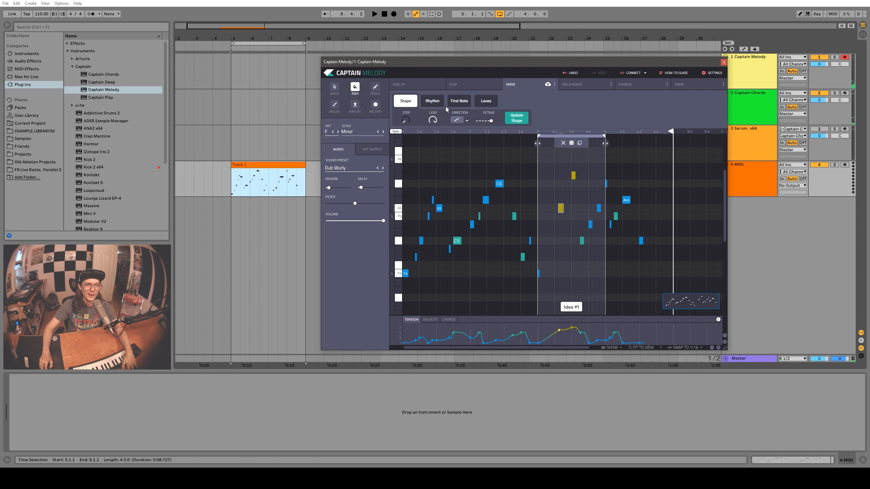
pyautogui.click(483, 102)
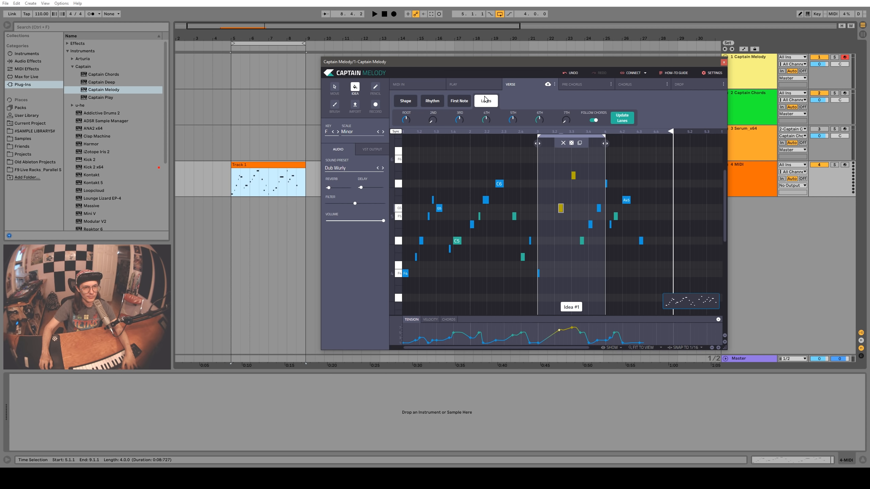
# Stretch the idea over all four bars, with rhythm Density and Length at maximum and Rests at minimum
pyautogui.click(433, 101)
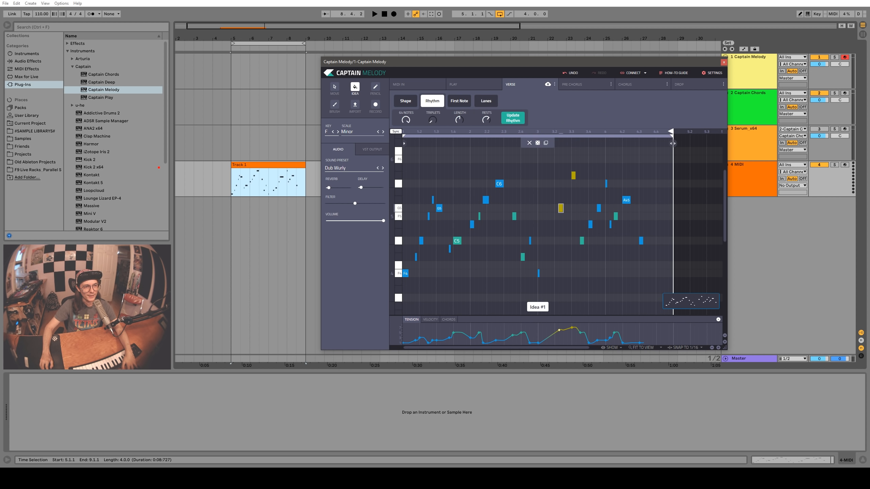
pyautogui.click(458, 121)
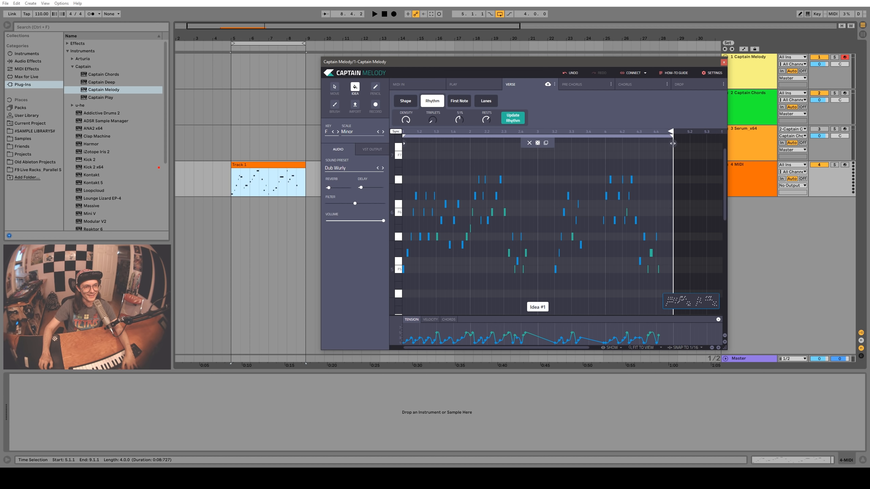
pyautogui.moveTo(459, 120); pyautogui.dragTo(459, 100)
pyautogui.moveTo(487, 120); pyautogui.dragTo(487, 144)
pyautogui.click(476, 239)
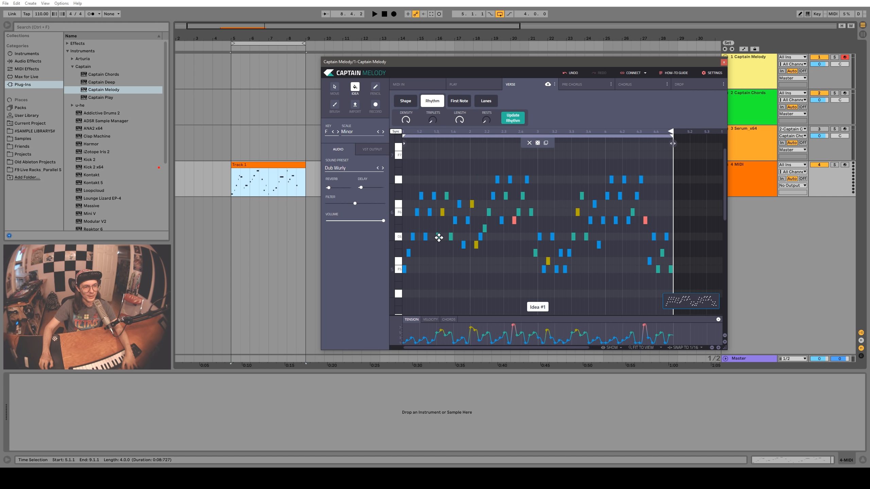
# Set the idea's shape Direction to Random and raise Step and Leap to maximum
pyautogui.moveTo(432, 122); pyautogui.dragTo(432, 99)
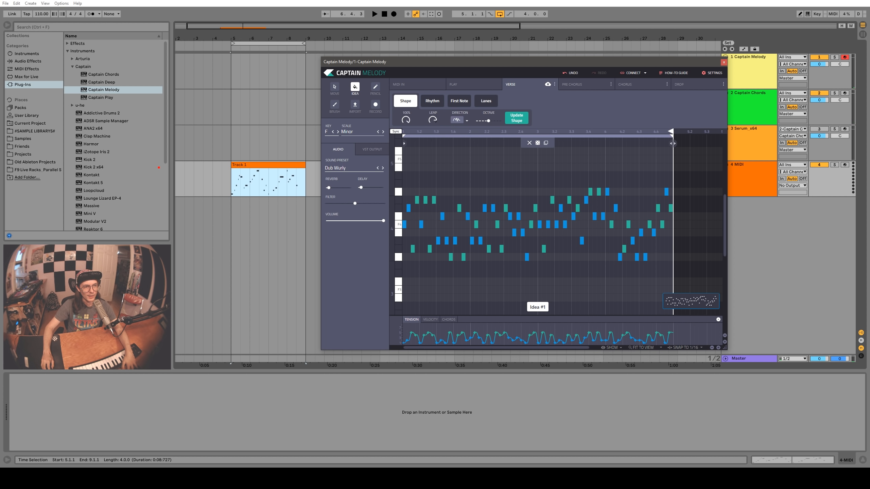
pyautogui.moveTo(432, 120); pyautogui.dragTo(433, 100)
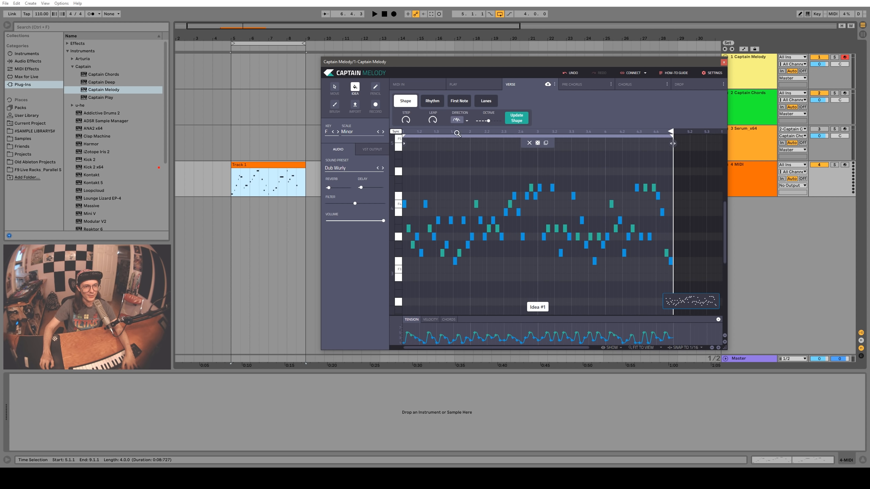
pyautogui.click(443, 104)
# Update the idea's Lanes with changed 2nd and 7th weights, regenerate the notes, and play the melody
pyautogui.click(459, 101)
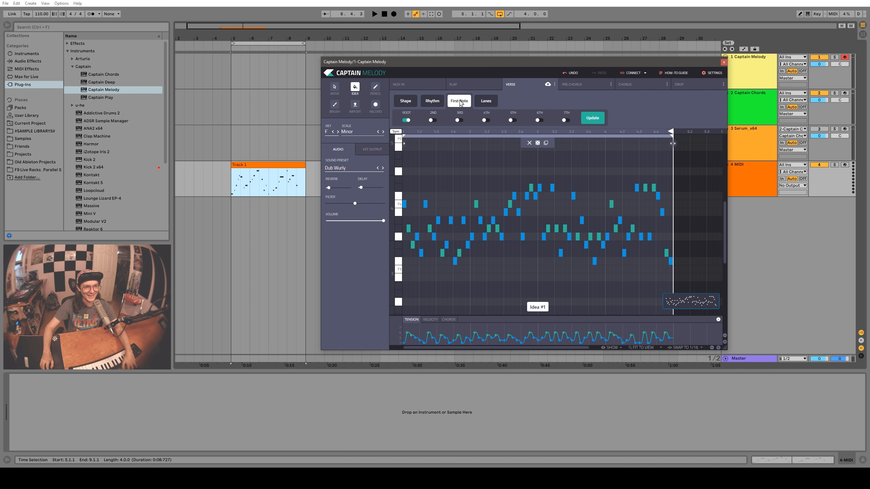
pyautogui.click(486, 101)
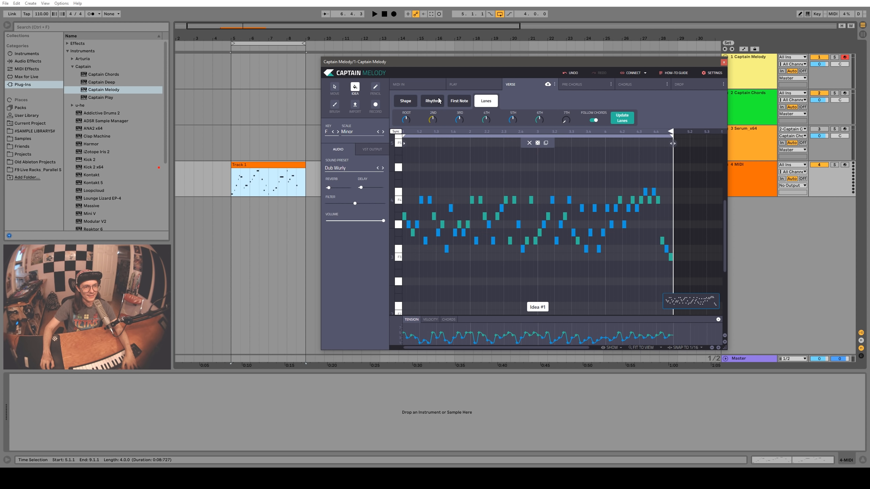
pyautogui.click(405, 101)
pyautogui.press('space')
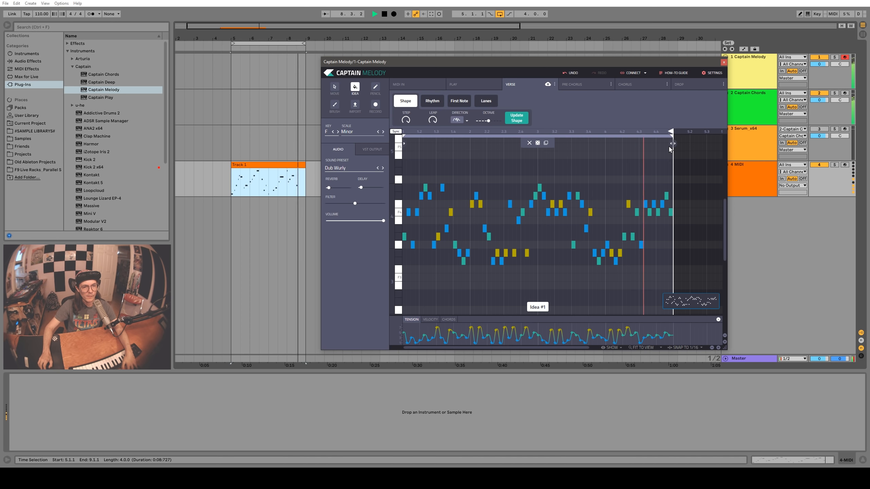
# Limit the idea to the first two bars and turn the melody sound's Reverb fully down
pyautogui.moveTo(672, 143); pyautogui.dragTo(537, 143)
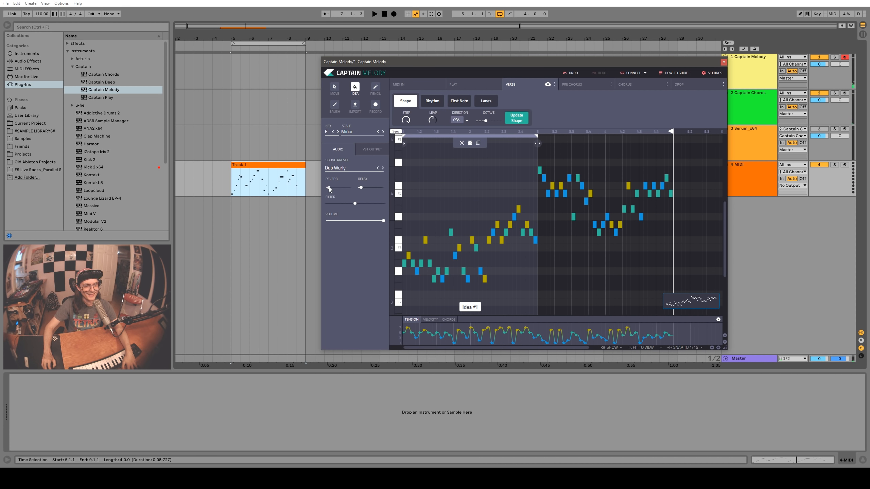
pyautogui.moveTo(328, 188); pyautogui.dragTo(312, 190)
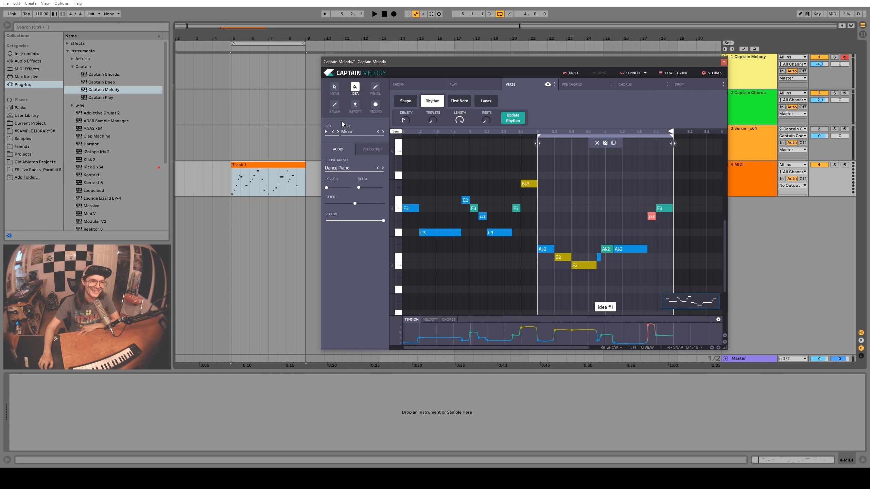
# Paint notes with the Brush in the first bar of the melody
pyautogui.click(334, 106)
pyautogui.moveTo(437, 169)
pyautogui.mouseDown()
pyautogui.moveTo(495, 168)
pyautogui.moveTo(623, 208)
pyautogui.moveTo(569, 215)
pyautogui.moveTo(404, 165)
pyautogui.mouseUp()
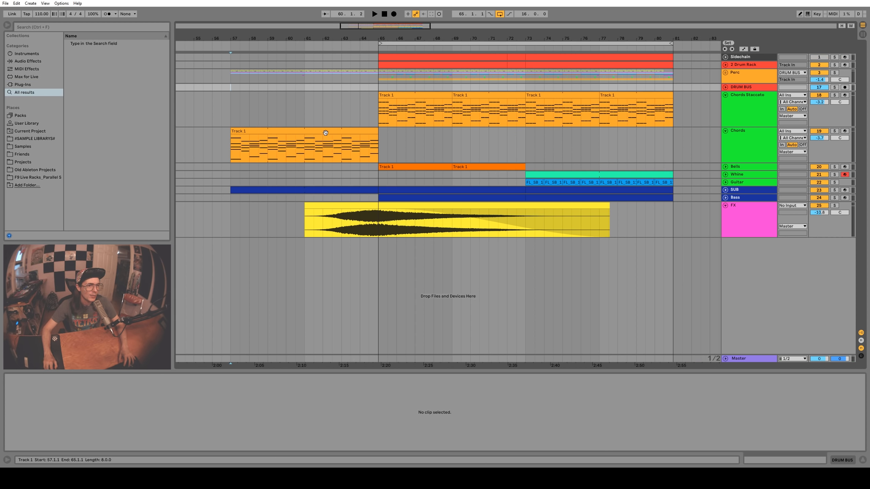
# In the finished project, unfold the Bells track and examine the Chords clip and the first Bells clip
pyautogui.click(725, 166)
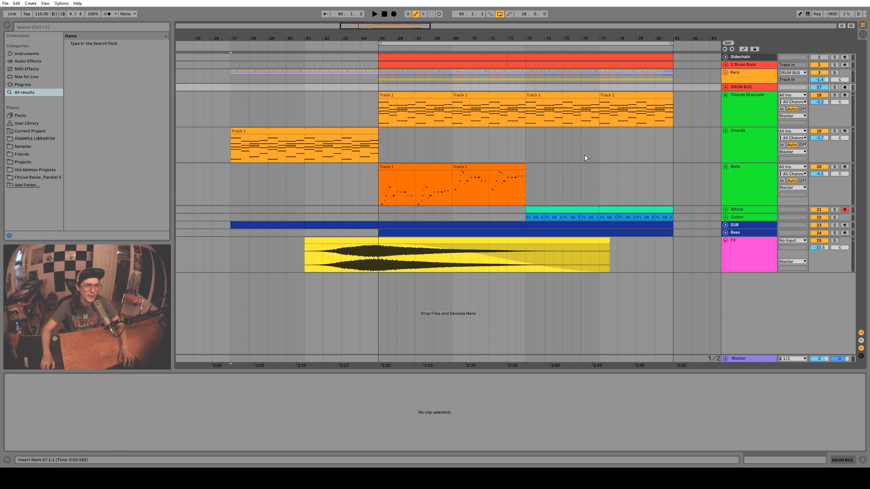
pyautogui.click(346, 133)
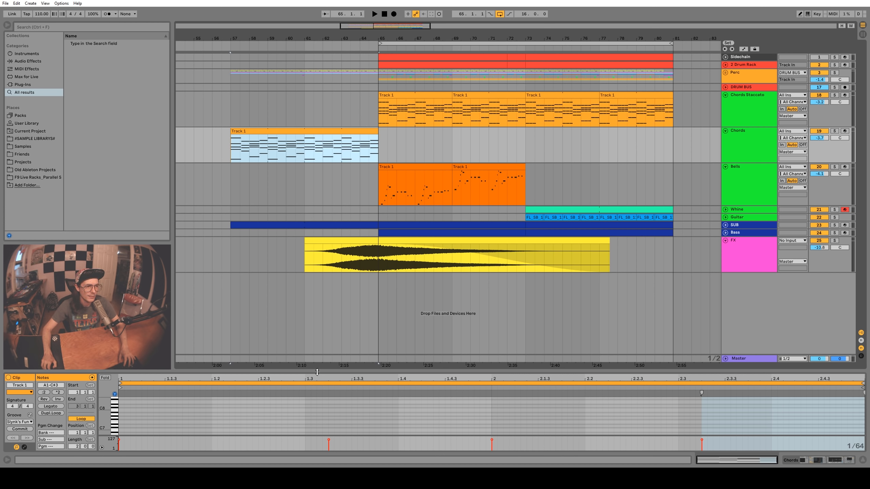
pyautogui.click(414, 168)
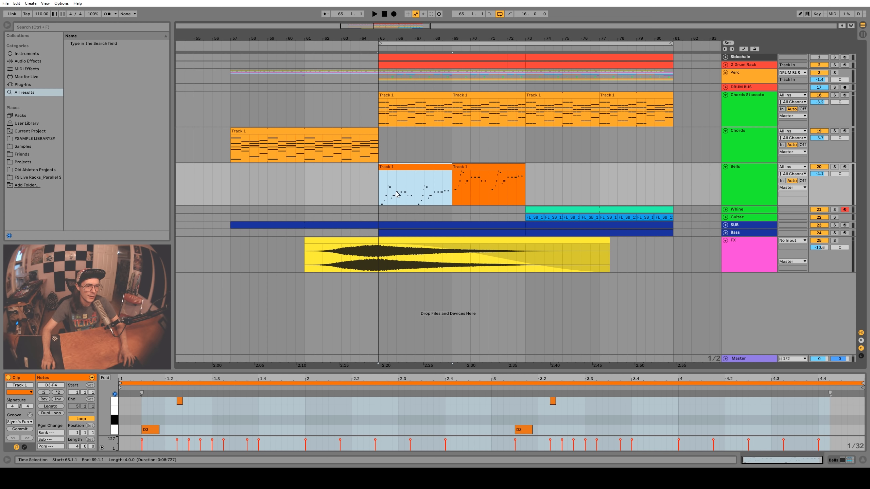
pyautogui.moveTo(396, 195); pyautogui.dragTo(412, 191)
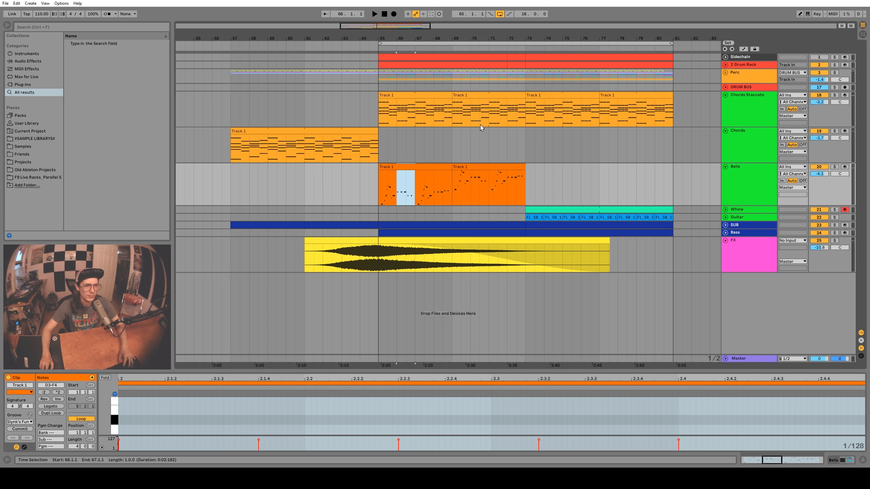
pyautogui.click(528, 150)
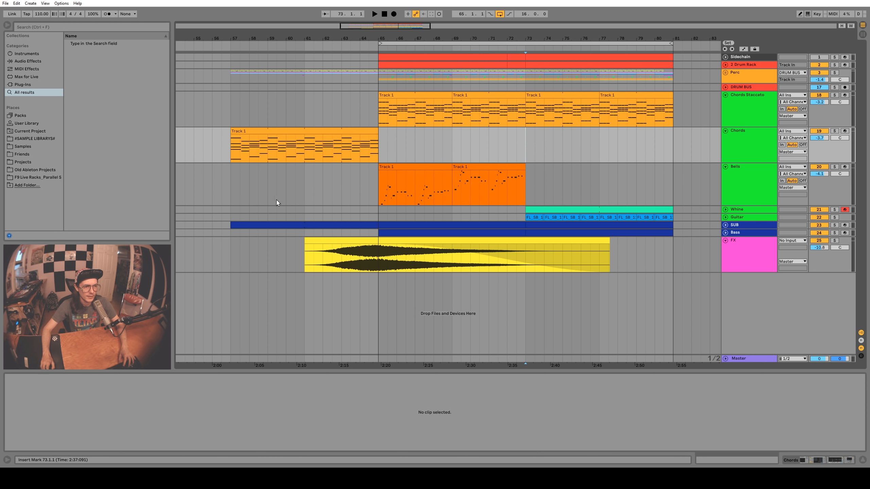
# Play the arrangement from bar 57 and unfold the Guitar, Whine, SUB and Bass tracks to show their clips
pyautogui.click(231, 193)
pyautogui.press('space')
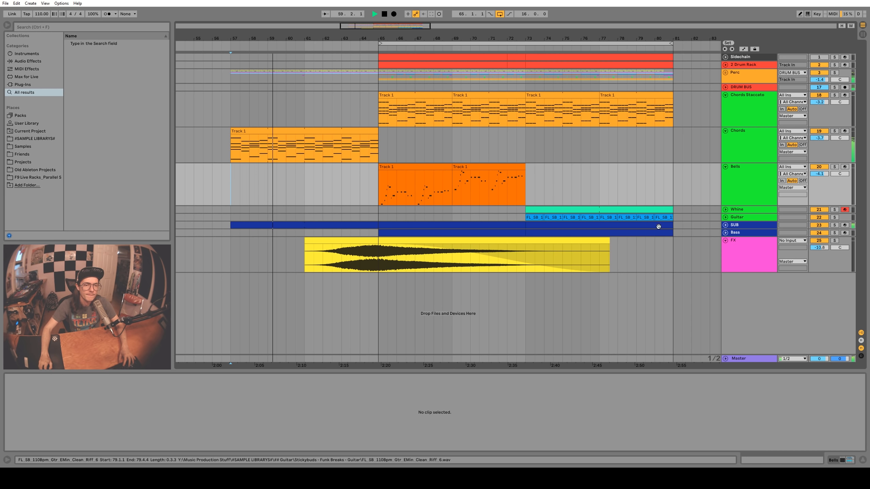
pyautogui.click(726, 216)
pyautogui.click(726, 209)
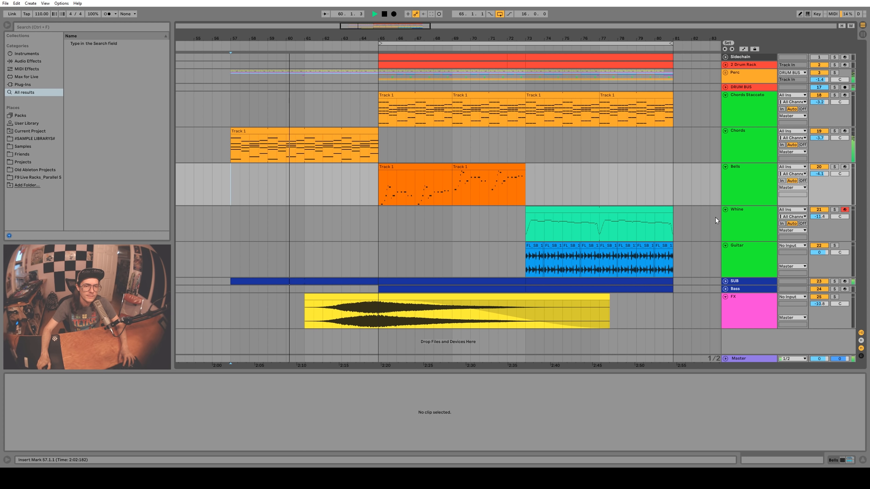
pyautogui.click(726, 281)
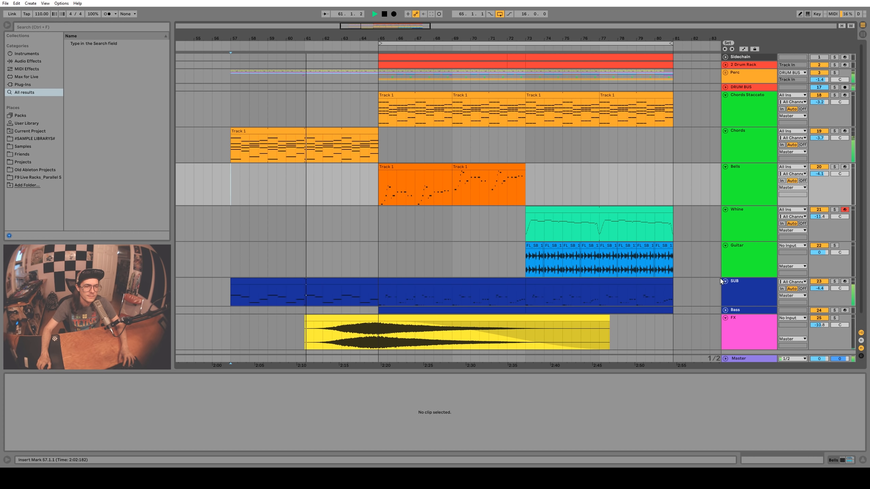
pyautogui.scroll(-1, 725, 288)
pyautogui.click(725, 296)
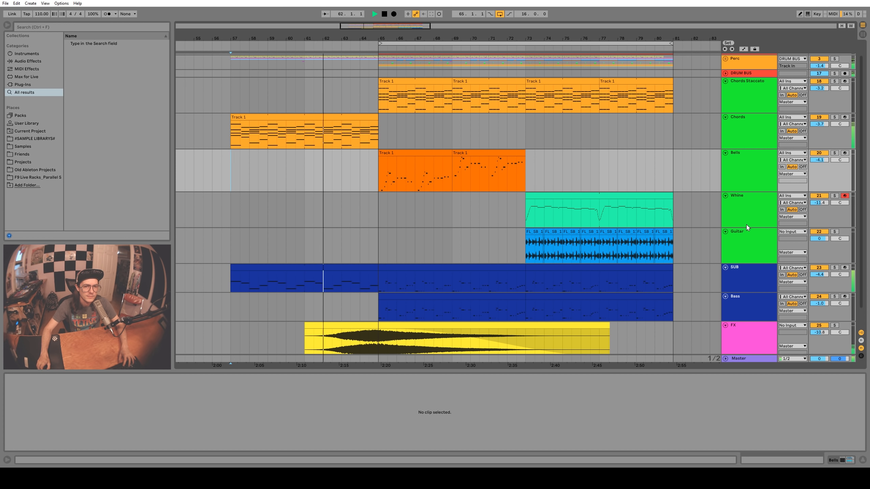
# Reduce the height of the tracks from Chords Staccato through Guitar and set the Bells track volume to -2.7 dB
pyautogui.click(740, 247)
pyautogui.keyDown('shift'); pyautogui.click(748, 108); pyautogui.keyUp('shift')
pyautogui.moveTo(747, 113); pyautogui.dragTo(748, 106)
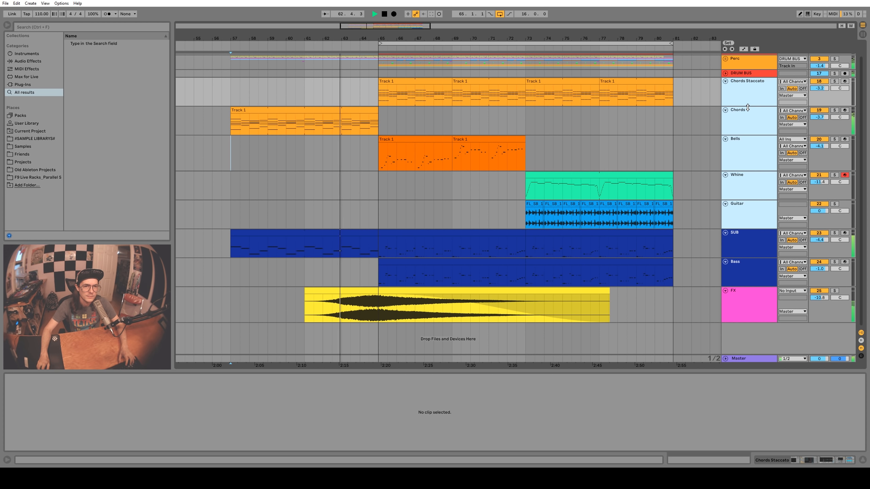
pyautogui.click(701, 143)
pyautogui.scroll(1, 697, 161)
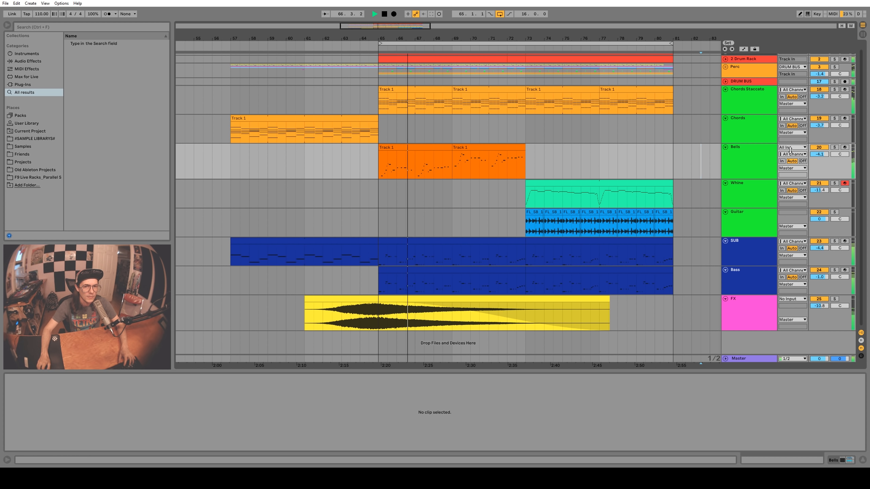
pyautogui.moveTo(819, 155); pyautogui.dragTo(819, 152)
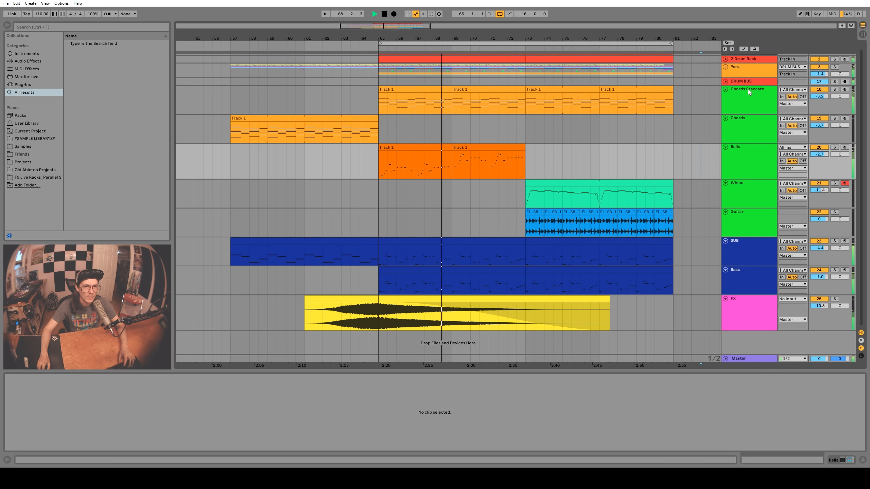
# Show the device chains of the Sidechain and Guitar tracks
pyautogui.scroll(1, 752, 77)
pyautogui.click(749, 57)
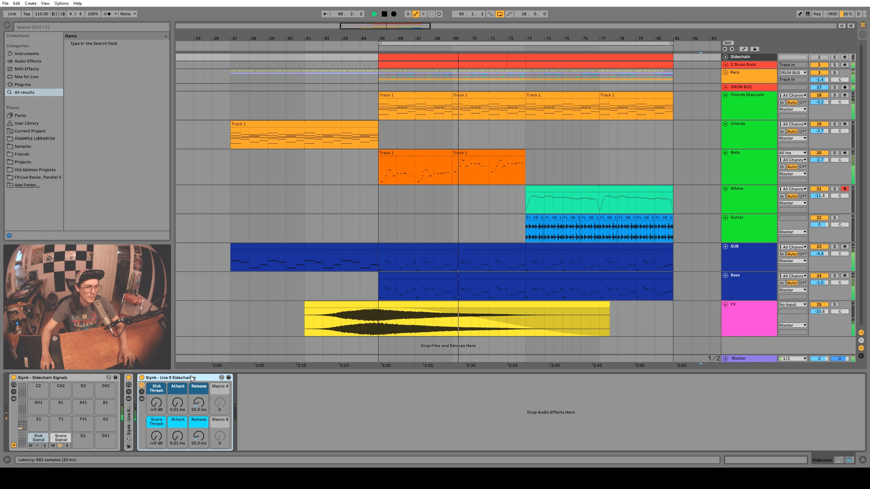
pyautogui.click(738, 228)
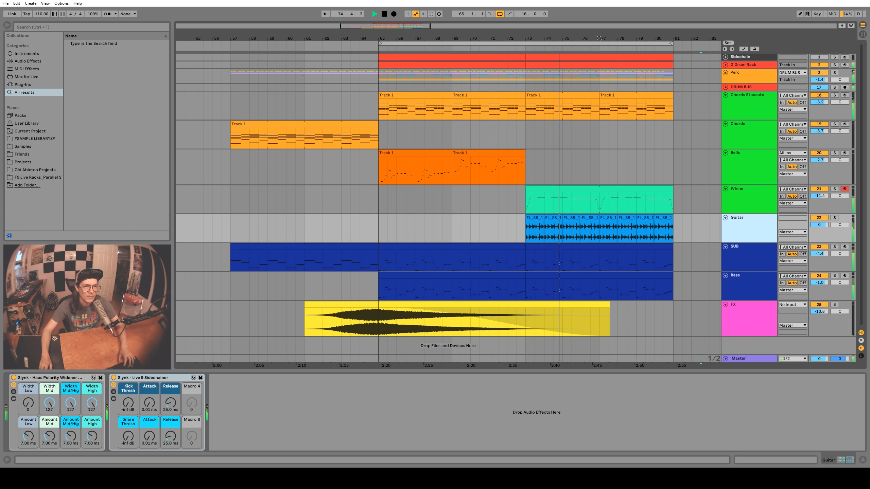
# Shorten the loop to the eight bars starting at bar 73 and duplicate that section across all tracks to bar 81
pyautogui.press('-')
pyautogui.press('-')
pyautogui.moveTo(343, 43); pyautogui.dragTo(443, 46)
pyautogui.click(443, 45)
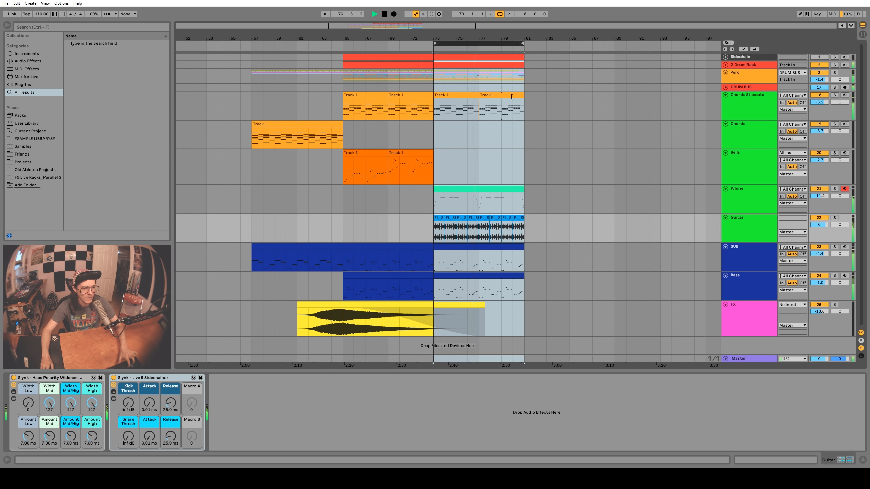
pyautogui.hotkey('ctrl', 'd')
pyautogui.click(637, 227)
# Delete the duplicated Whine and Chords Staccato clips after bar 81 and extend the loop to 16 bars, from bar 73 to 89
pyautogui.click(588, 189)
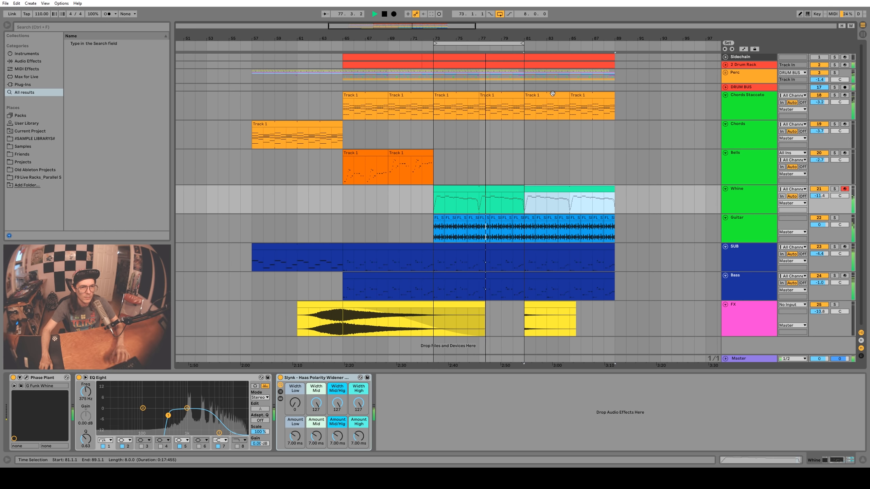
pyautogui.press('Delete')
pyautogui.click(548, 95)
pyautogui.press('Delete')
pyautogui.click(588, 95)
pyautogui.press('Delete')
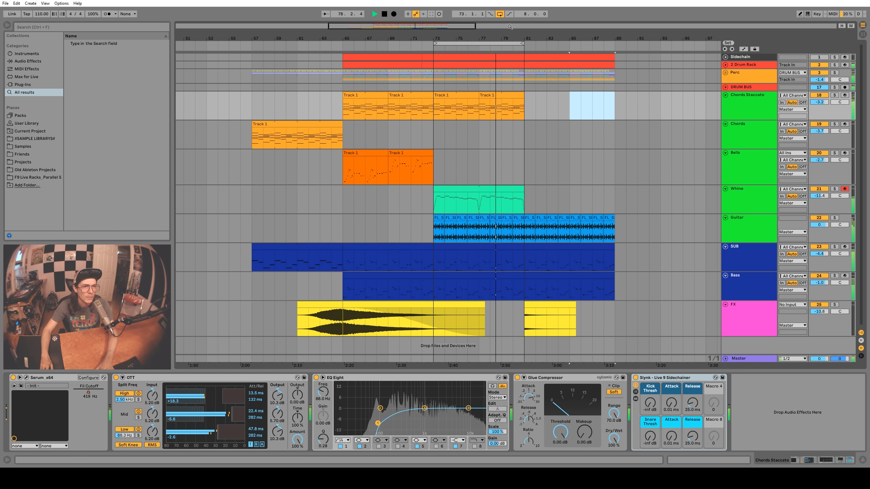
pyautogui.click(626, 233)
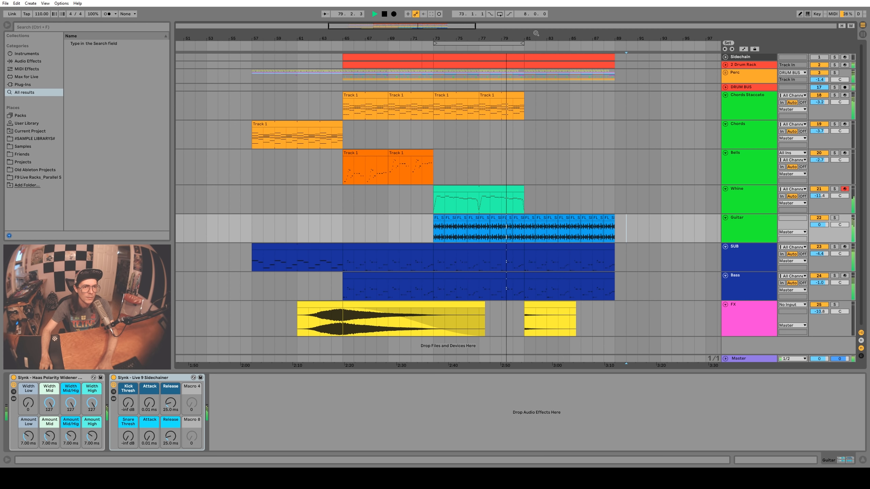
pyautogui.moveTo(522, 43); pyautogui.dragTo(613, 43)
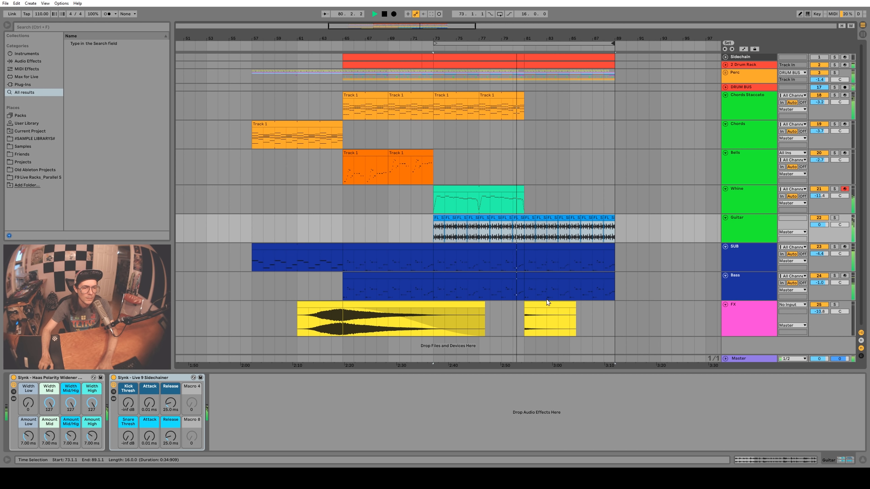
# Replace the duplicated FX clip at bar 81 with a copy of the falling noise clip from bar 65
pyautogui.click(553, 307)
pyautogui.press('Delete')
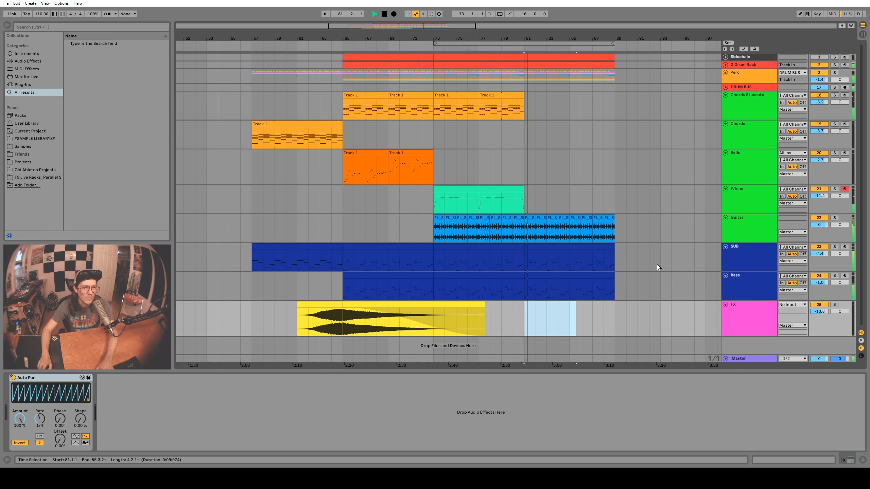
pyautogui.click(383, 304)
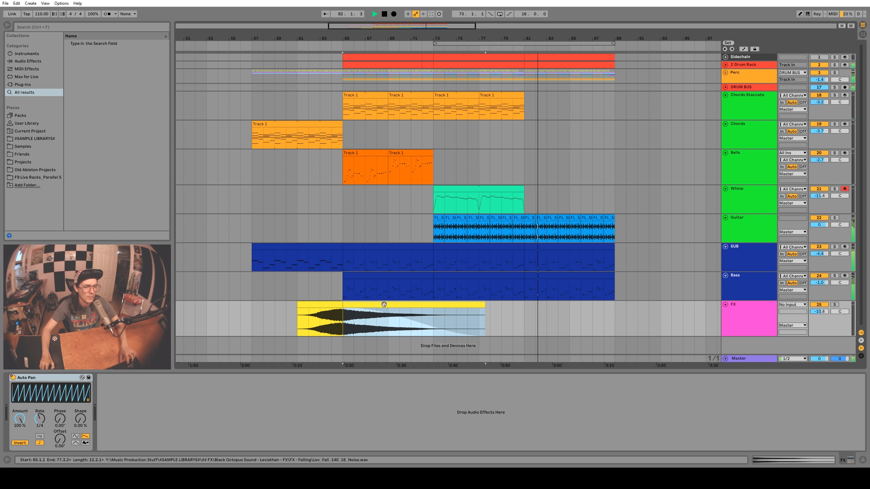
pyautogui.moveTo(383, 304); pyautogui.dragTo(610, 304)
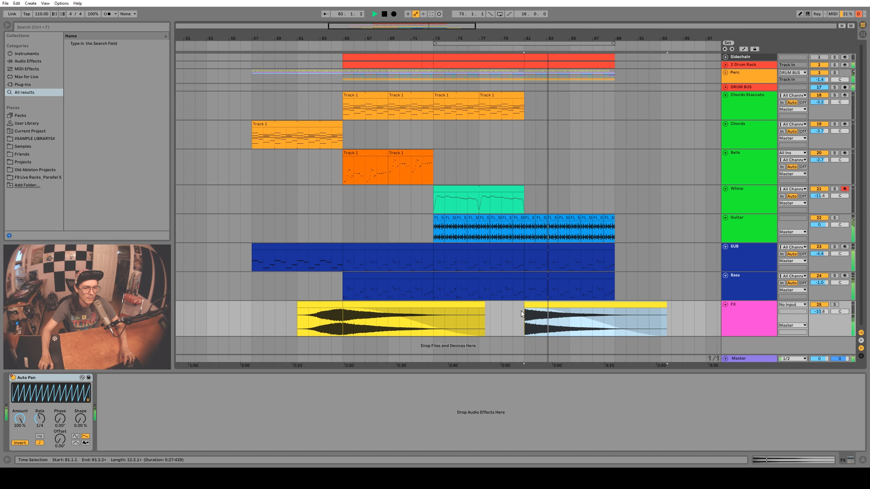
pyautogui.click(649, 278)
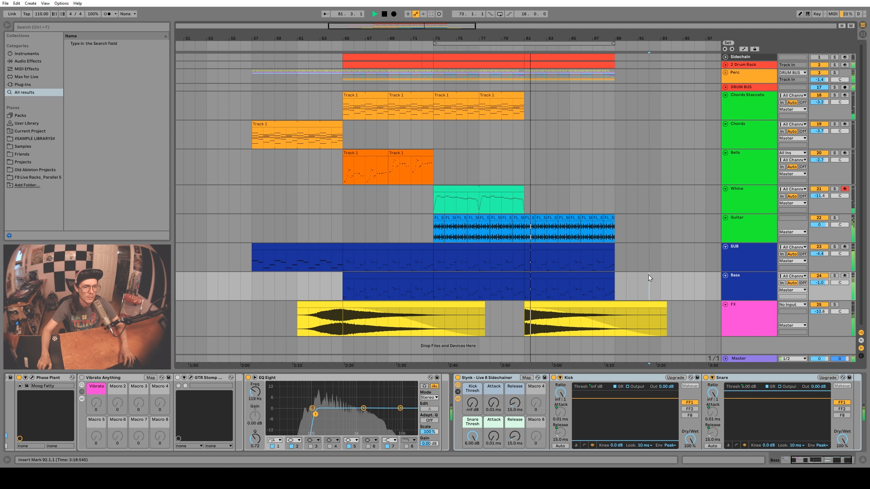
# Copy both Bells clips from bar 65 to bar 81, and select the first Bells clip
pyautogui.click(364, 153)
pyautogui.keyDown('shift'); pyautogui.click(404, 153); pyautogui.keyUp('shift')
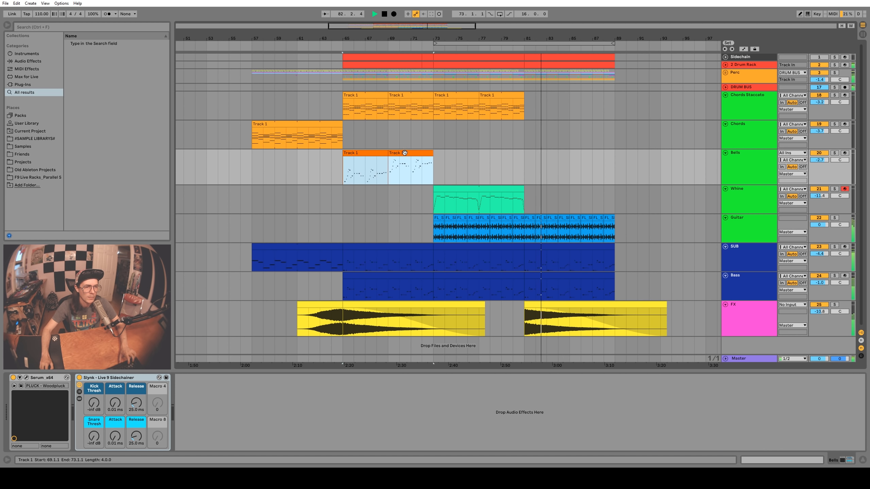
pyautogui.moveTo(405, 153); pyautogui.dragTo(585, 156)
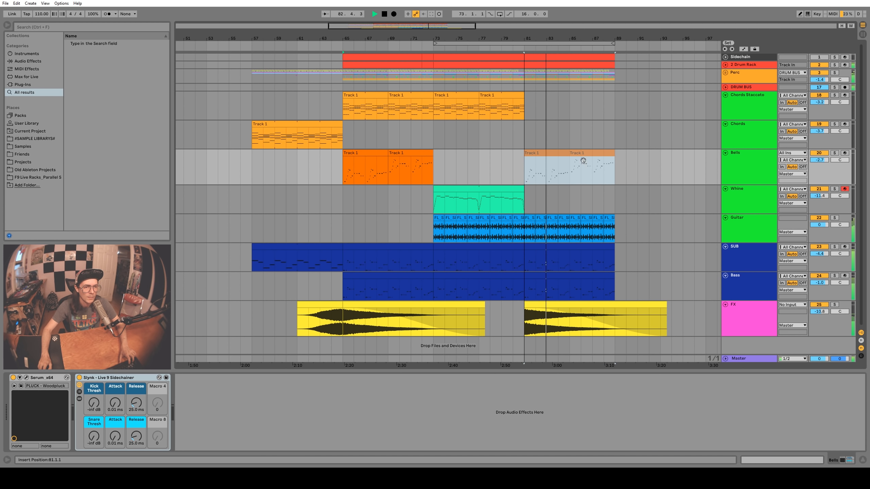
pyautogui.click(526, 172)
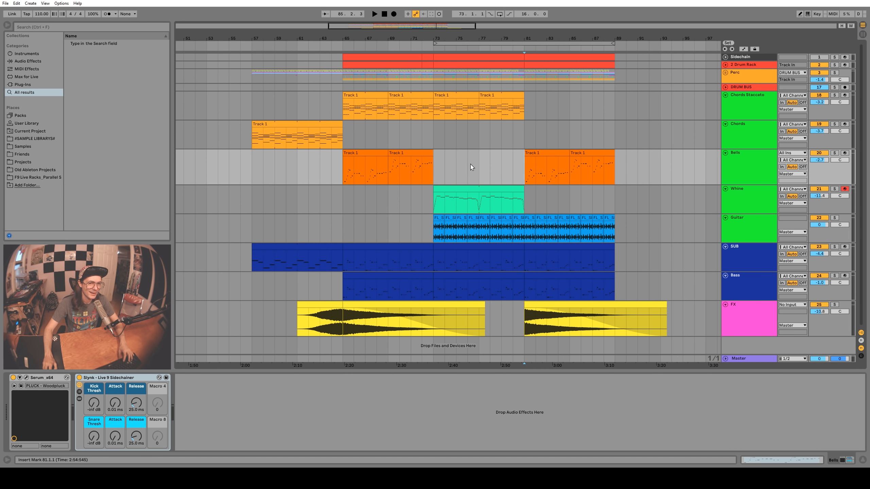
pyautogui.click(348, 166)
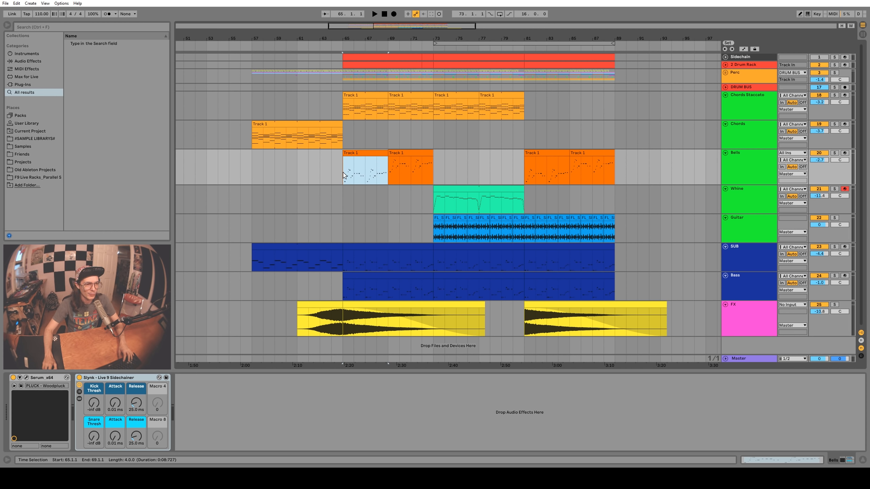